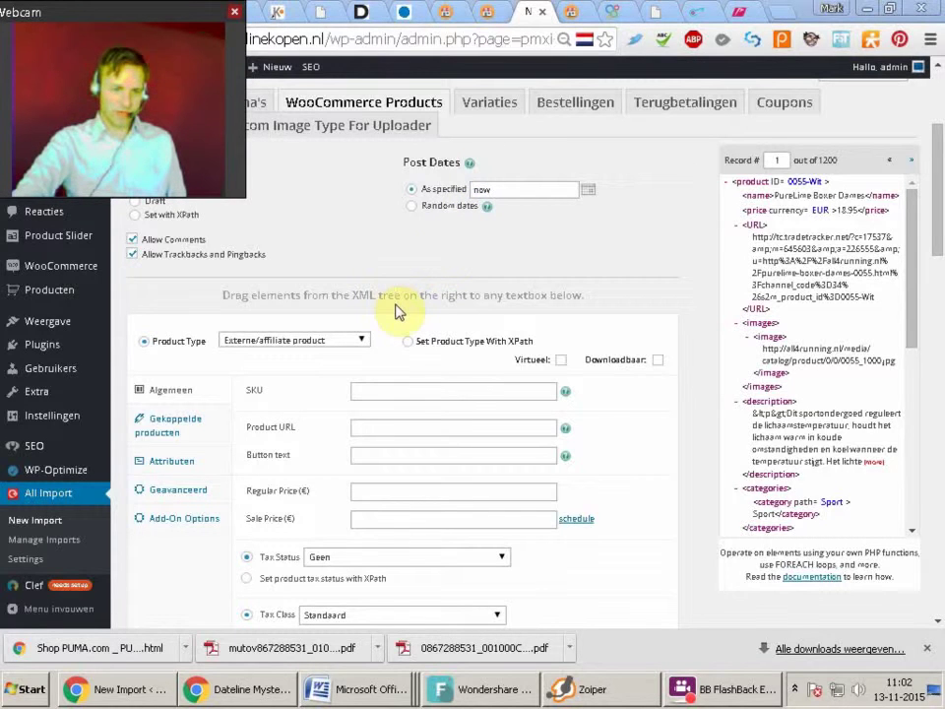
Map the SKU field to the feed's product ID element
left_click(372, 389)
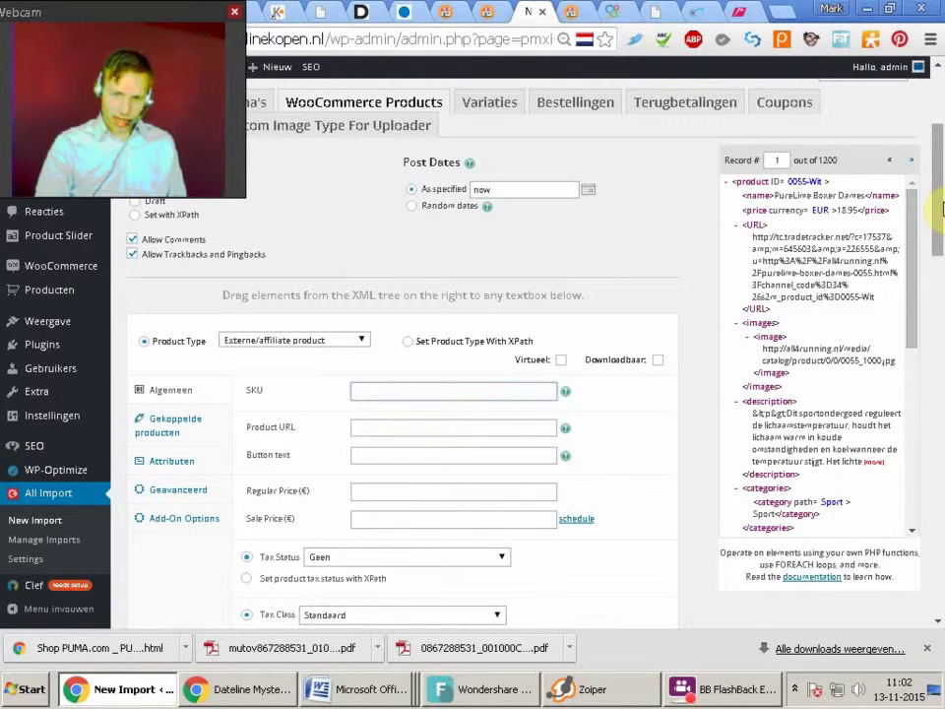
left_click_drag(939, 201, 937, 241)
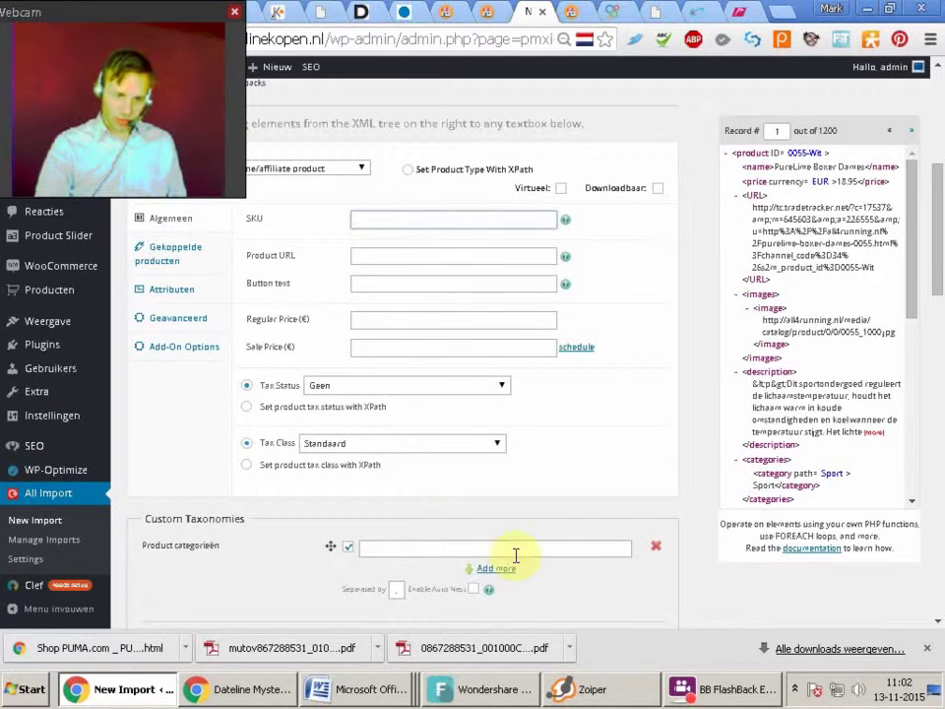
left_click_drag(939, 213, 931, 162)
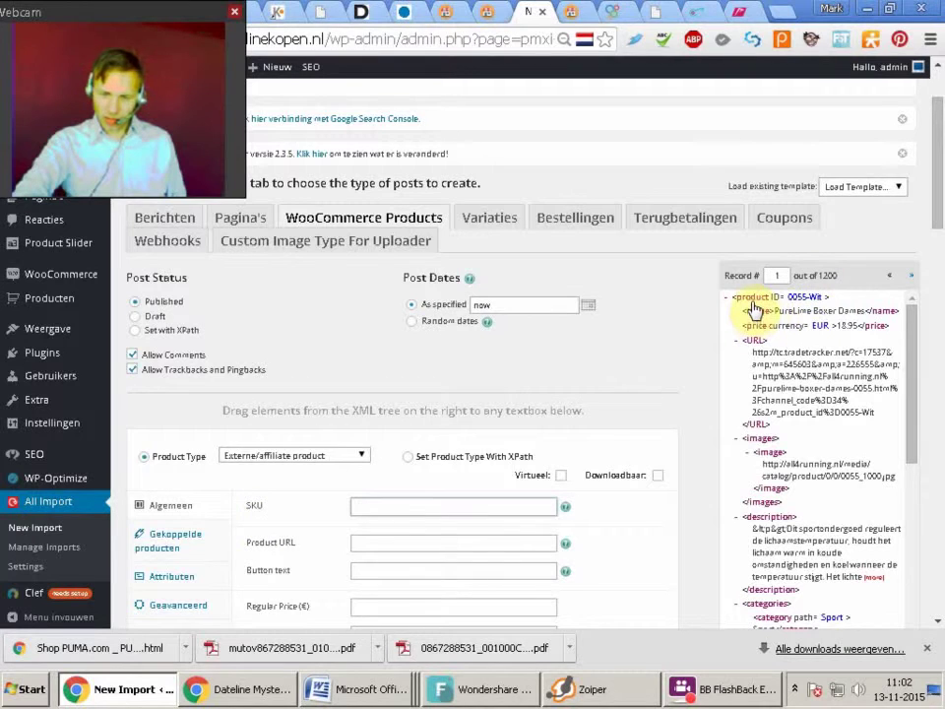
left_click_drag(756, 303, 359, 506)
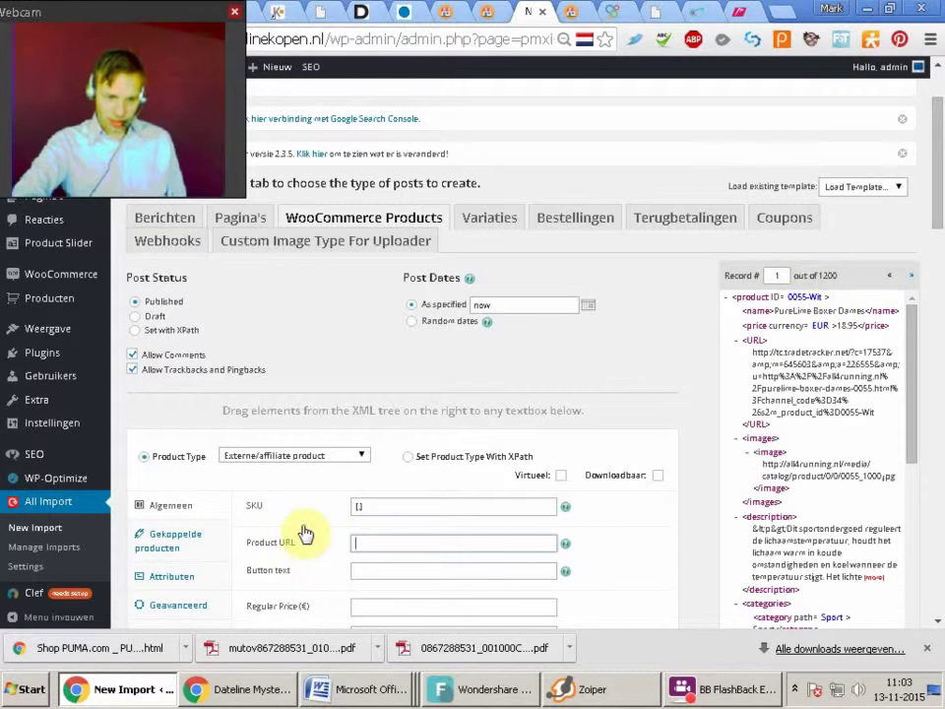
Map Product URL to {URL[1]} and set the button text to 'Meer Informatie'
left_click(366, 547)
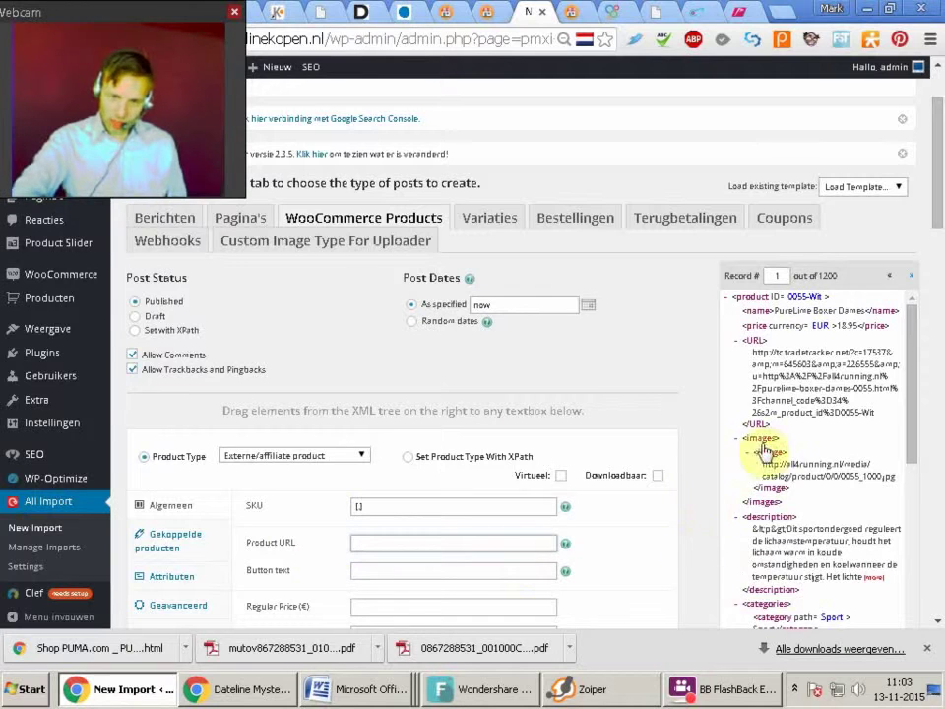
left_click(755, 345)
left_click_drag(755, 344, 392, 552)
left_click(373, 571)
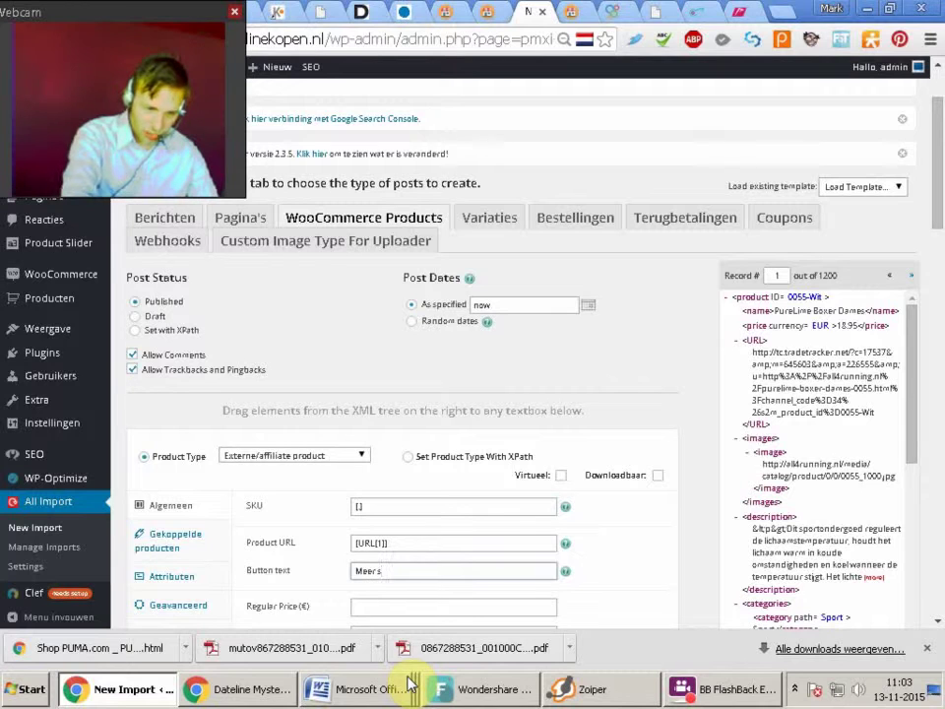
type("Inform")
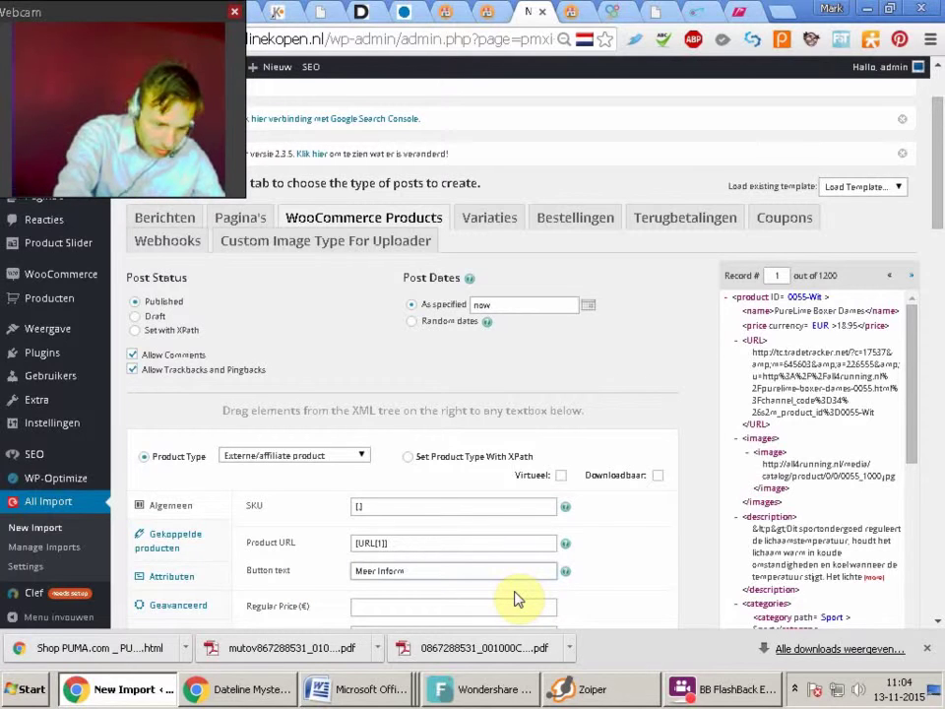
type("atie")
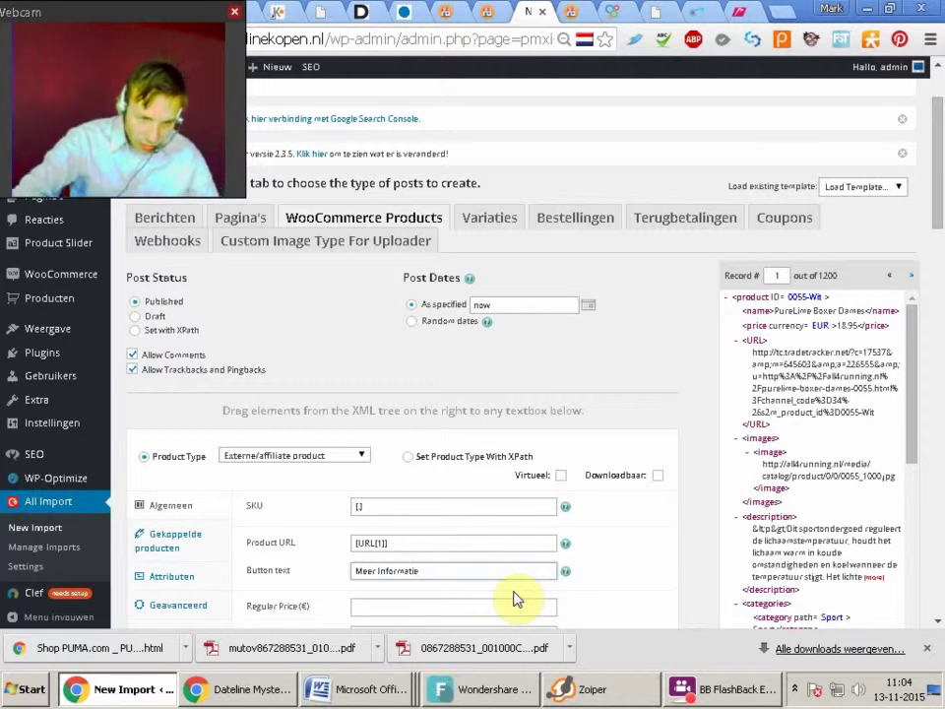
left_click(413, 611)
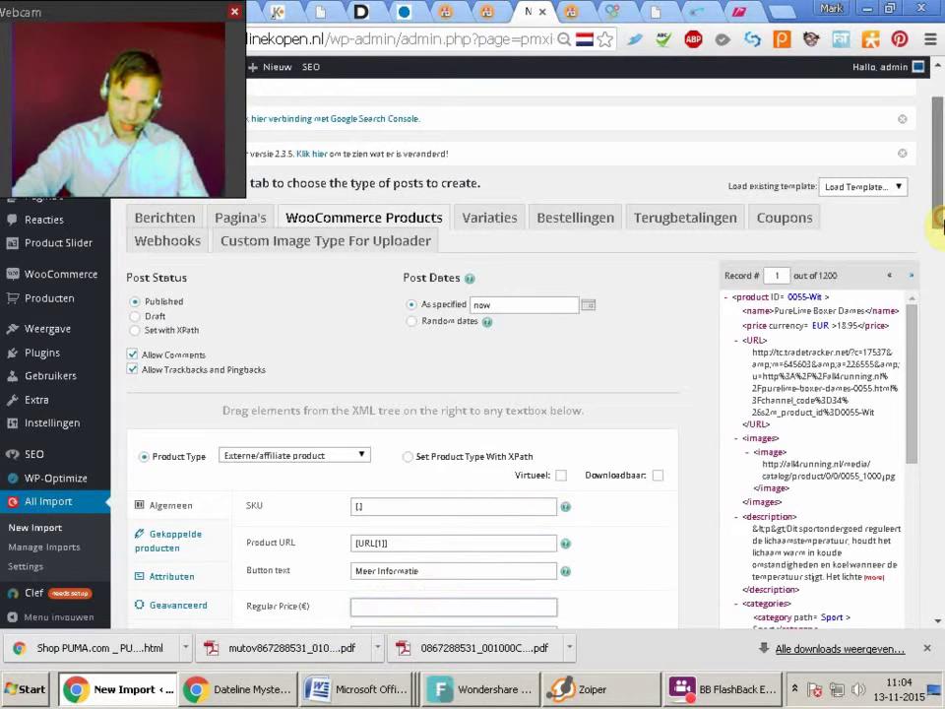
Map Regular Price to the feed's fromPrice property [properties[1]/property[10]]
scroll(939, 223, "down", 1)
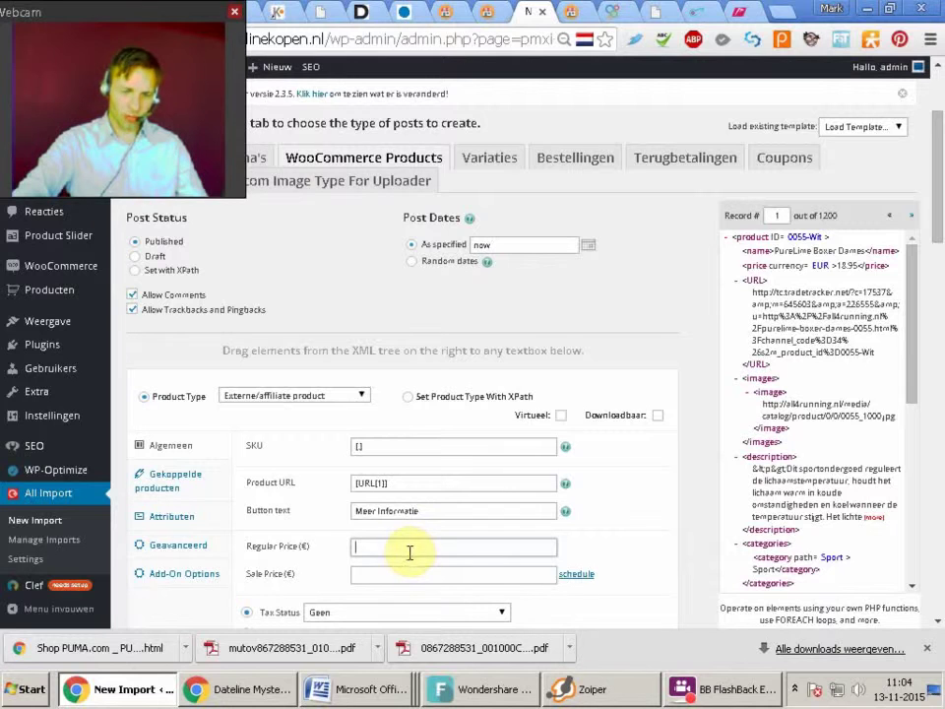
left_click(392, 543)
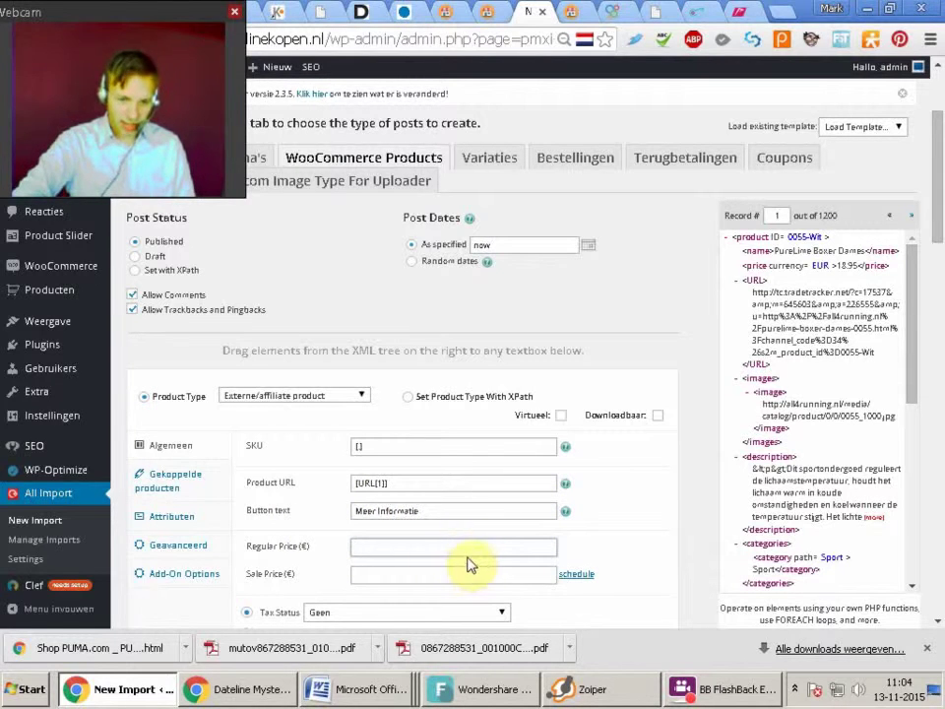
left_click_drag(914, 366, 866, 416)
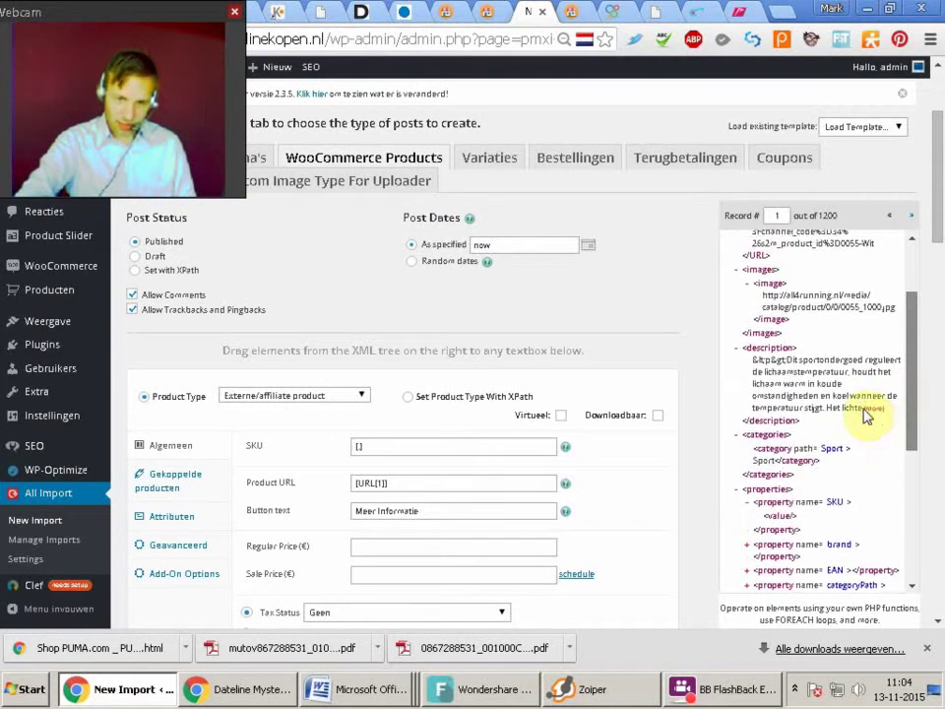
scroll(921, 551, "down", 5)
scroll(906, 540, "down", 1)
mouse_move(906, 540)
left_mouse_down()
mouse_move(924, 451)
mouse_move(920, 418)
mouse_move(901, 508)
mouse_move(906, 558)
left_mouse_up()
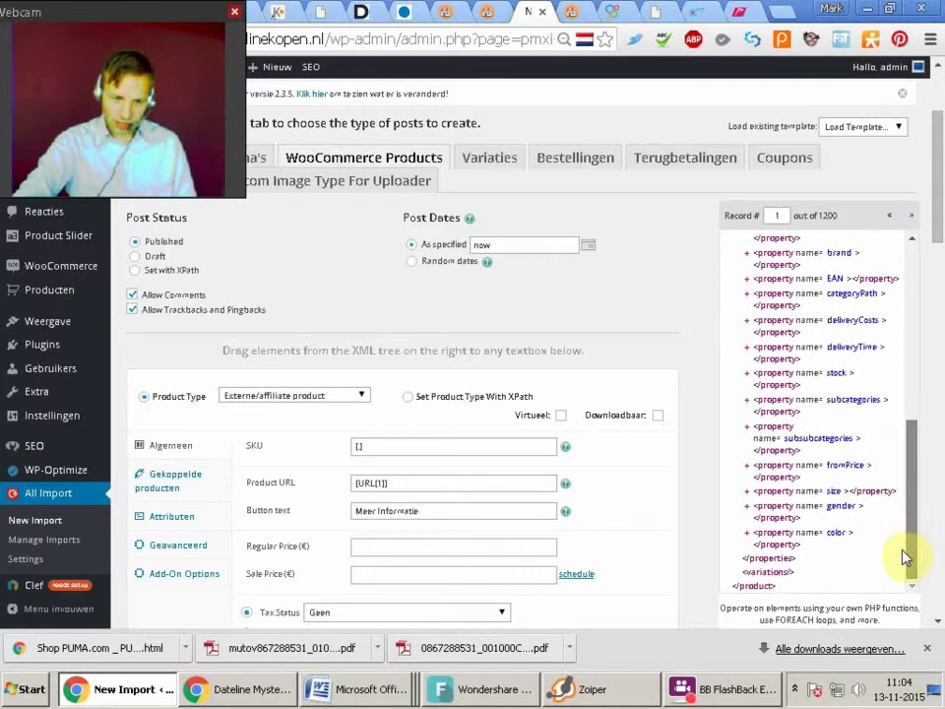
left_click_drag(906, 554, 910, 517)
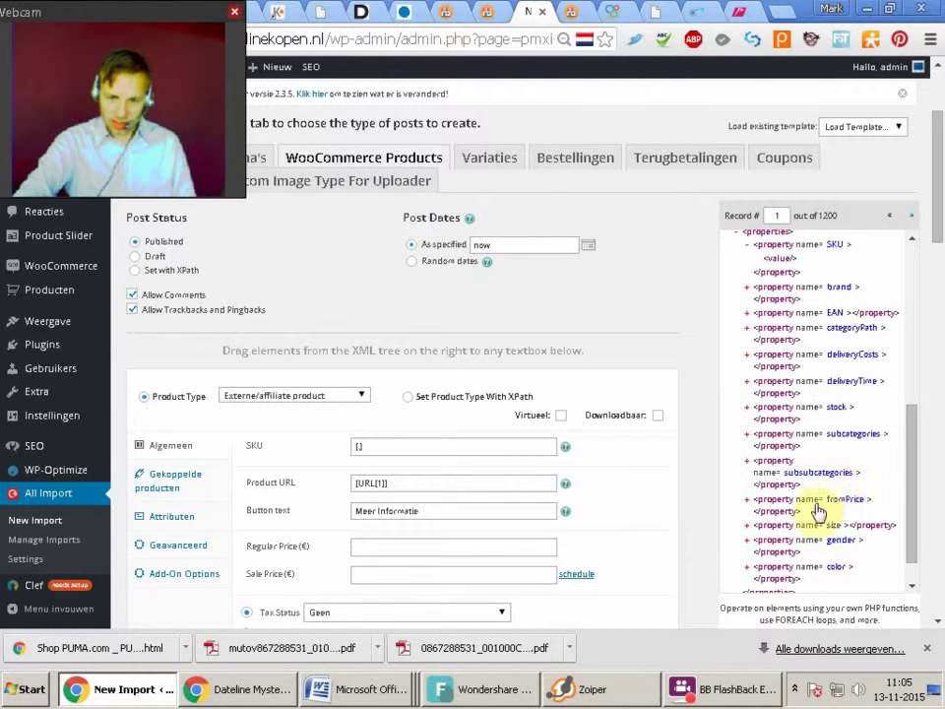
left_click_drag(816, 502, 477, 560)
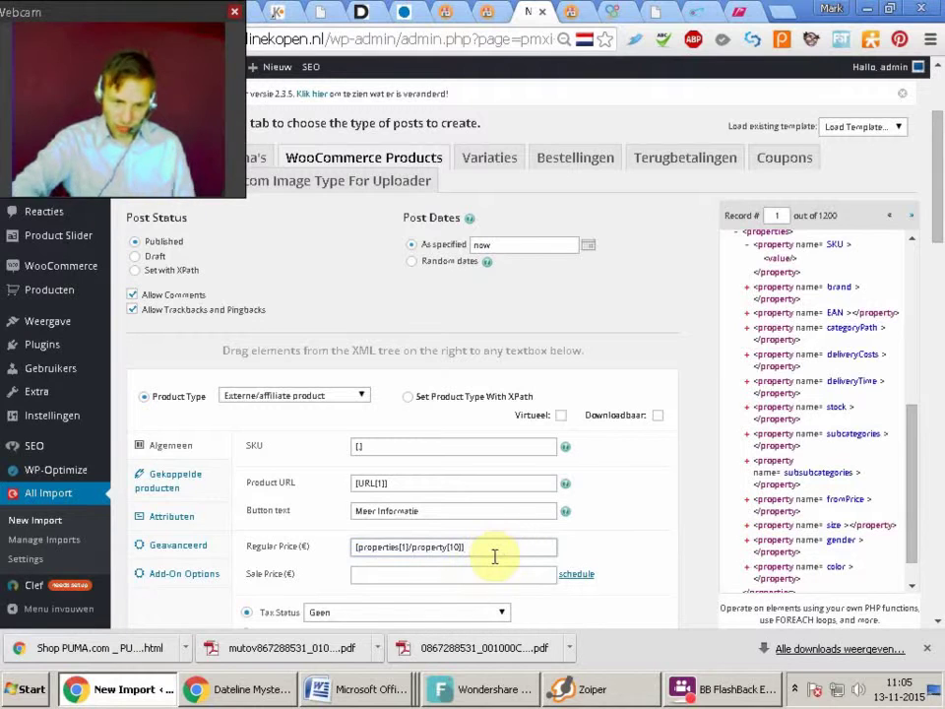
left_click(488, 576)
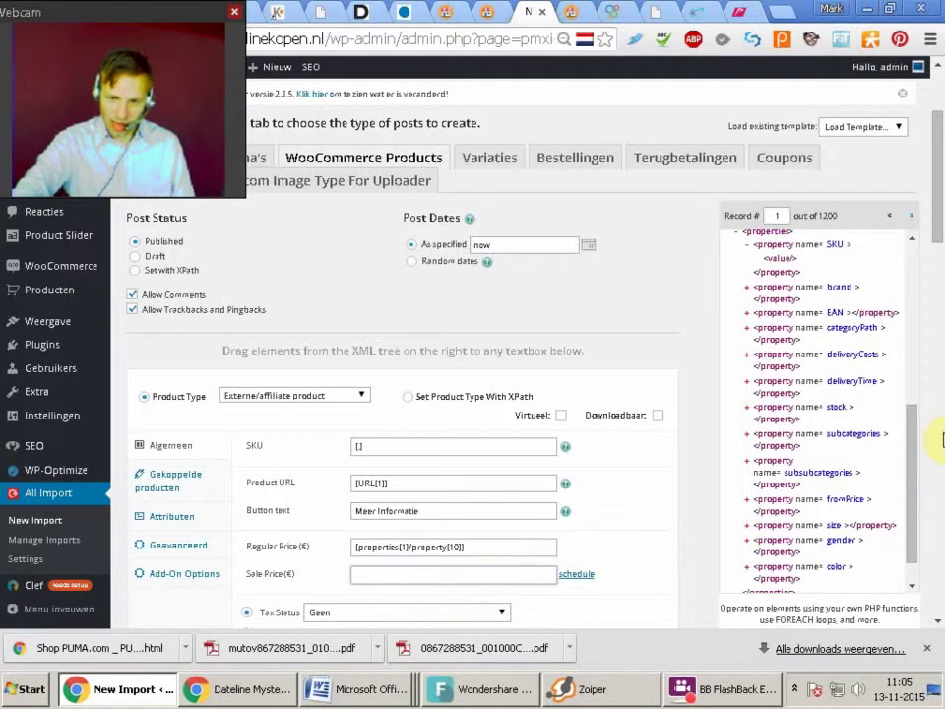
left_click_drag(912, 463, 916, 301)
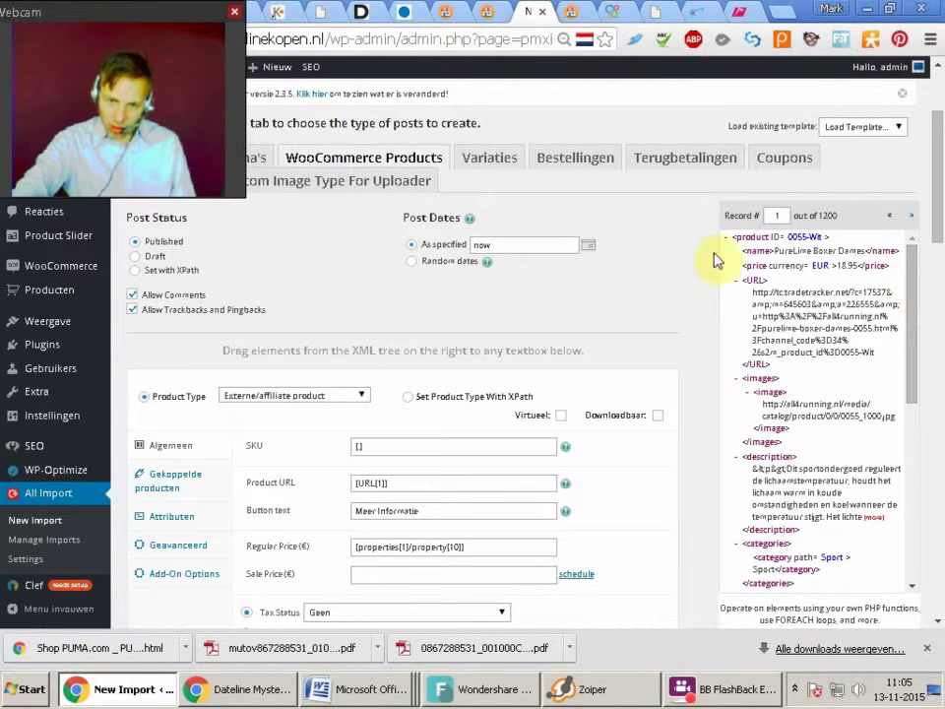
left_click_drag(745, 264, 379, 574)
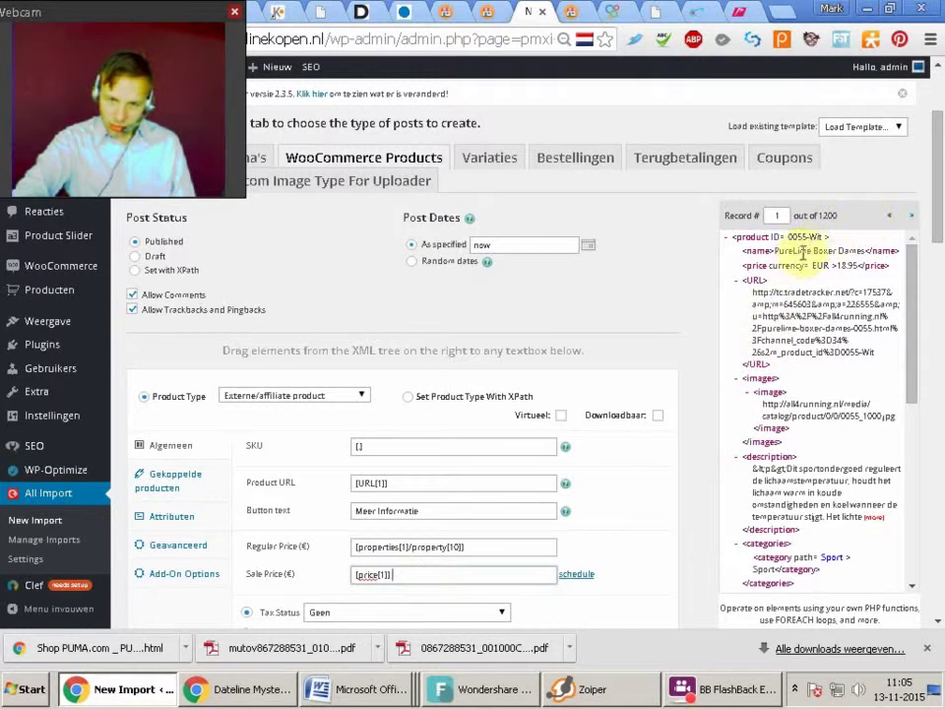
left_click_drag(785, 266, 425, 576)
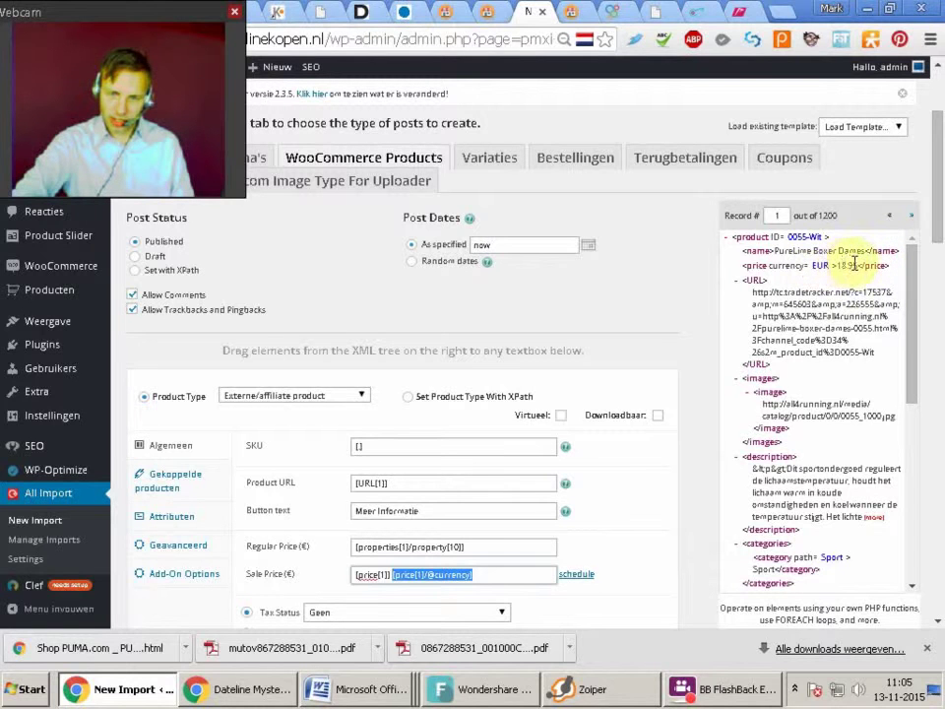
left_click(844, 266)
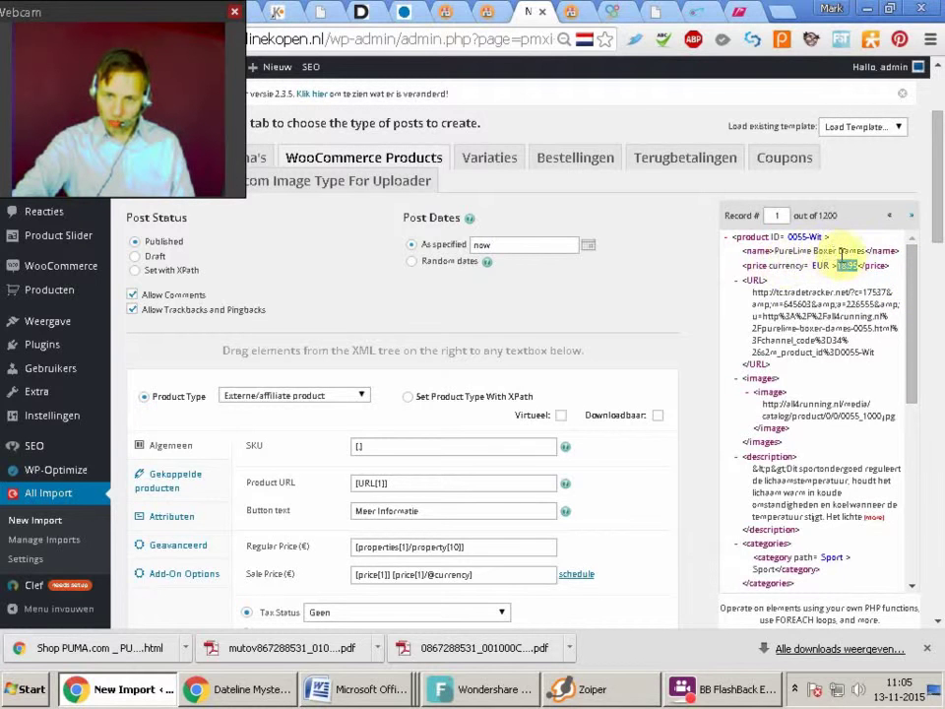
Map Product categorieën to the feed's category with nested subcategories and subsubcategories rows
scroll(910, 281, "down", 3)
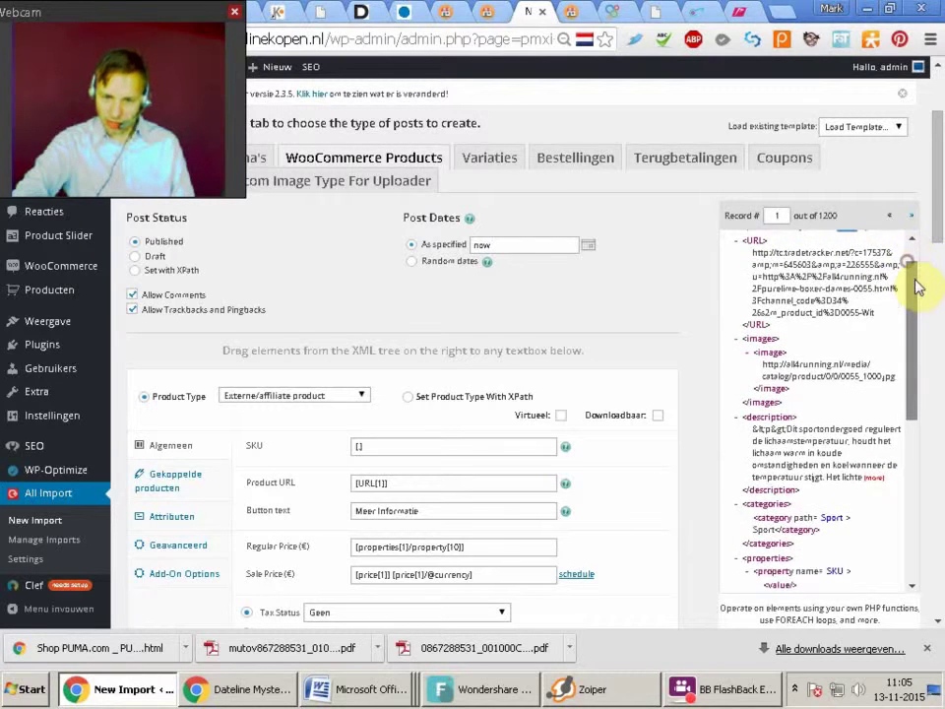
scroll(880, 327, "down", 1)
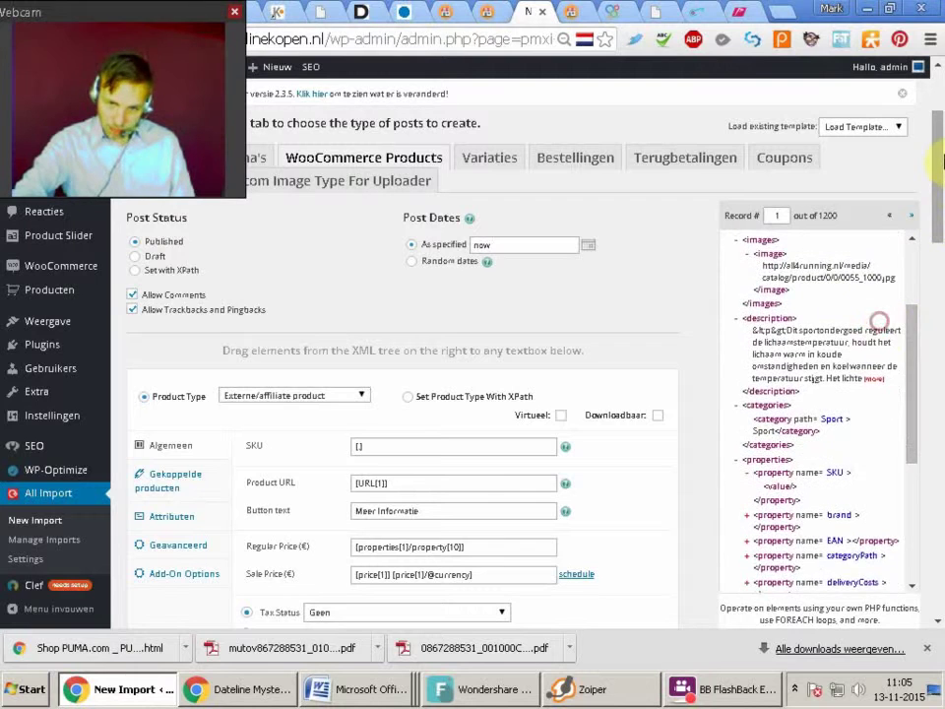
scroll(930, 207, "down", 5)
left_click(406, 458)
left_click_drag(912, 295, 912, 317)
left_click_drag(785, 285, 392, 463)
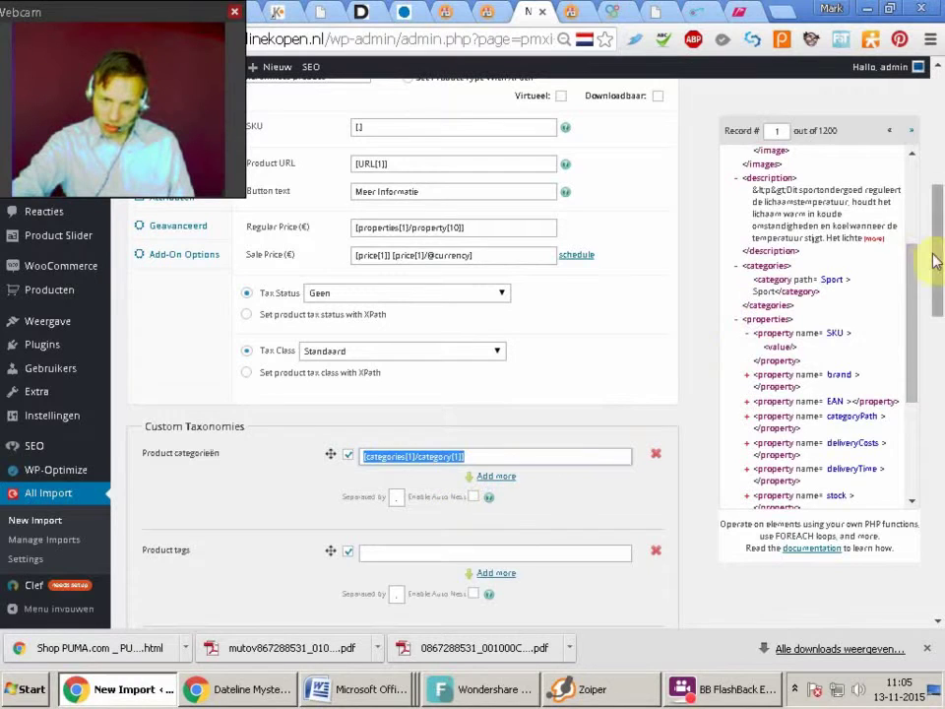
left_click(505, 484)
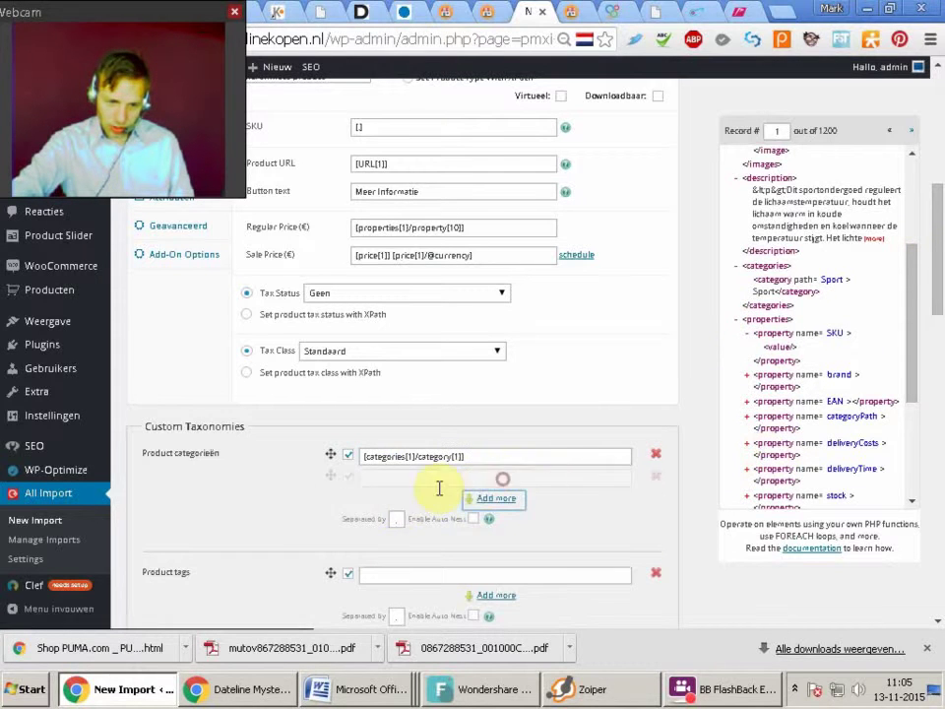
left_click_drag(335, 480, 338, 481)
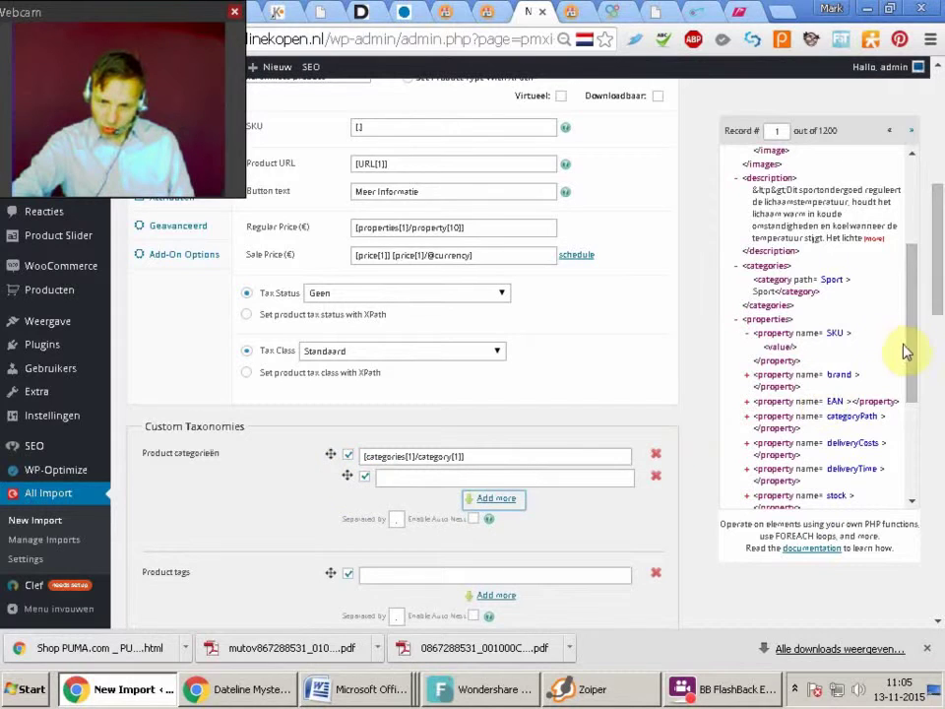
left_click_drag(908, 345, 911, 412)
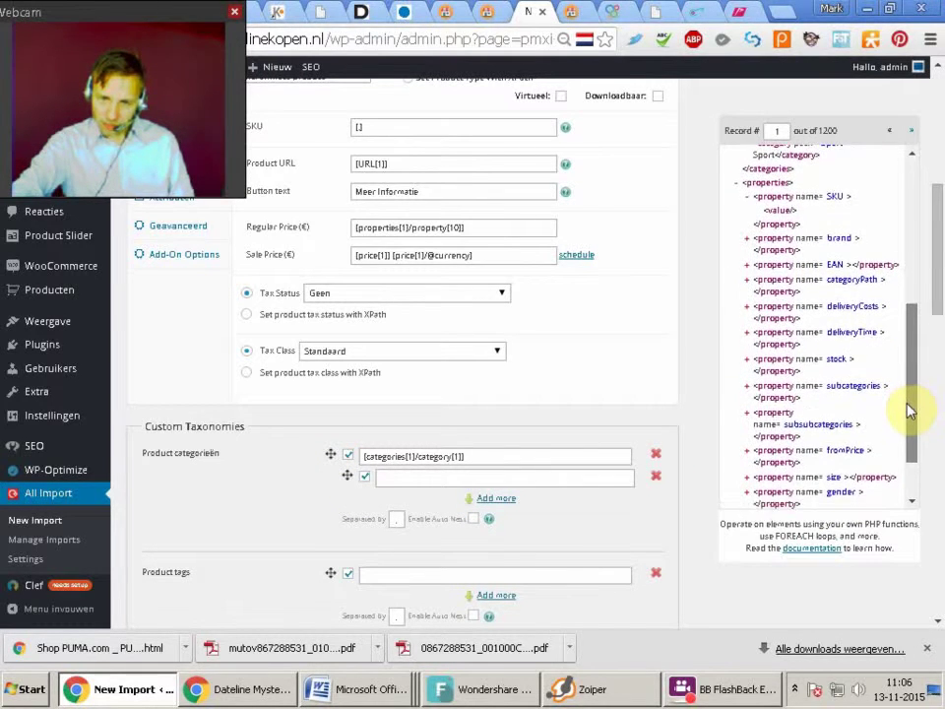
left_click_drag(791, 389, 416, 482)
left_click(495, 498)
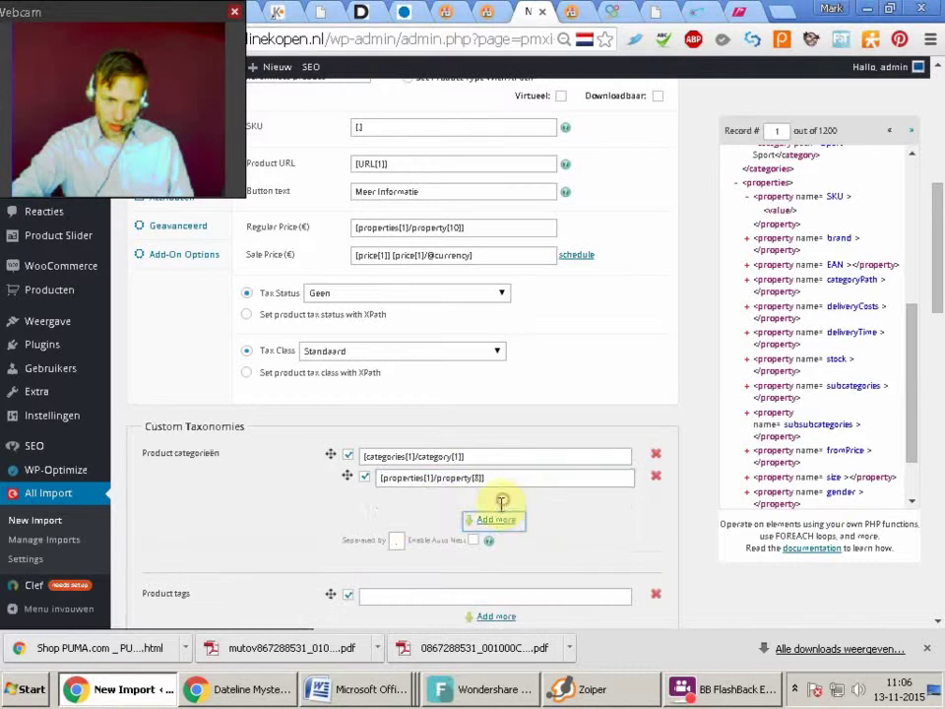
left_click_drag(338, 510, 386, 504)
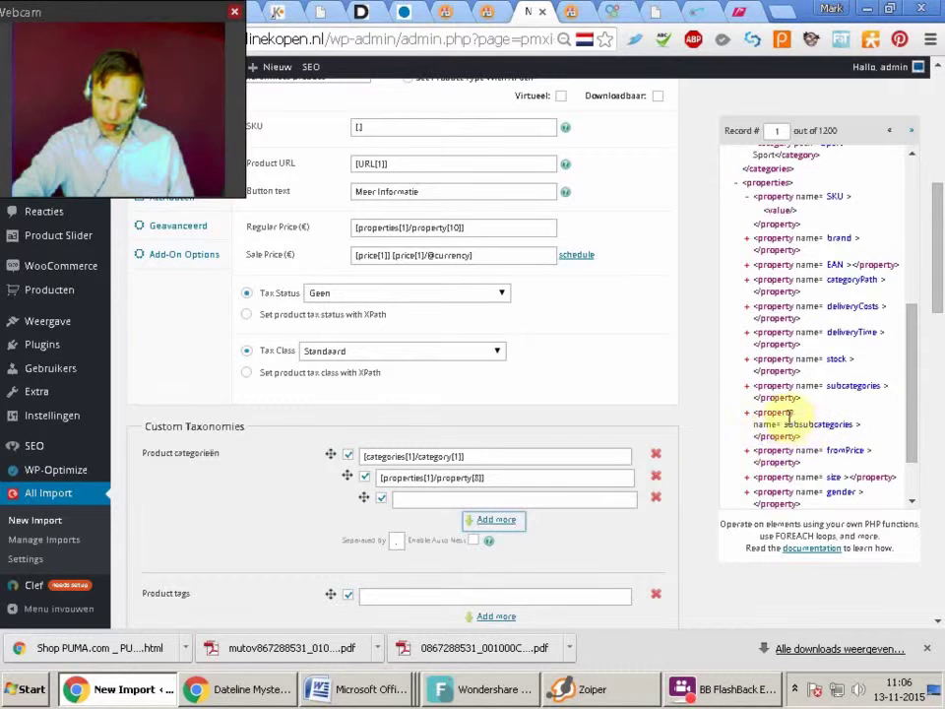
left_click_drag(783, 424, 439, 502)
Map Product tags to the product name [name[1]]
scroll(935, 270, "down", 1)
left_click_drag(941, 290, 941, 305)
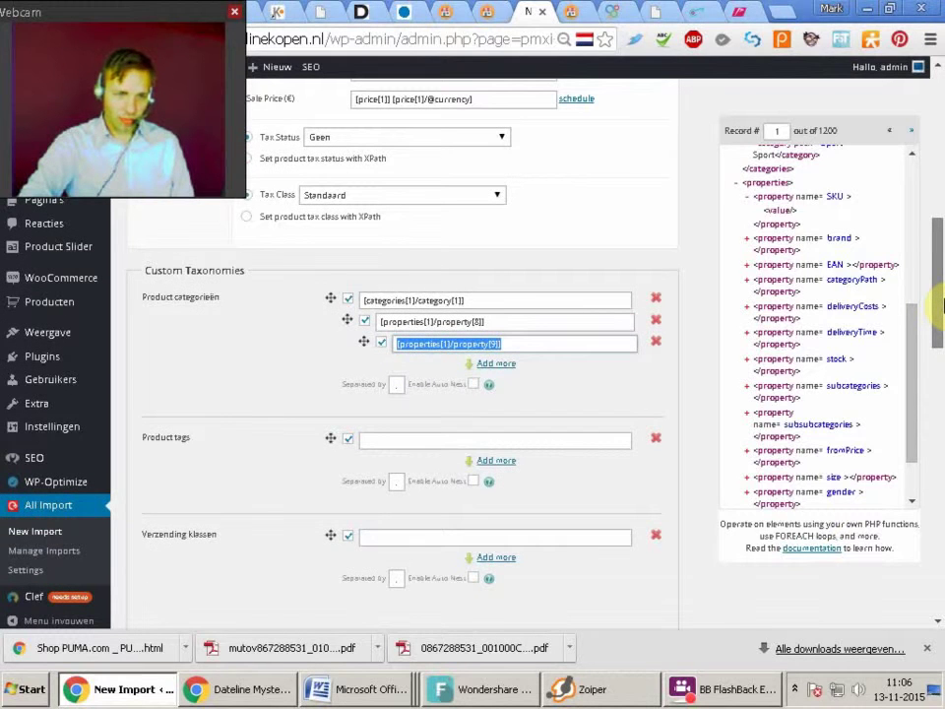
left_click_drag(940, 305, 938, 313)
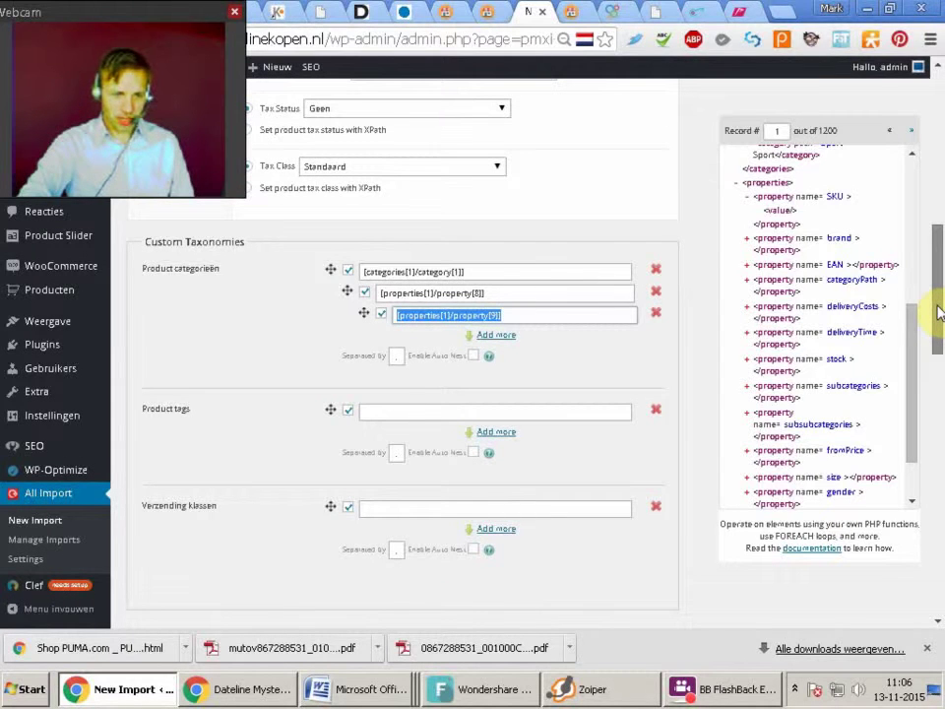
left_click(382, 409)
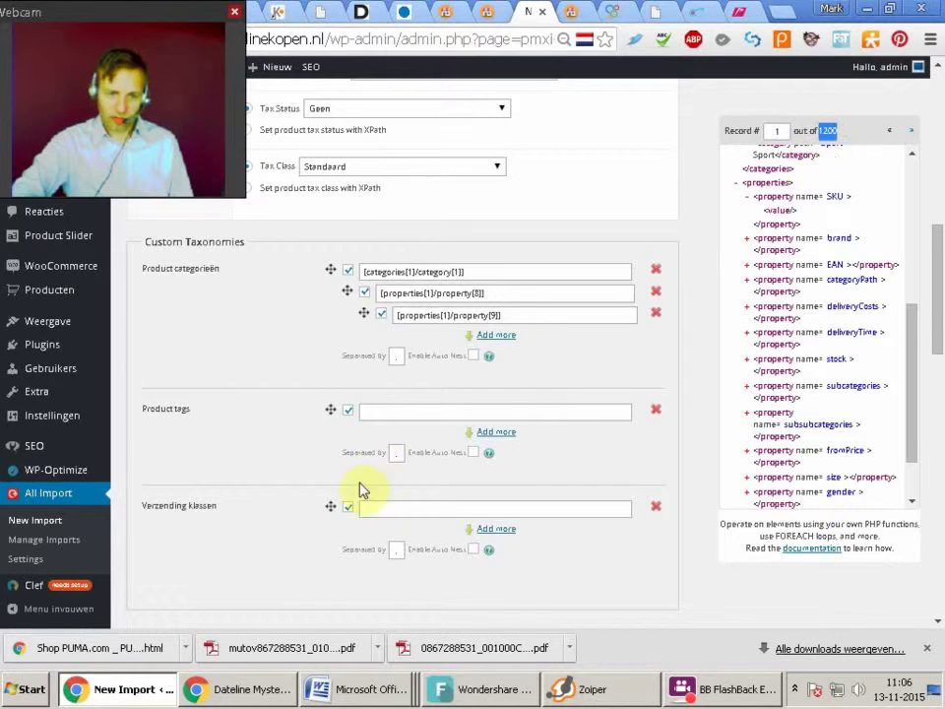
left_click_drag(906, 317, 934, 173)
left_click_drag(809, 166, 386, 415)
left_click(455, 412)
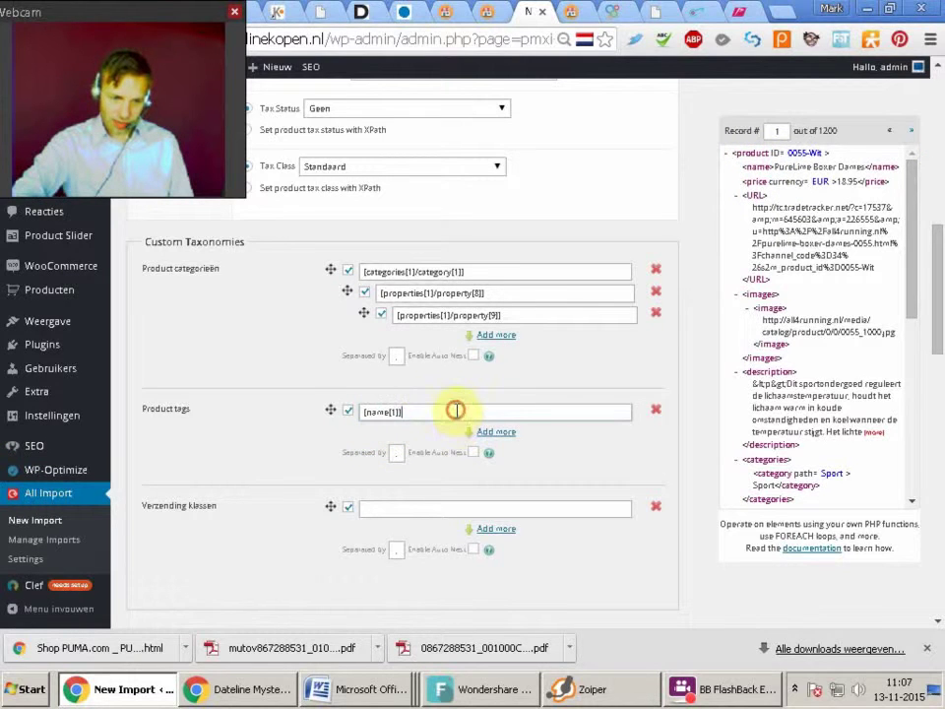
left_click_drag(940, 267, 941, 322)
Rework the _yoast_wpseo_metadesc value to use [name[1]] once with category, price and currency
triple_click(367, 249)
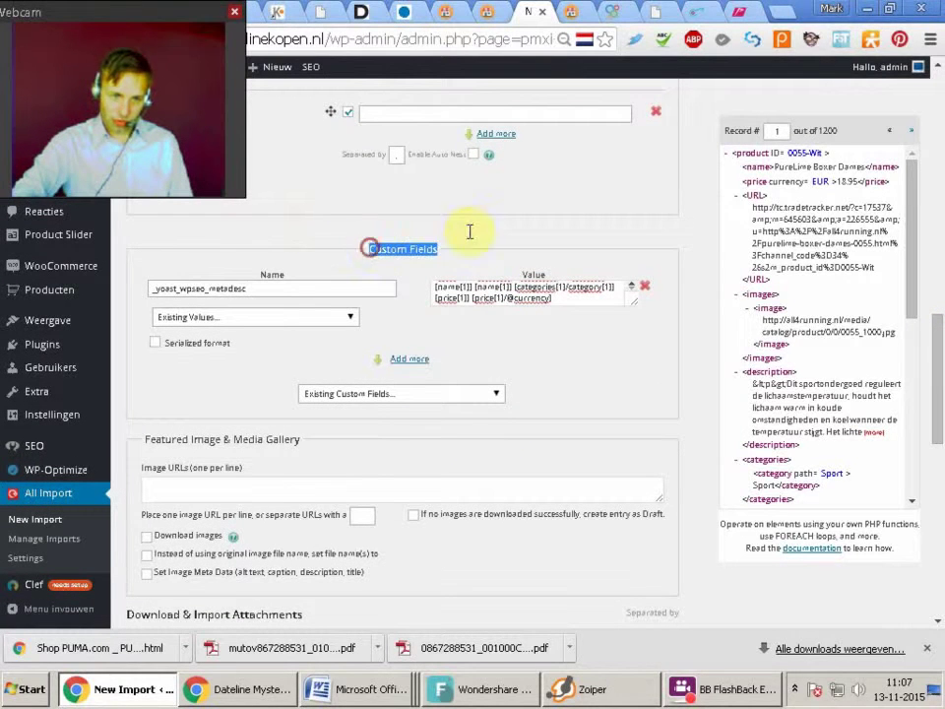
left_click(280, 289)
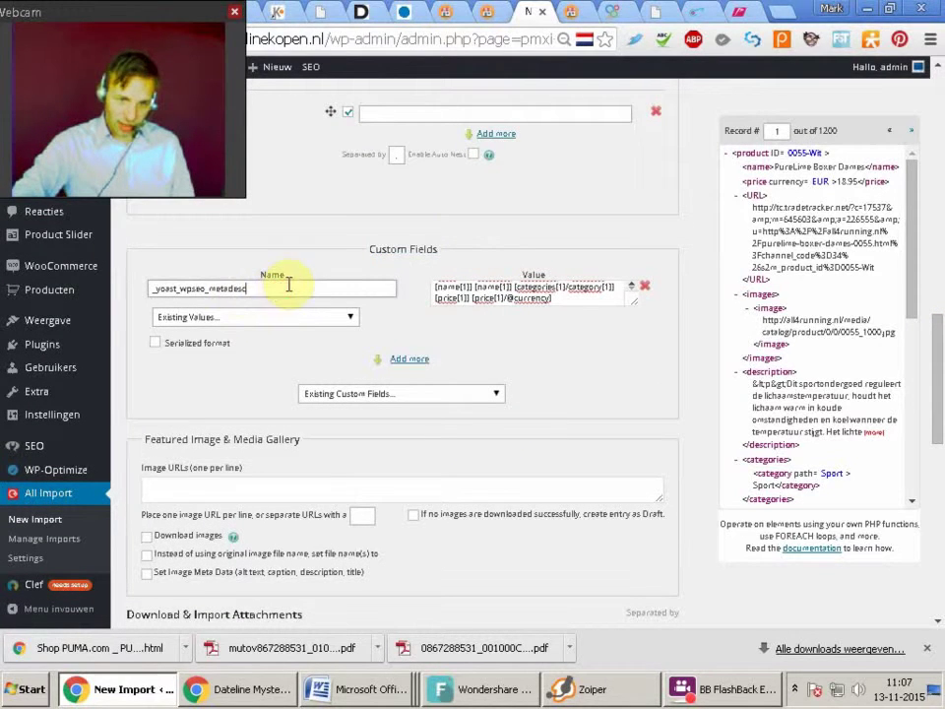
left_click_drag(561, 297, 360, 249)
left_click(300, 288)
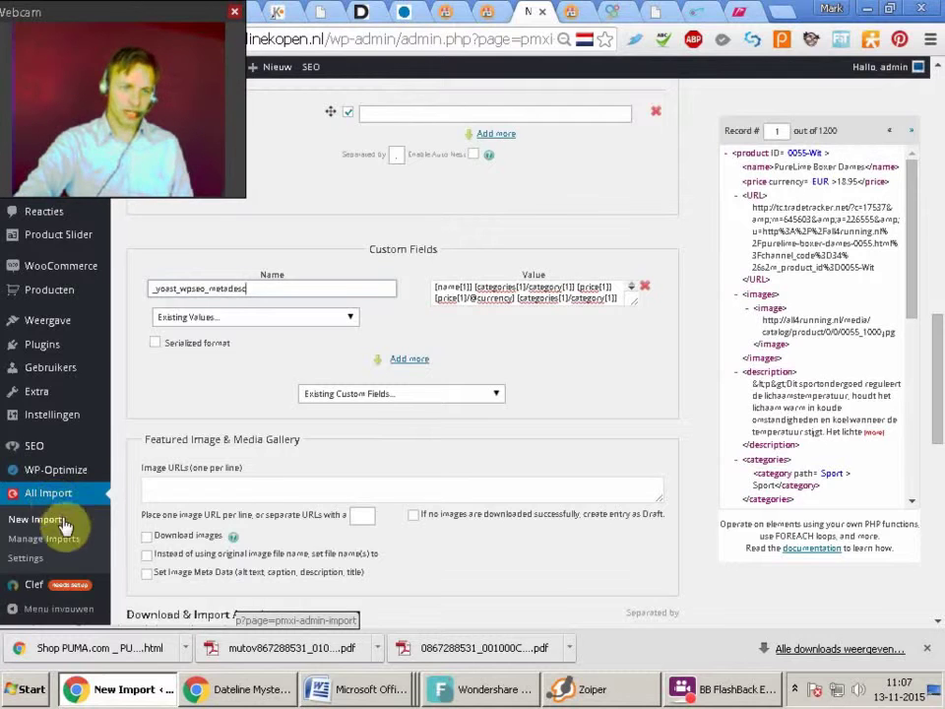
left_click(310, 497)
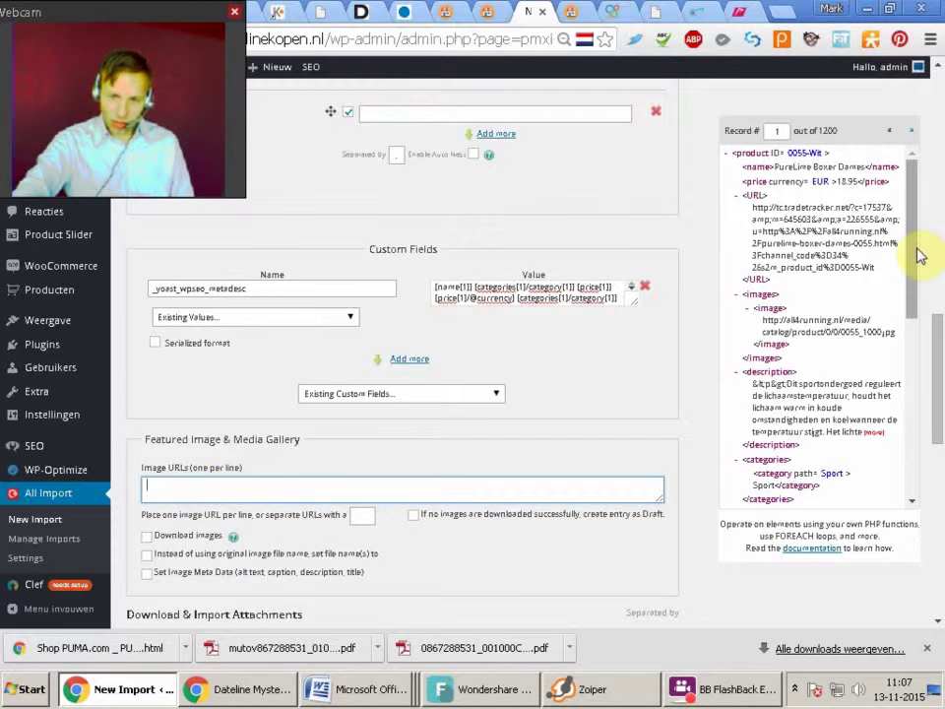
left_click_drag(941, 419, 940, 413)
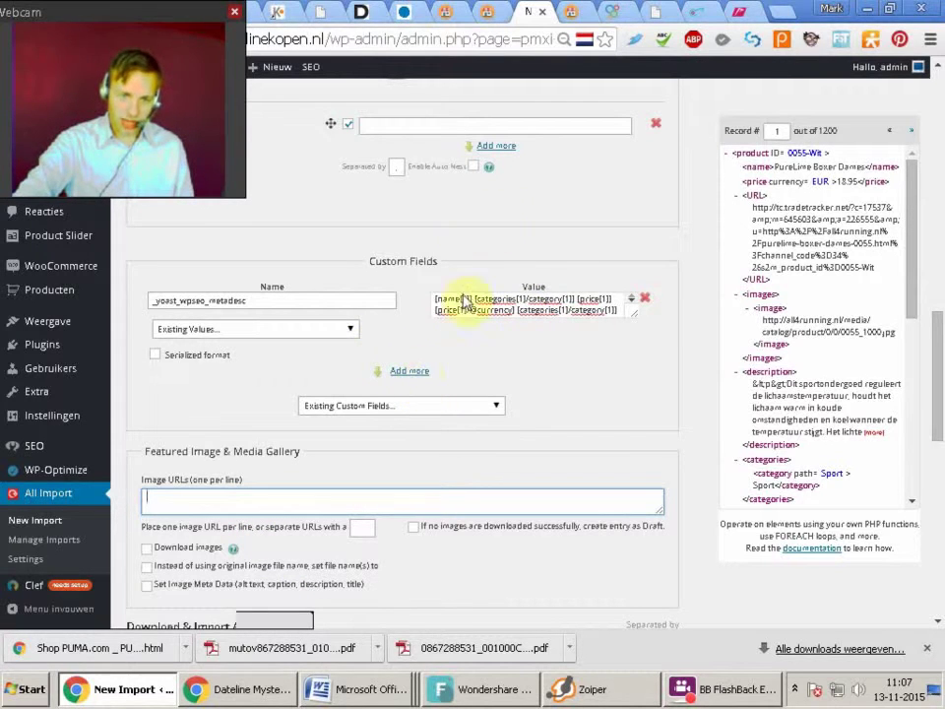
left_click_drag(434, 298, 591, 314)
left_click(590, 310)
key("ctrl+z")
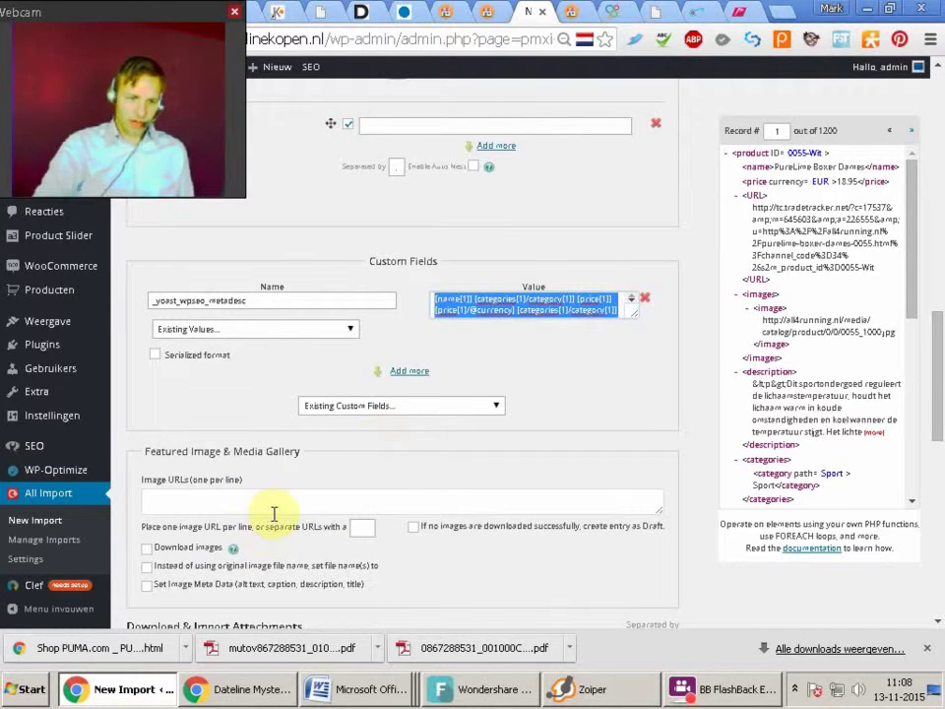
Add _yoast_wpseo_title and _yoast_wpseo_focuskw rows from the Existing Custom Fields dropdown
left_click(489, 398)
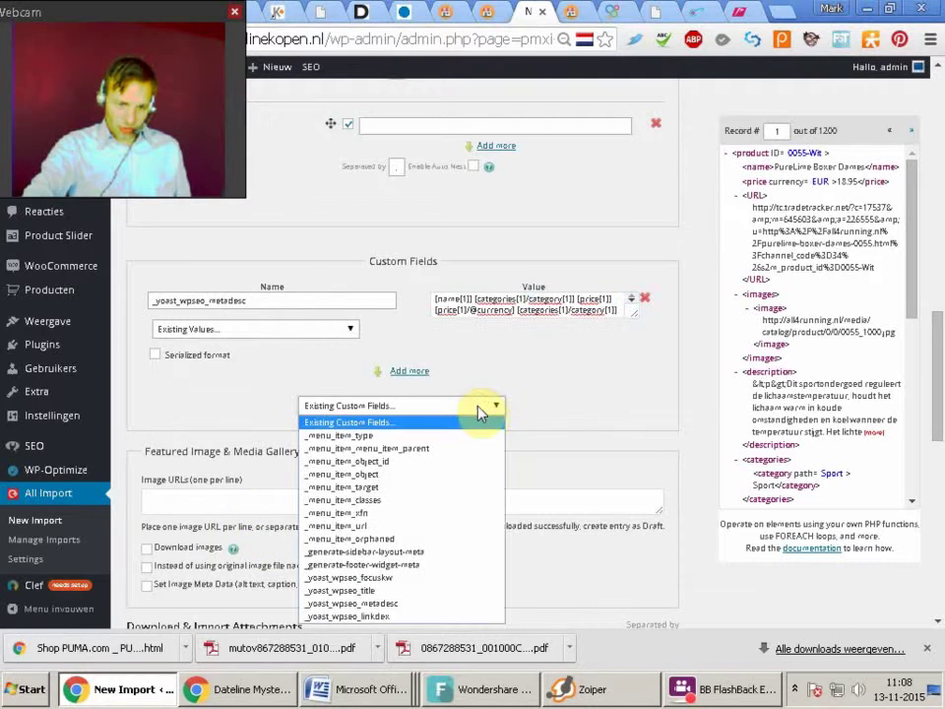
left_click(442, 591)
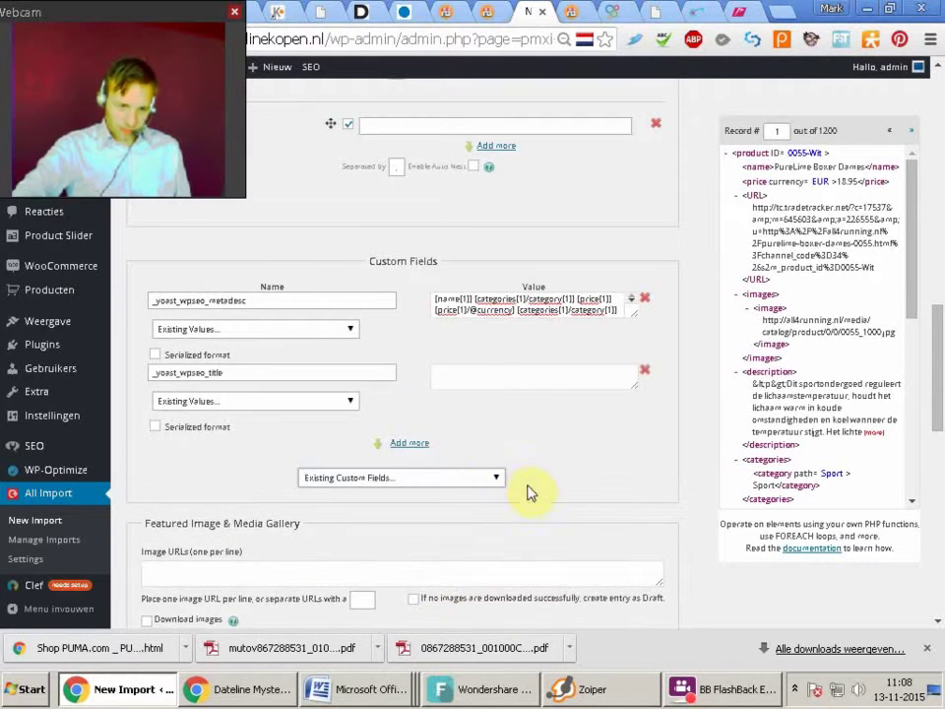
left_click(471, 481)
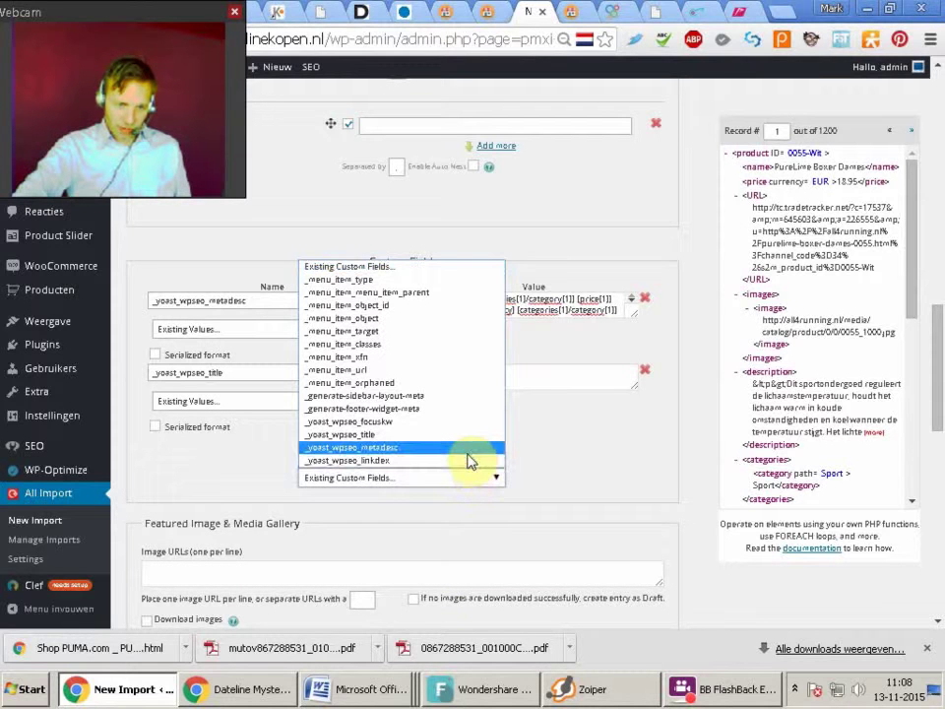
left_click(476, 431)
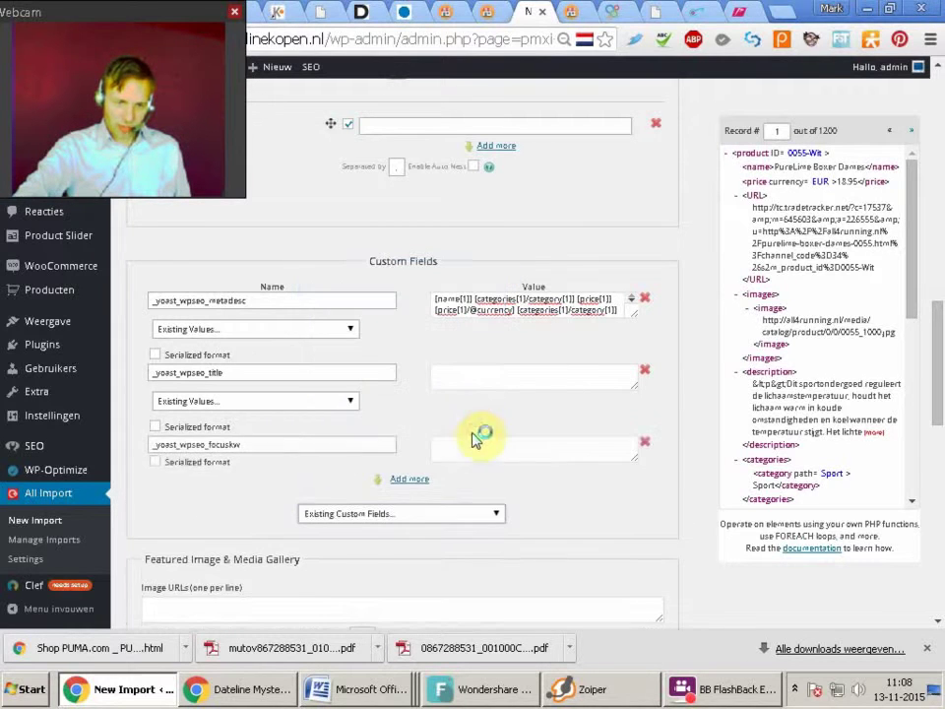
left_click(444, 551)
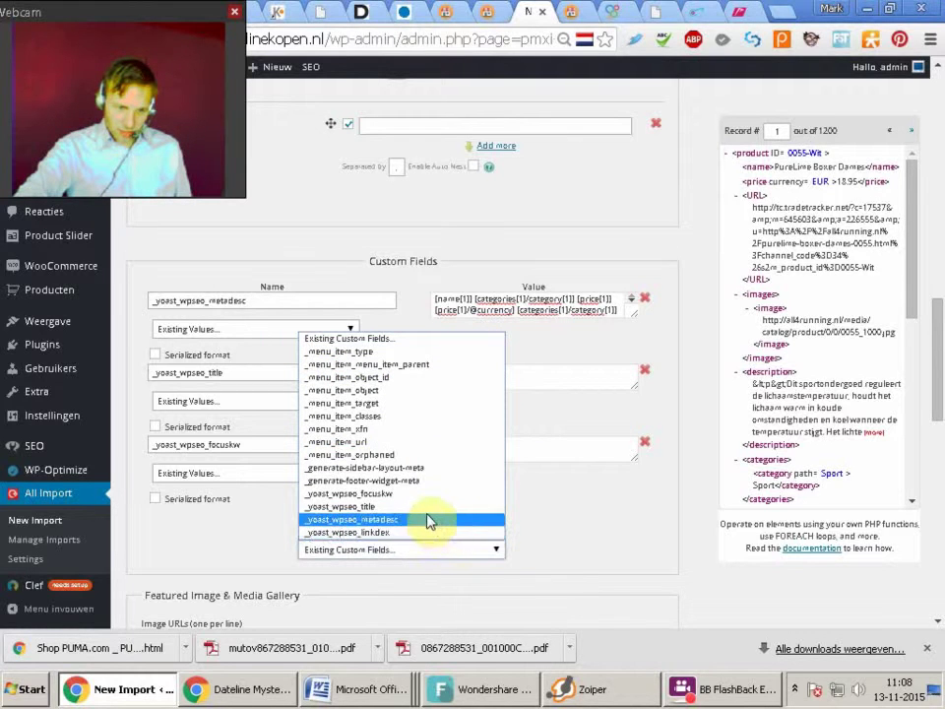
left_click(549, 448)
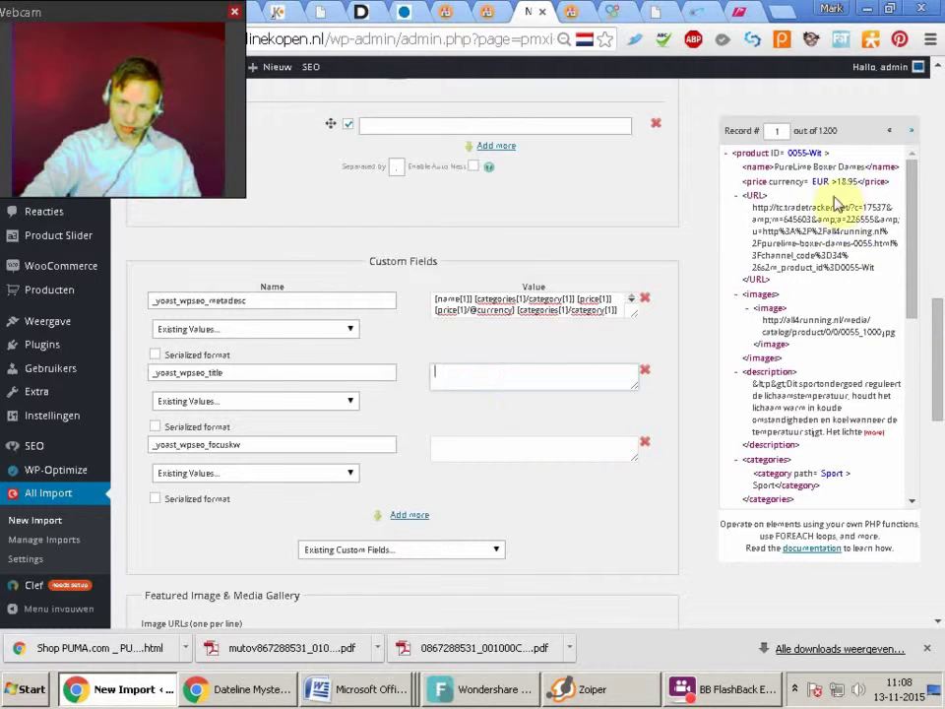
left_click_drag(758, 167, 460, 373)
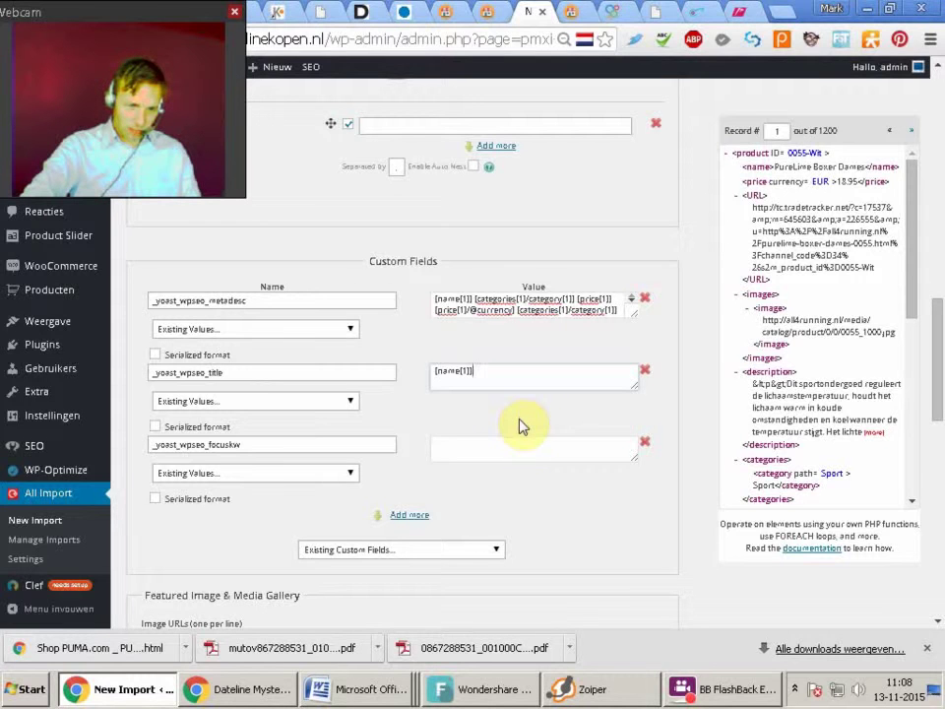
left_click(475, 445)
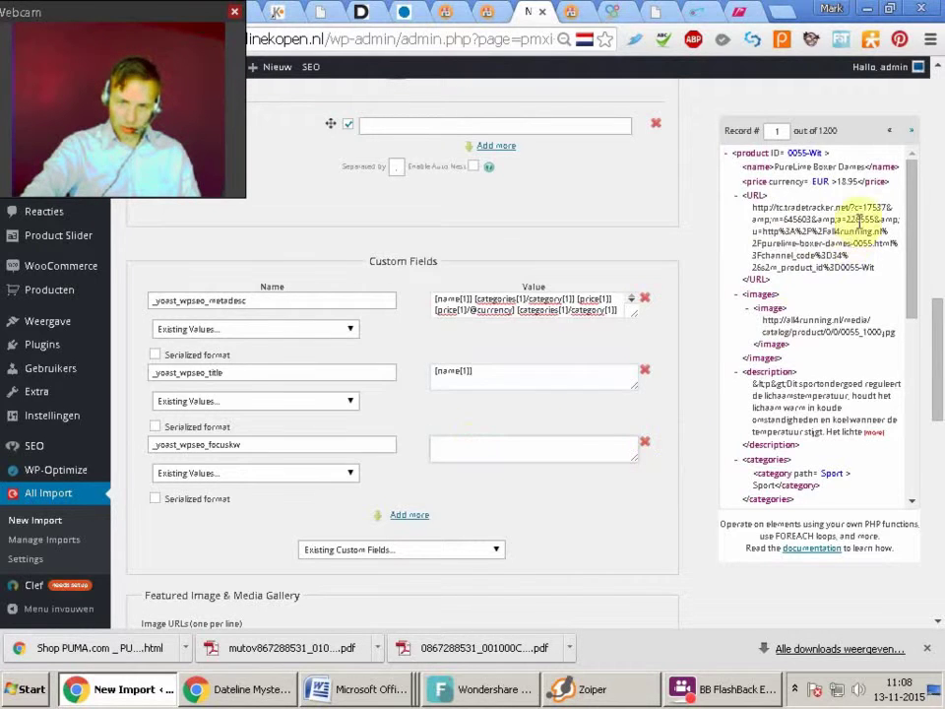
left_click_drag(766, 172, 476, 455)
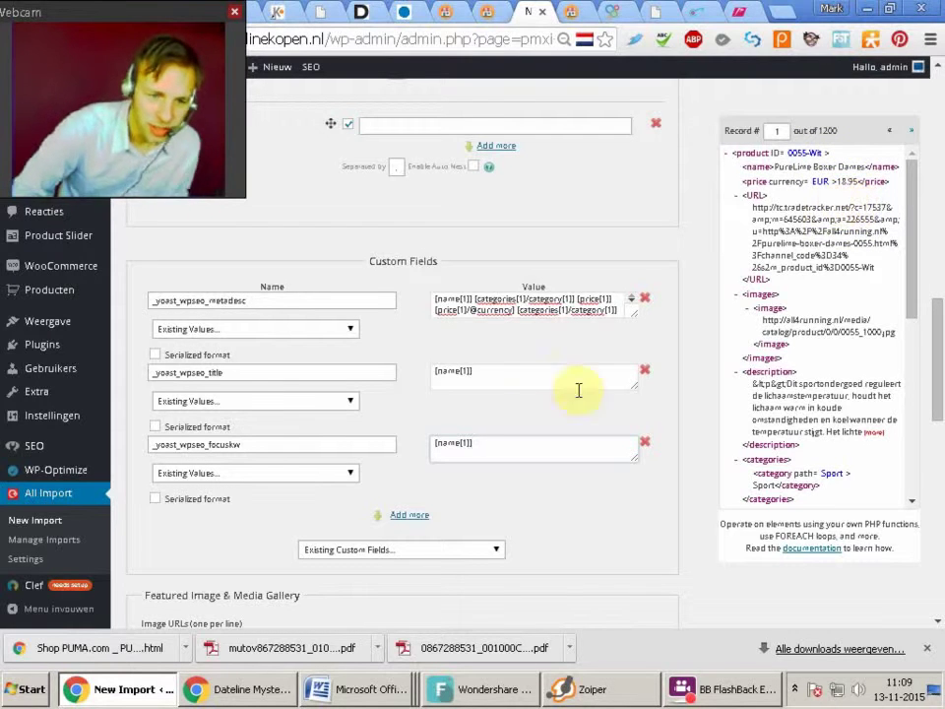
left_click(513, 439)
left_click_drag(531, 449, 398, 438)
left_click(528, 367)
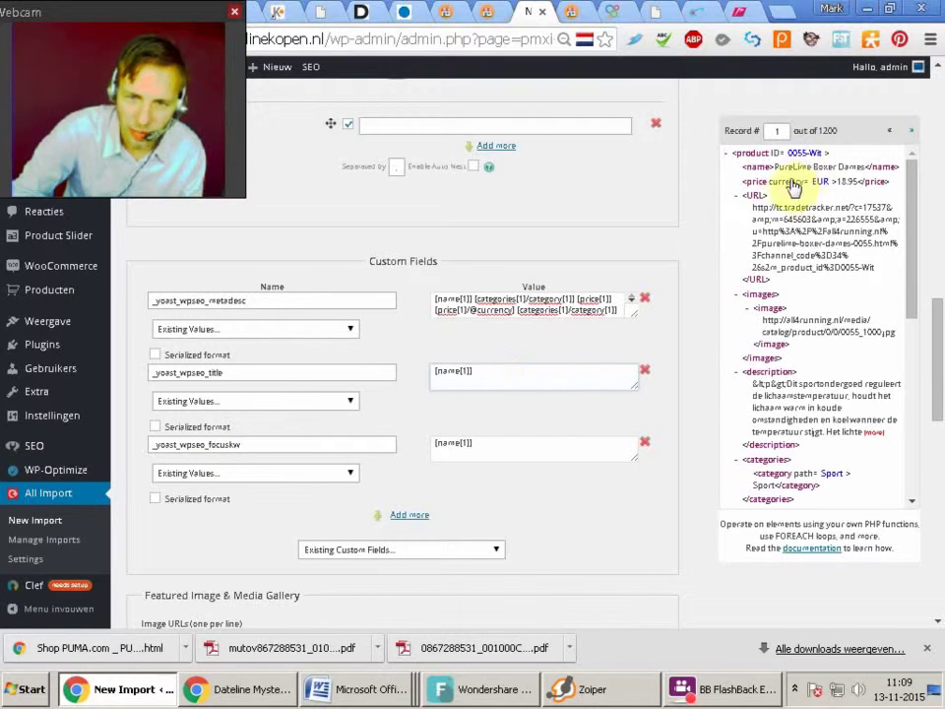
left_click_drag(770, 191, 489, 375)
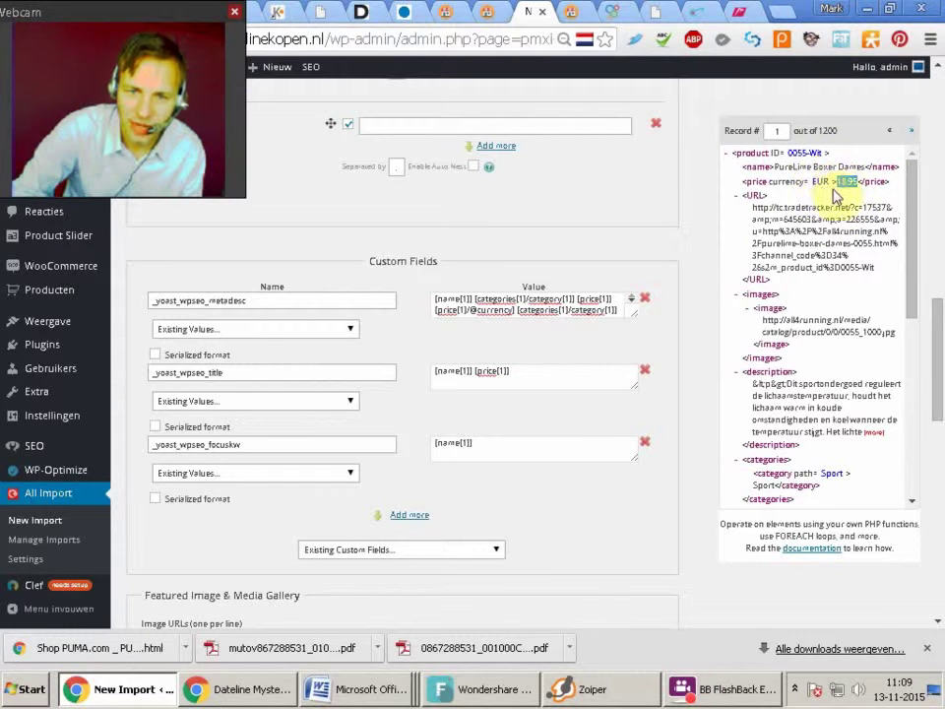
left_click_drag(791, 184, 608, 371)
left_click(486, 448)
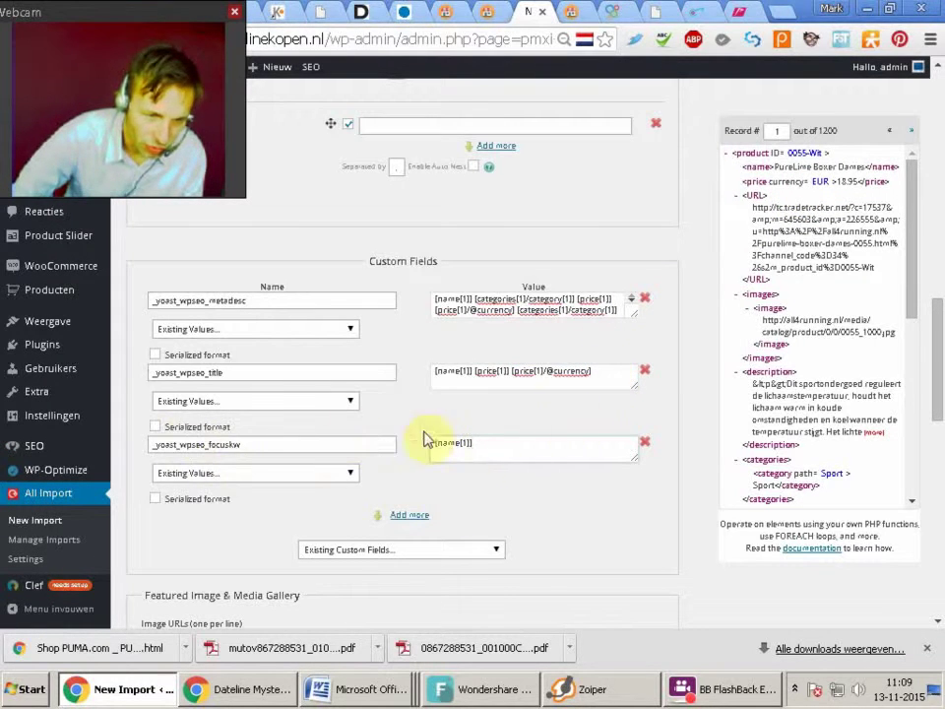
left_click(455, 558)
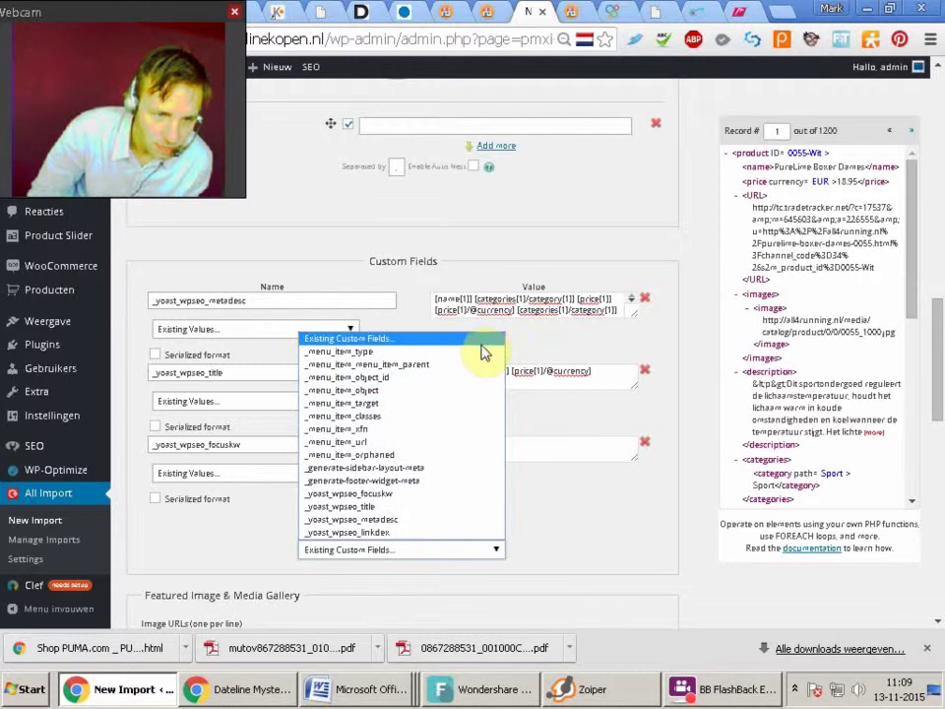
left_click(529, 446)
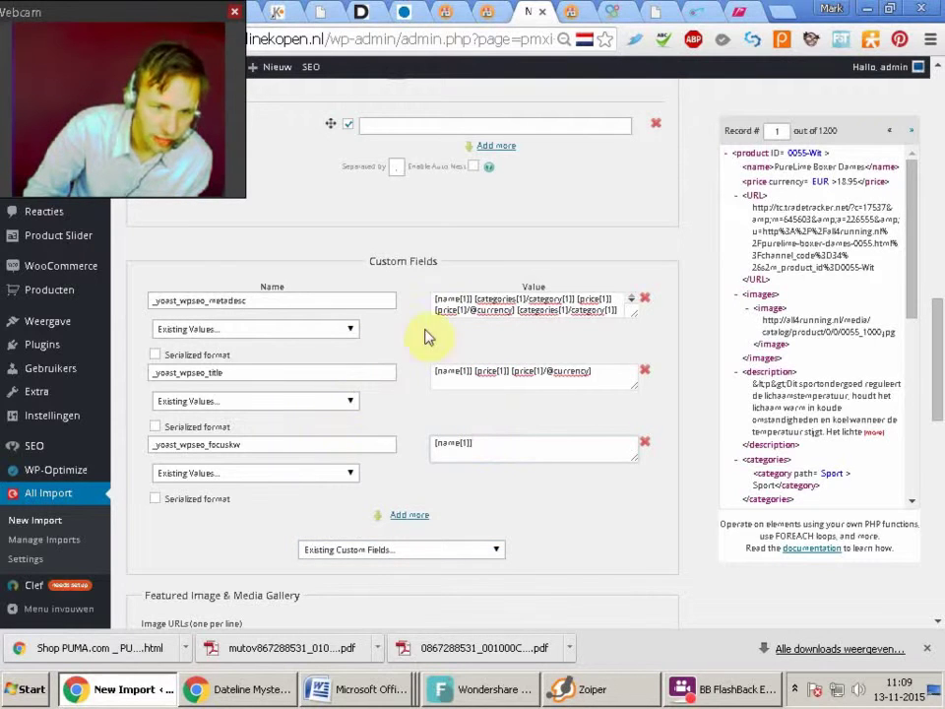
On the other site's tab, go to All Import > Manage Imports
left_click(484, 12)
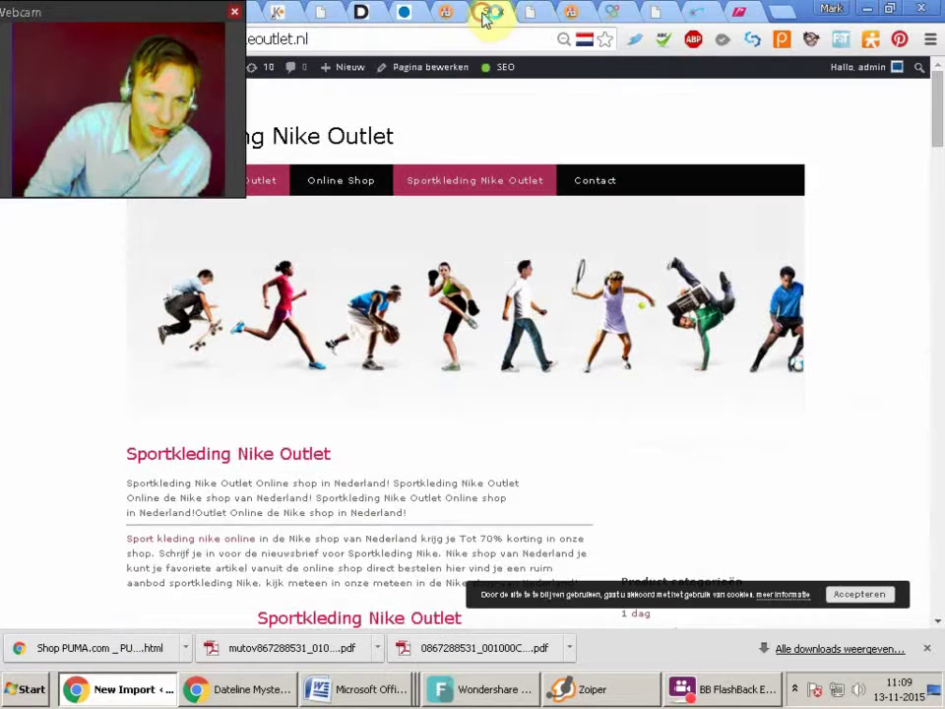
left_click(438, 12)
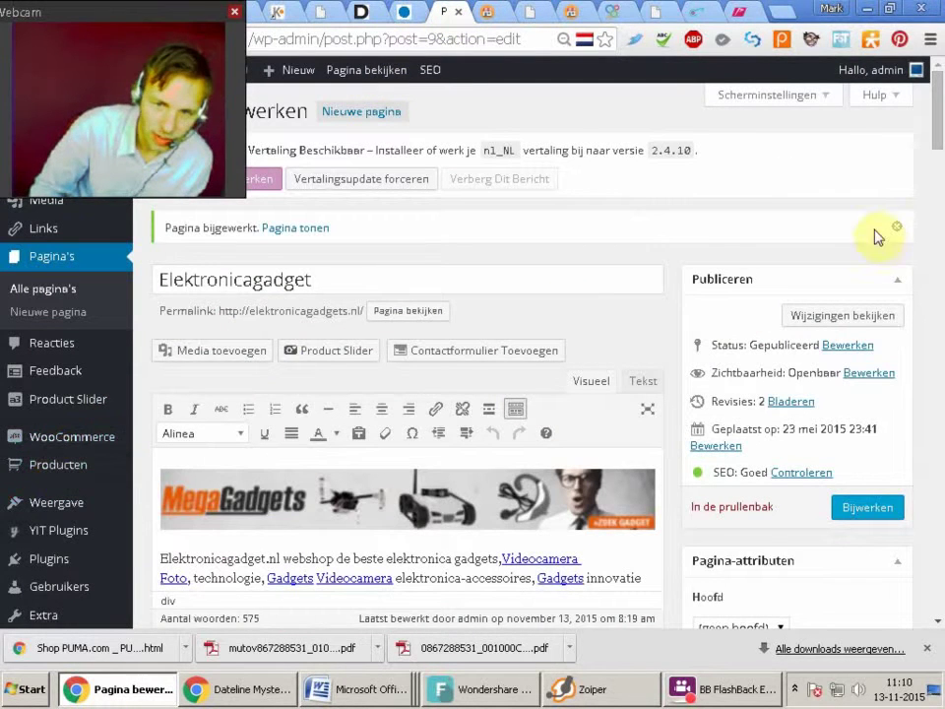
scroll(938, 139, "down", 3)
mouse_move(48, 529)
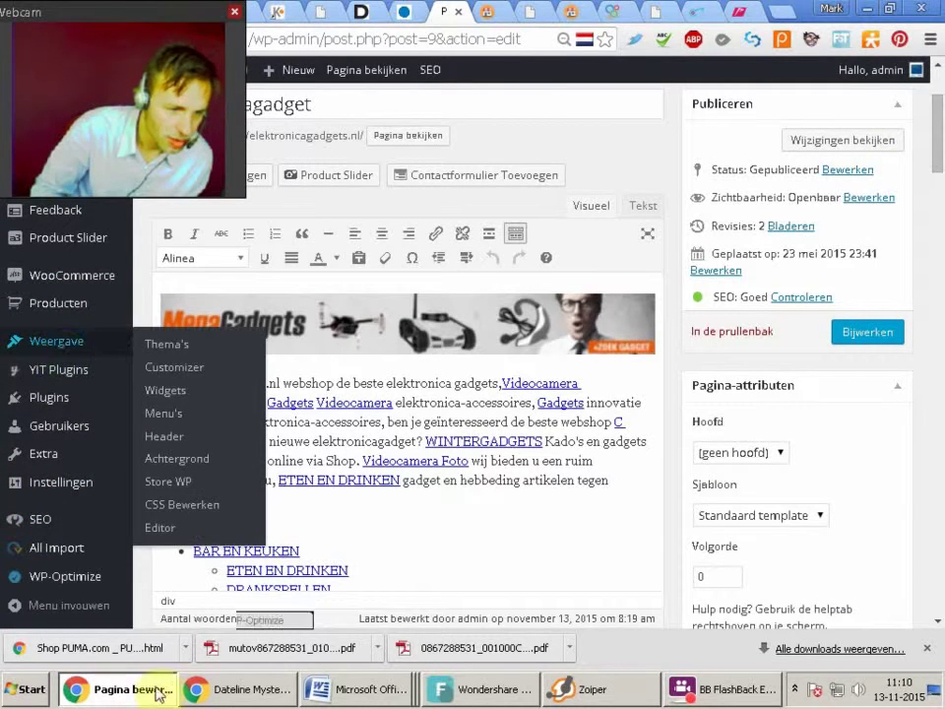
scroll(939, 168, "down", 3)
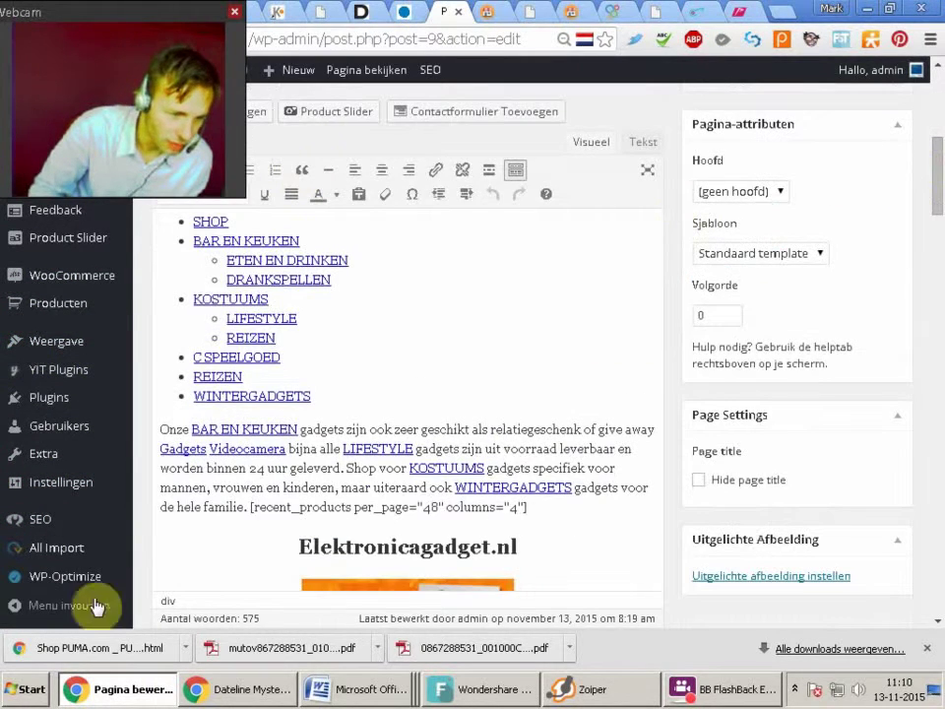
mouse_move(133, 561)
left_click(178, 559)
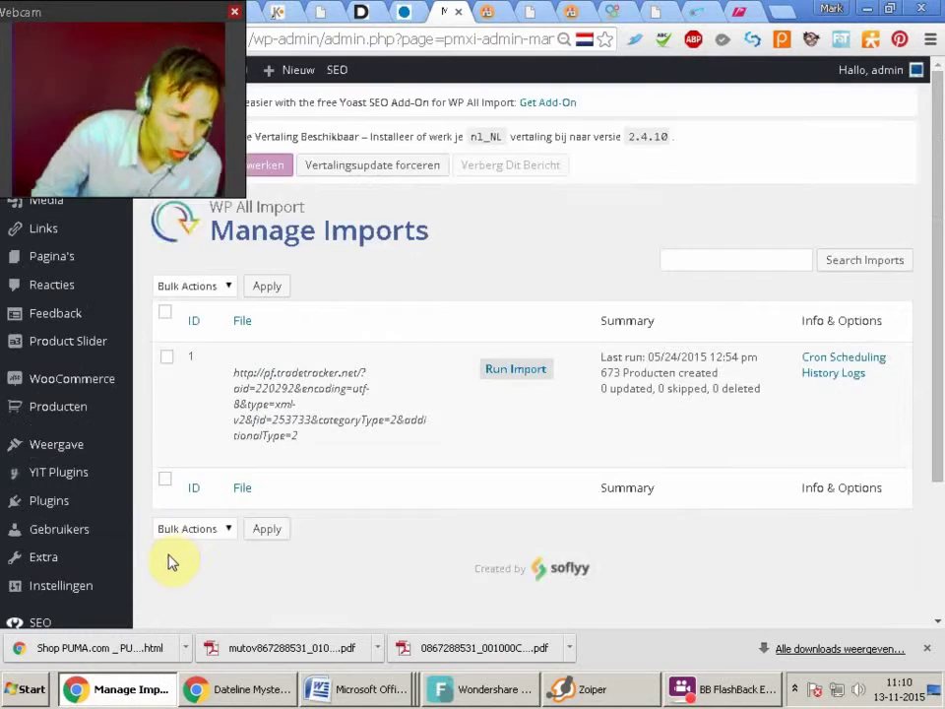
Expand the Custom Fields section of the existing feed import
mouse_move(306, 469)
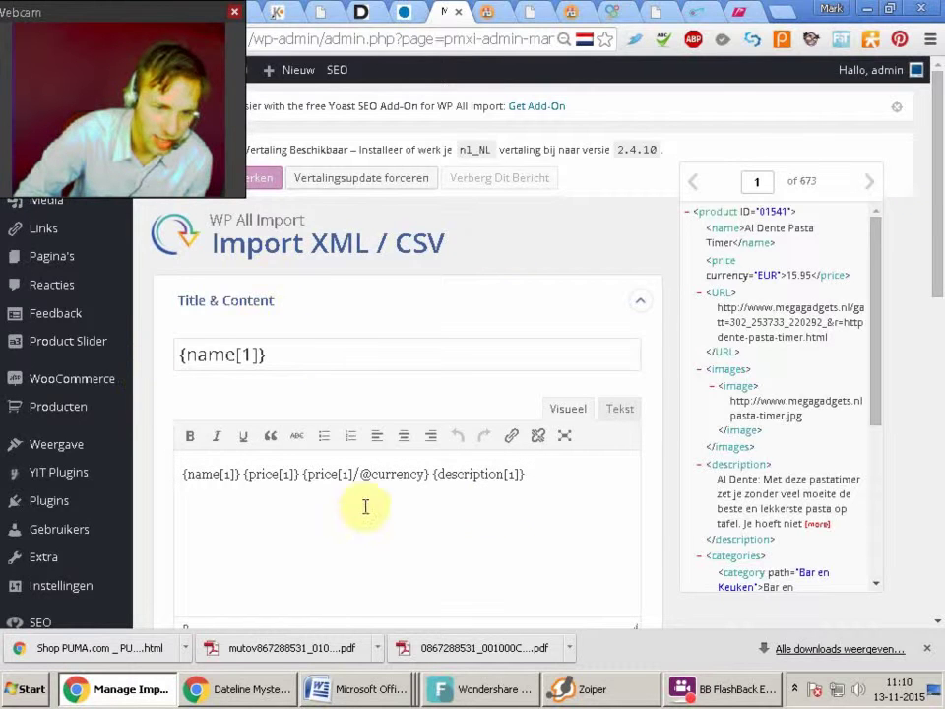
scroll(933, 268, "down", 3)
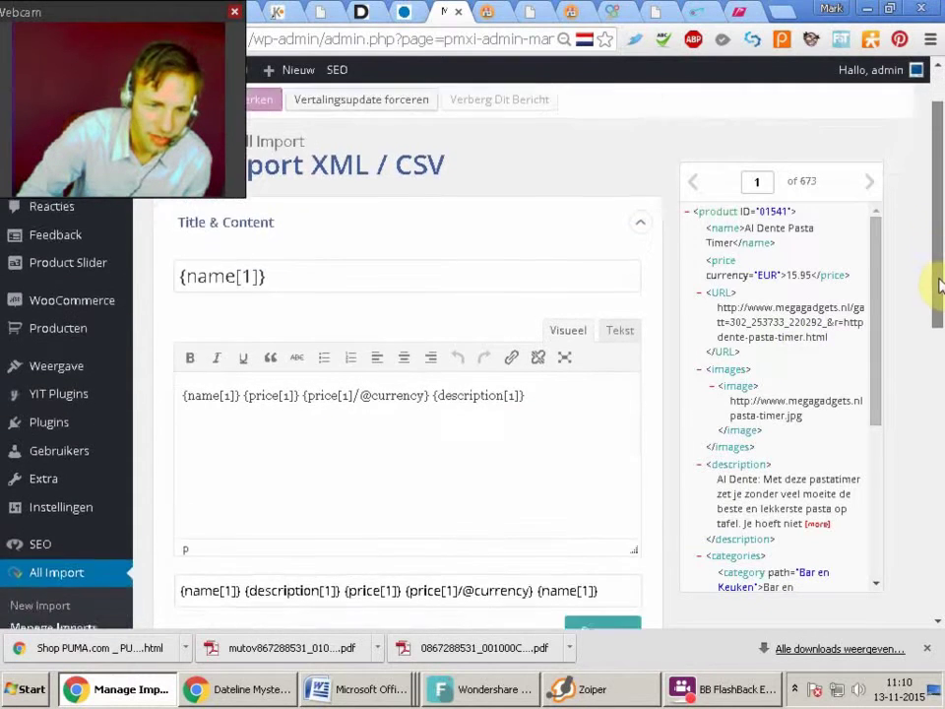
left_click_drag(932, 361, 912, 490)
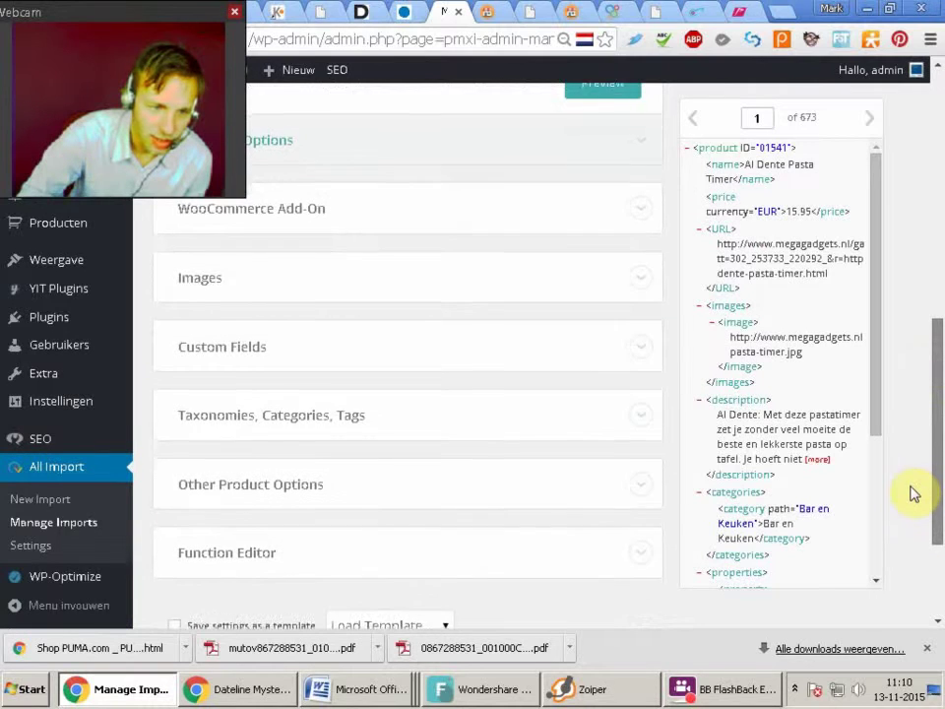
left_click(352, 361)
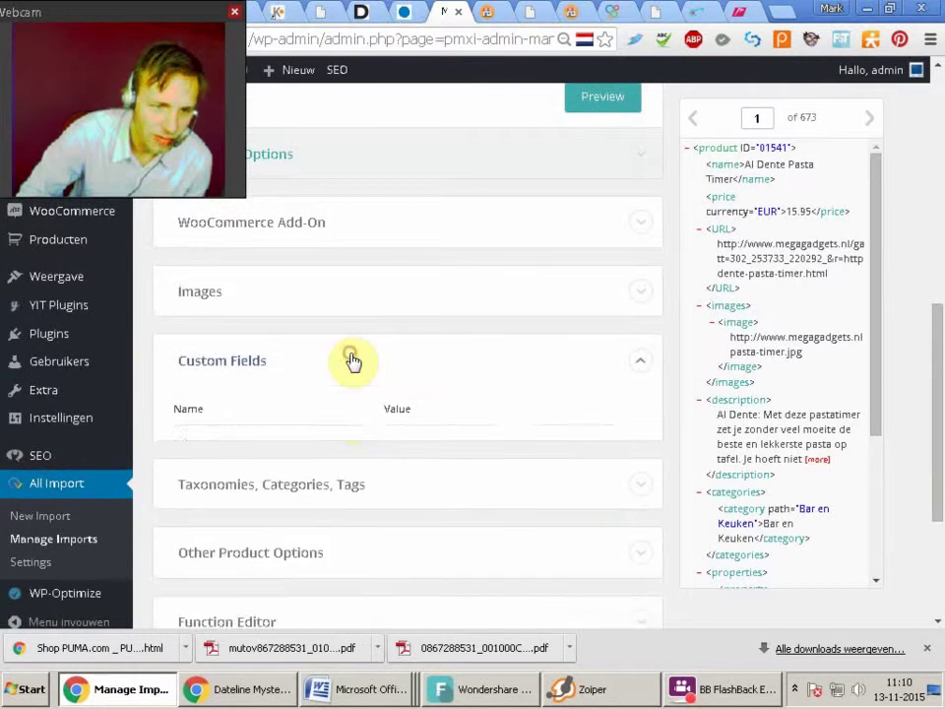
scroll(939, 399, "down", 2)
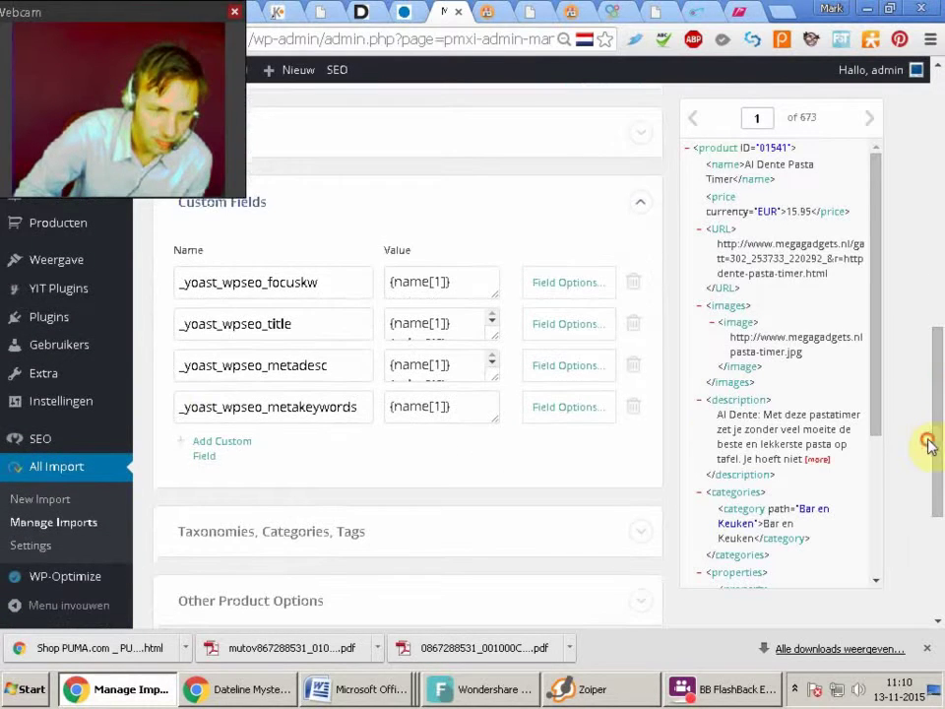
Copy the _yoast_wpseo_metakeywords field name and return to the New Import page
left_click_drag(179, 407, 380, 413)
key("ctrl+c")
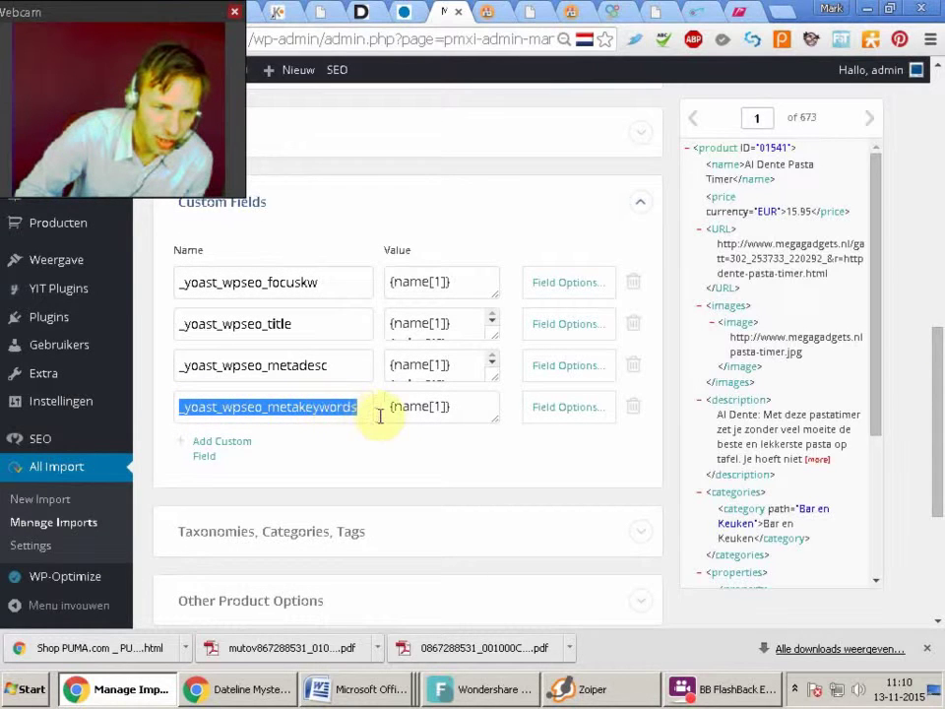
right_click(345, 411)
left_click(440, 127)
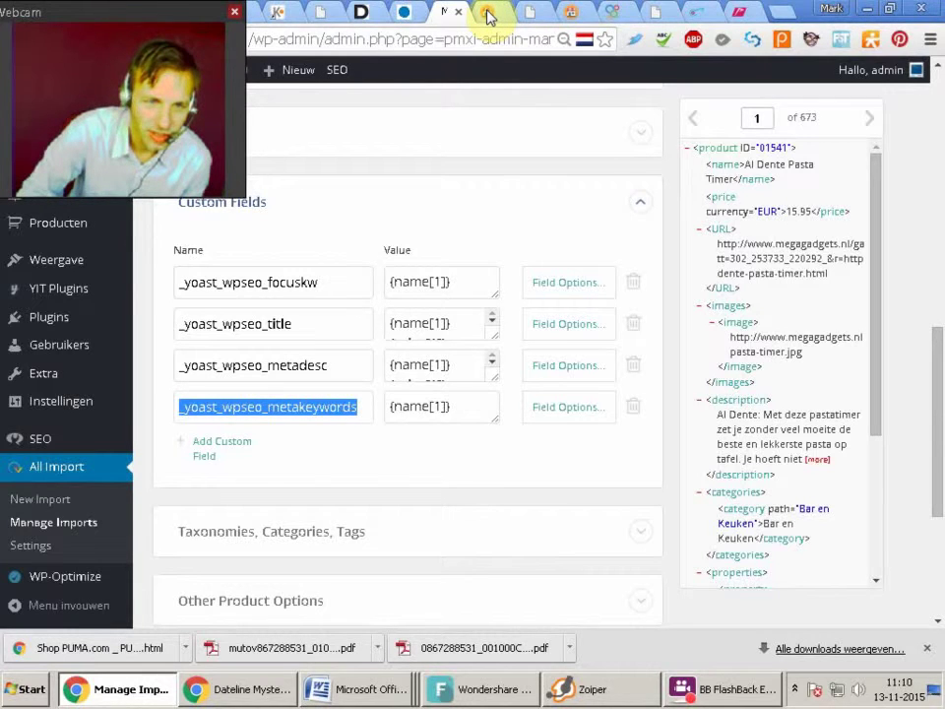
left_click(487, 14)
left_click(532, 15)
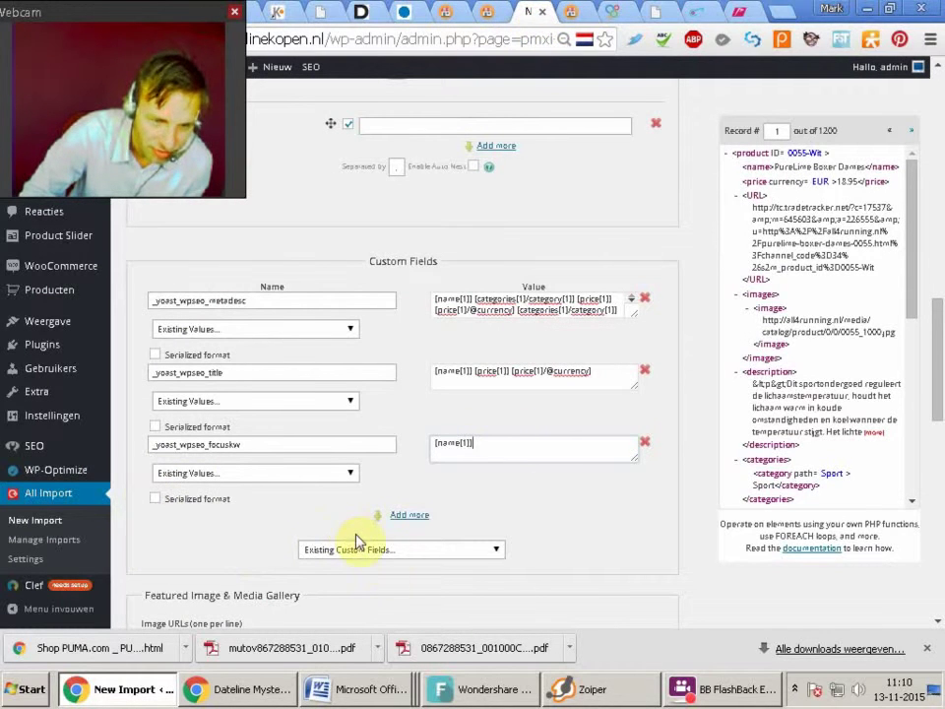
Add a new custom field row named _yoast_wpseo_metakeywords
left_click(399, 551)
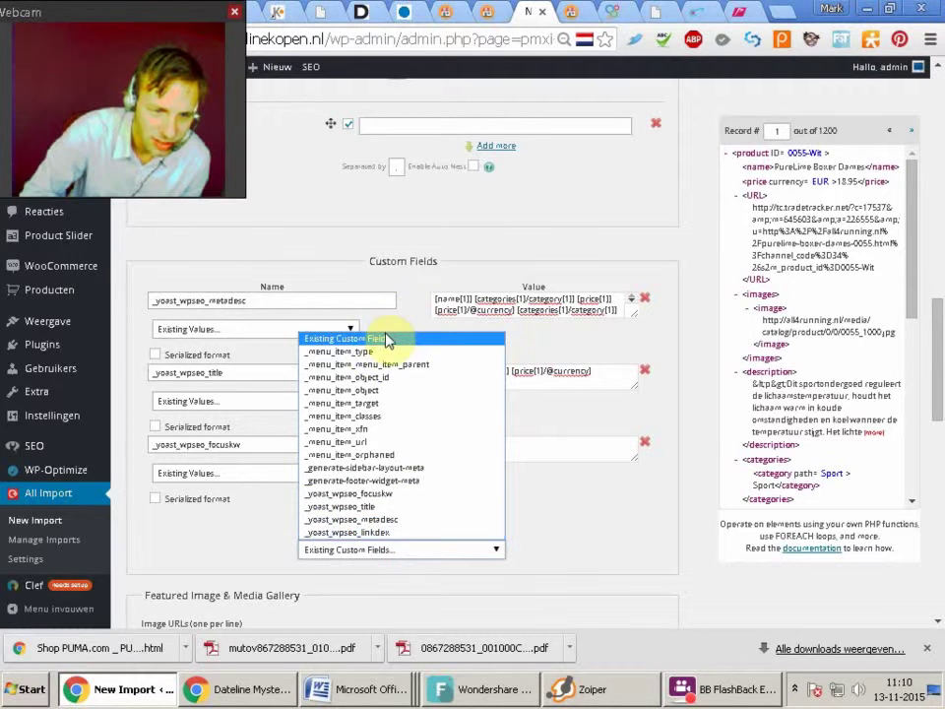
left_click(386, 339)
left_click(428, 527)
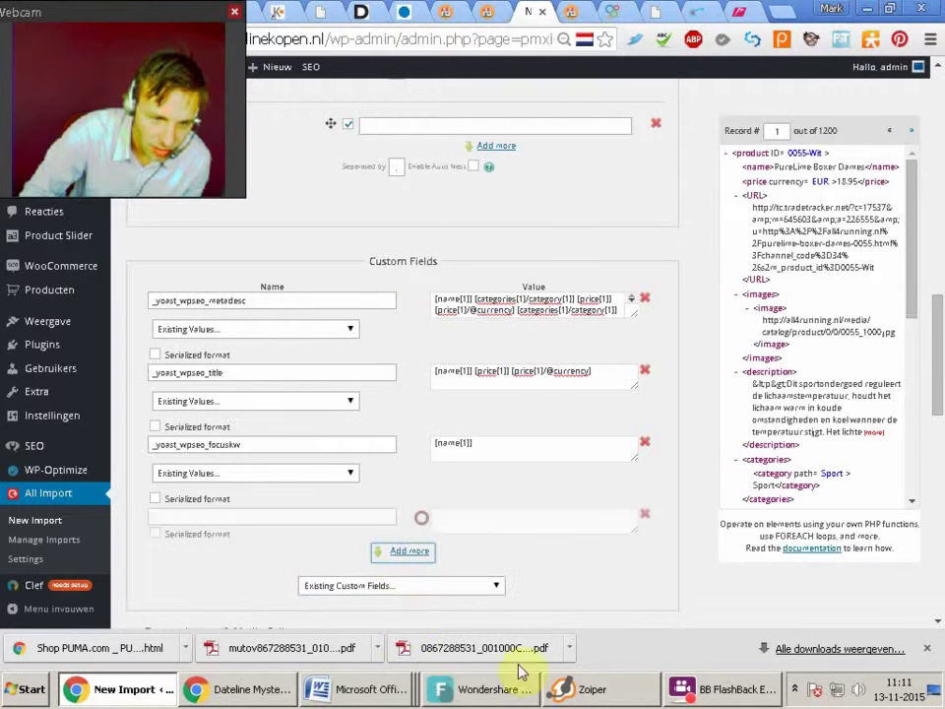
left_click(194, 516)
right_click(196, 516)
left_click(301, 361)
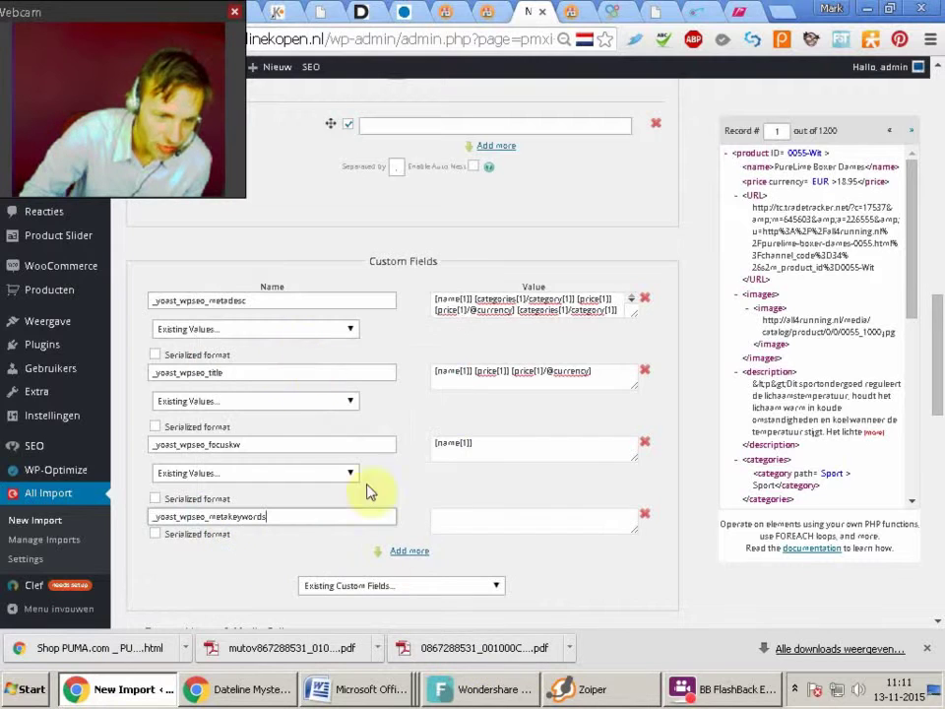
Start the metakeywords value with [name[1]] copied from focuskw, followed by a comma
left_click(497, 520)
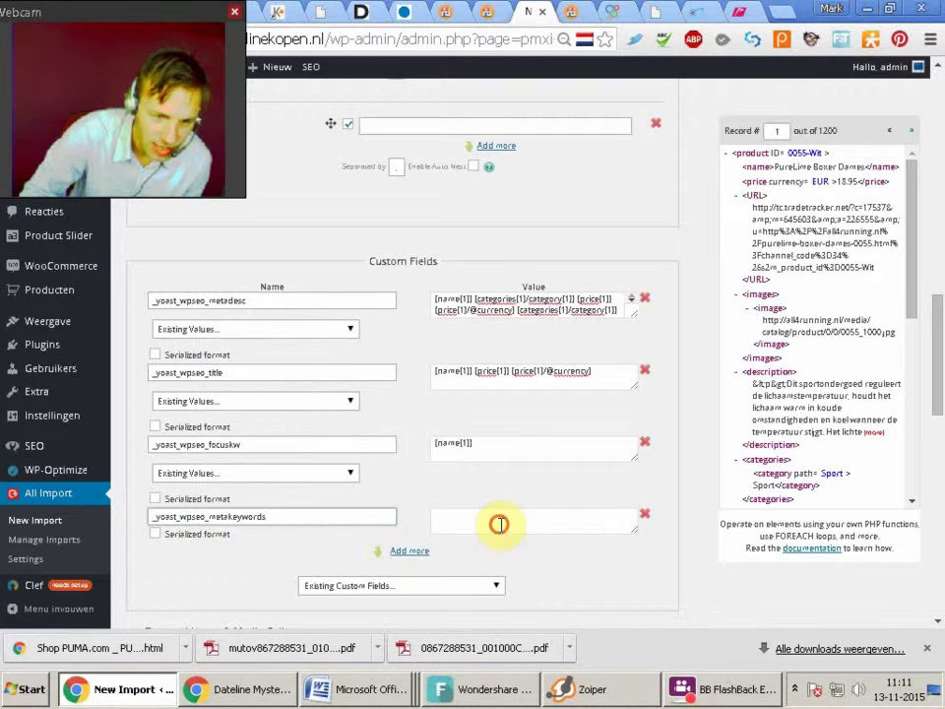
triple_click(485, 445)
key("ctrl+c")
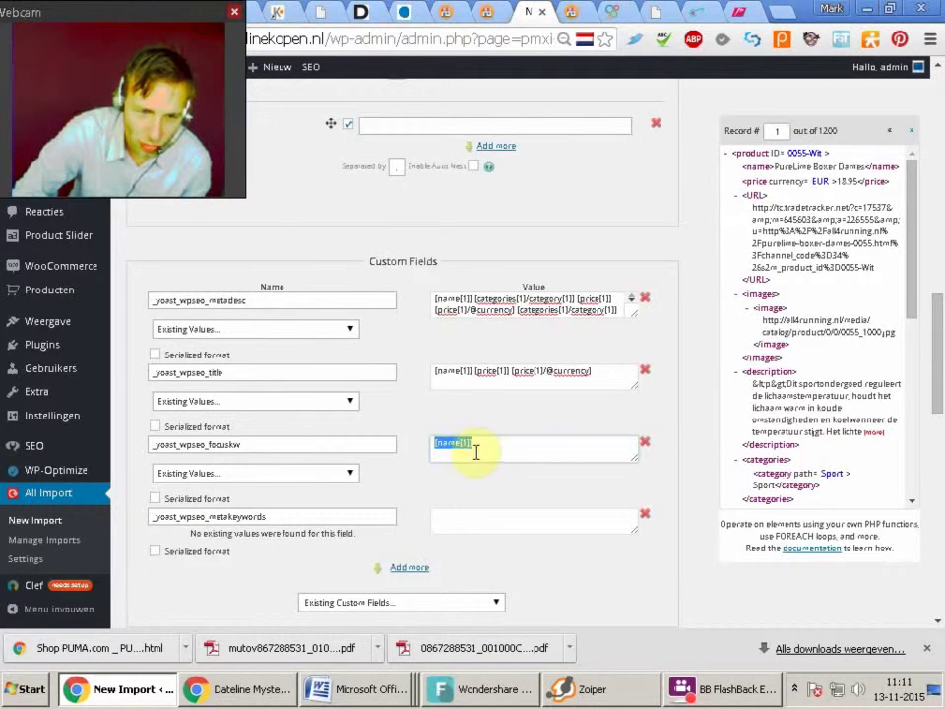
right_click(484, 449)
left_click(540, 153)
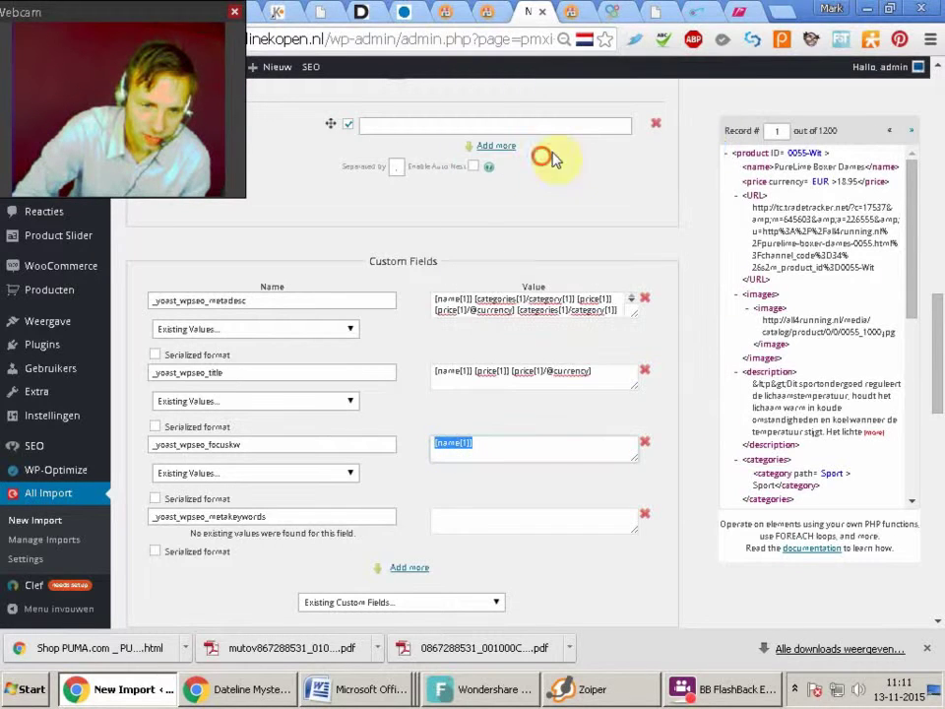
left_click(466, 524)
right_click(467, 524)
left_click(571, 370)
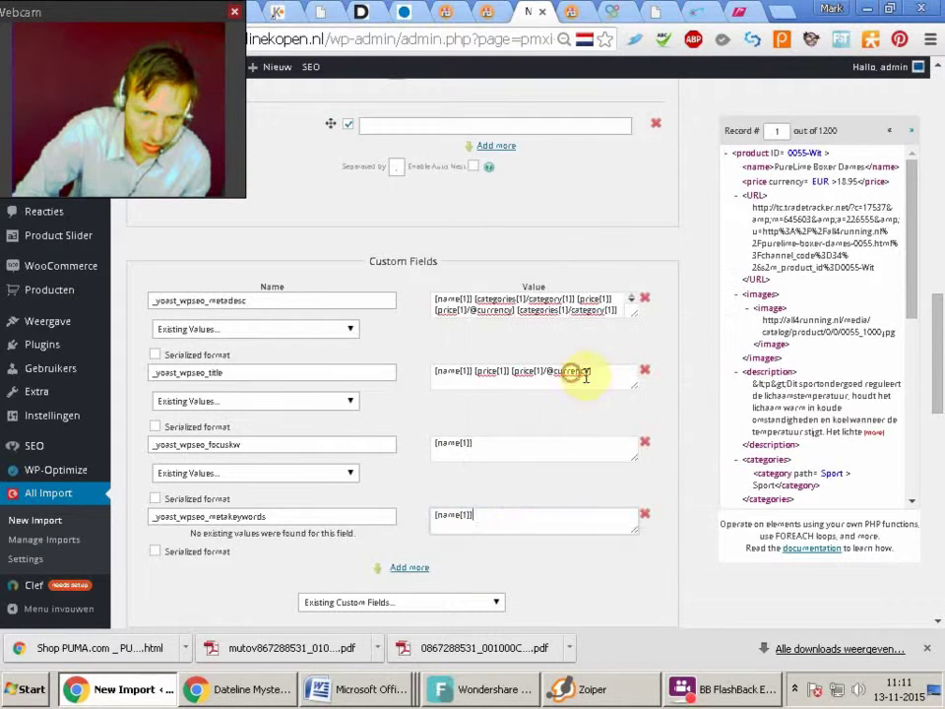
type(",")
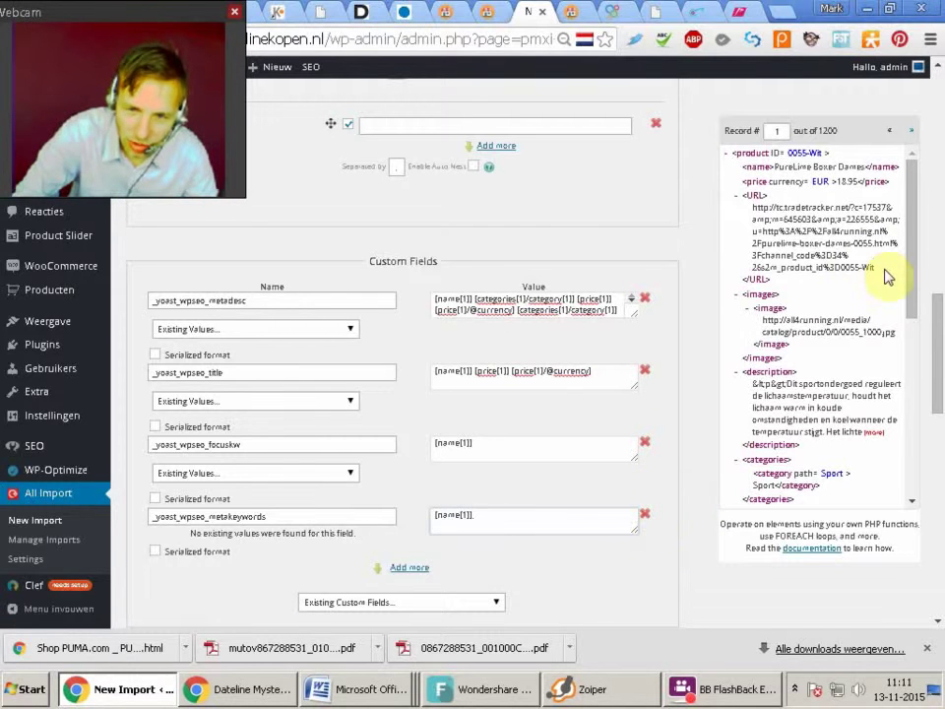
Append two [categories[1]/category[1]] tags and the categoryPath property [properties[1]/property[4]] to the value
left_click(913, 299)
scroll(919, 283, "down", 1)
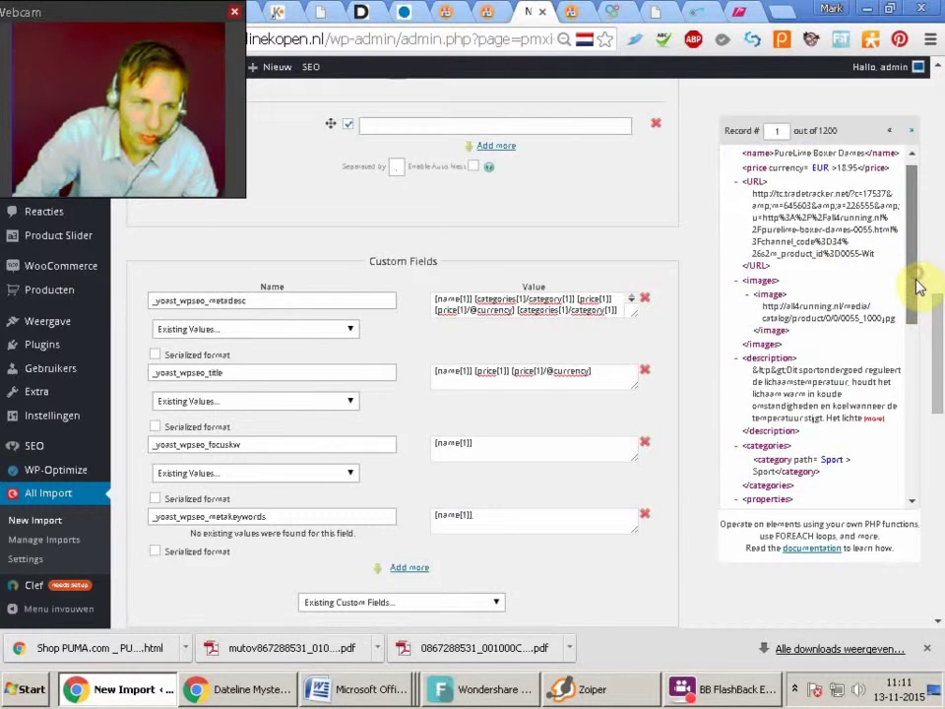
left_click(543, 513)
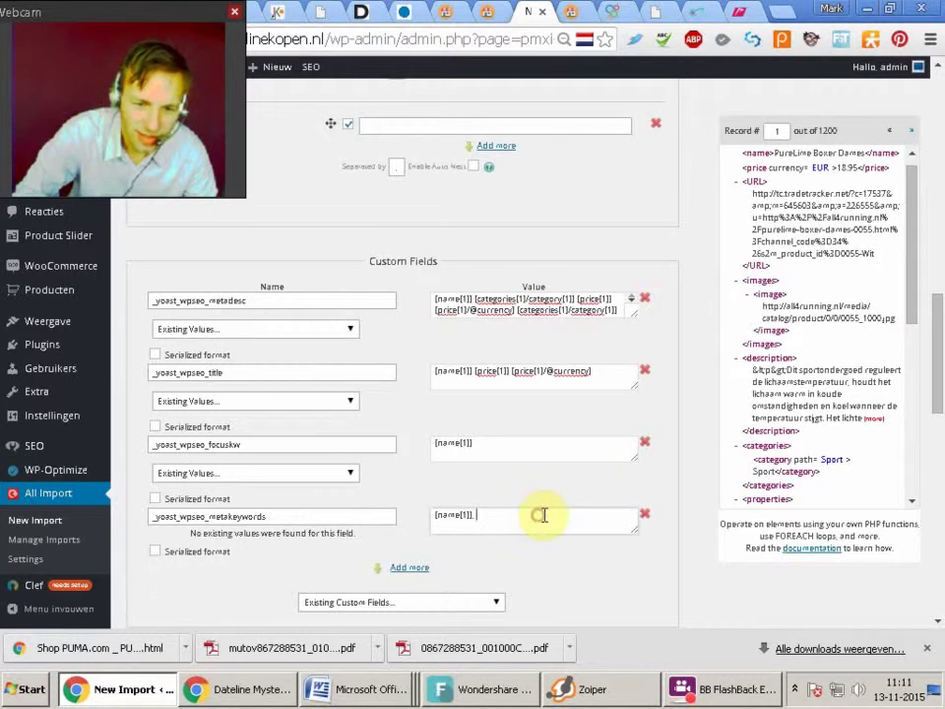
left_click_drag(915, 289, 922, 316)
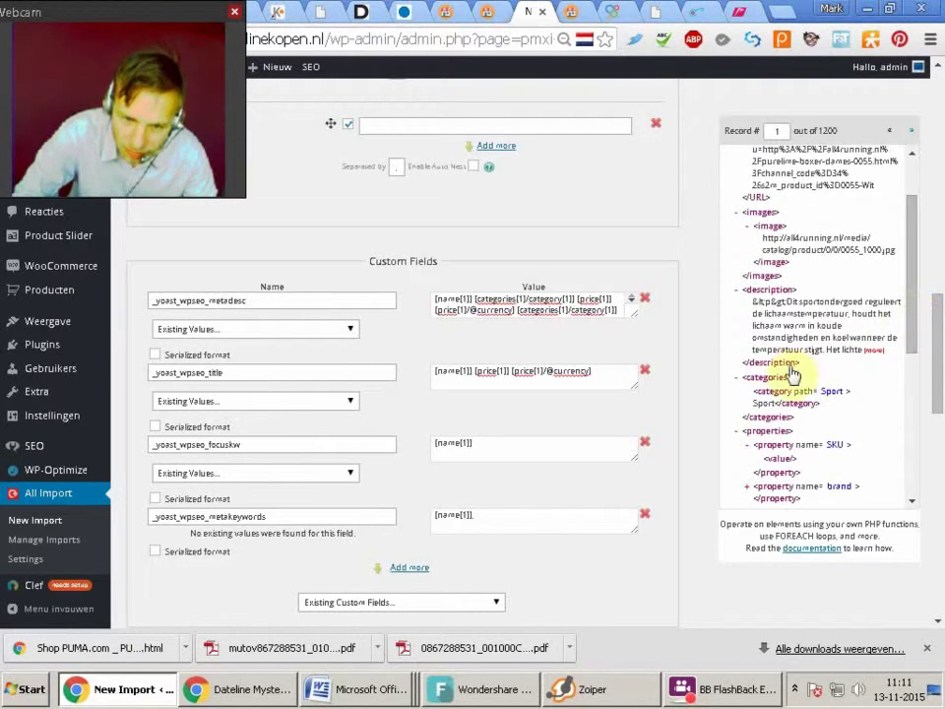
left_click_drag(771, 399, 509, 521)
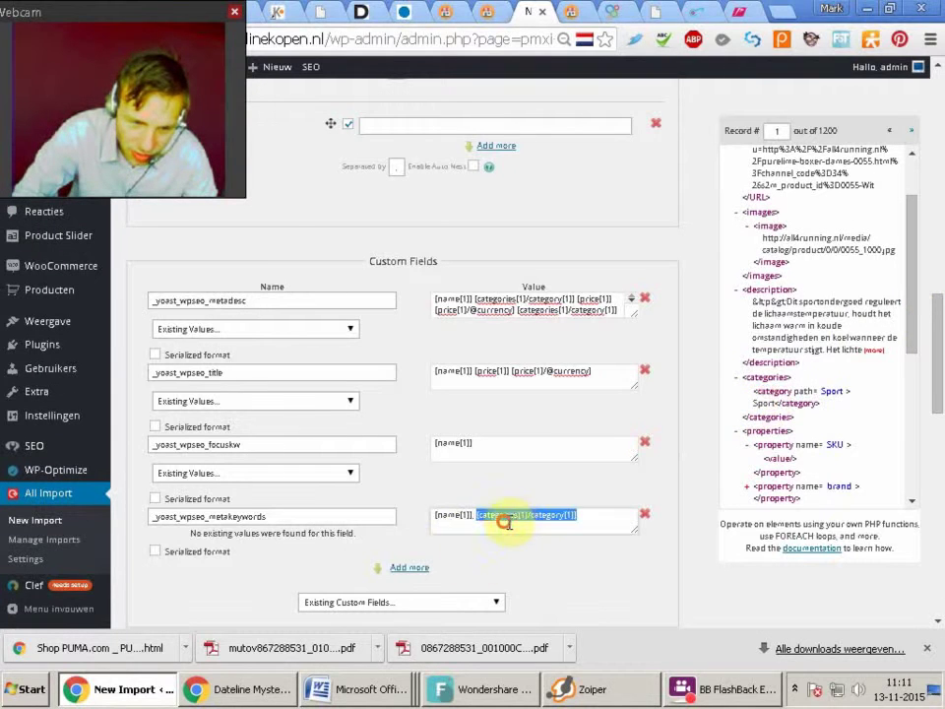
left_click(584, 512)
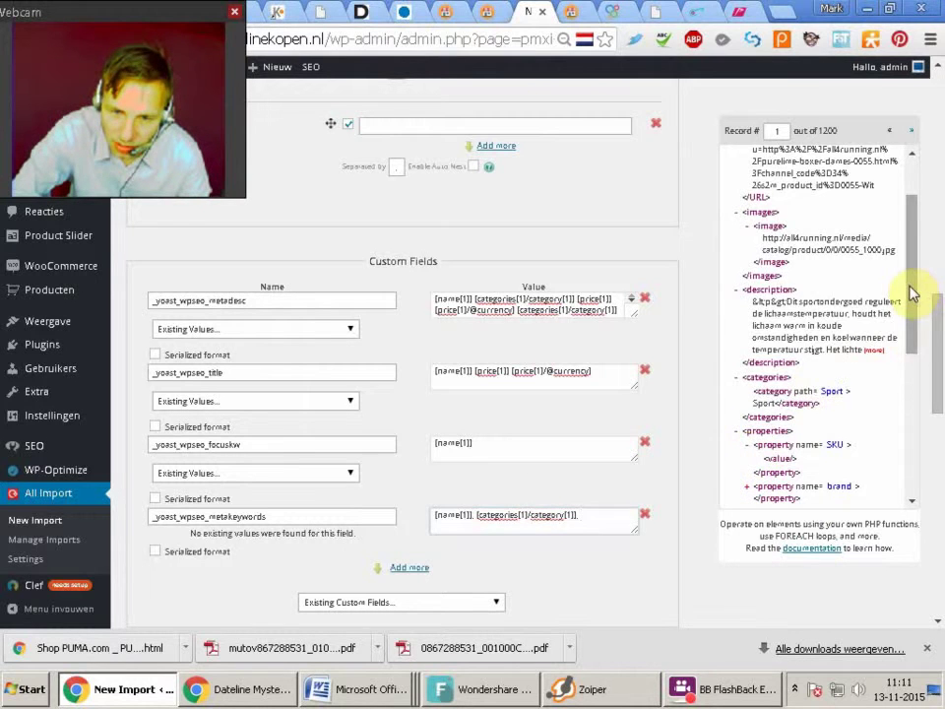
left_click_drag(911, 292, 907, 334)
left_click_drag(764, 397, 606, 525)
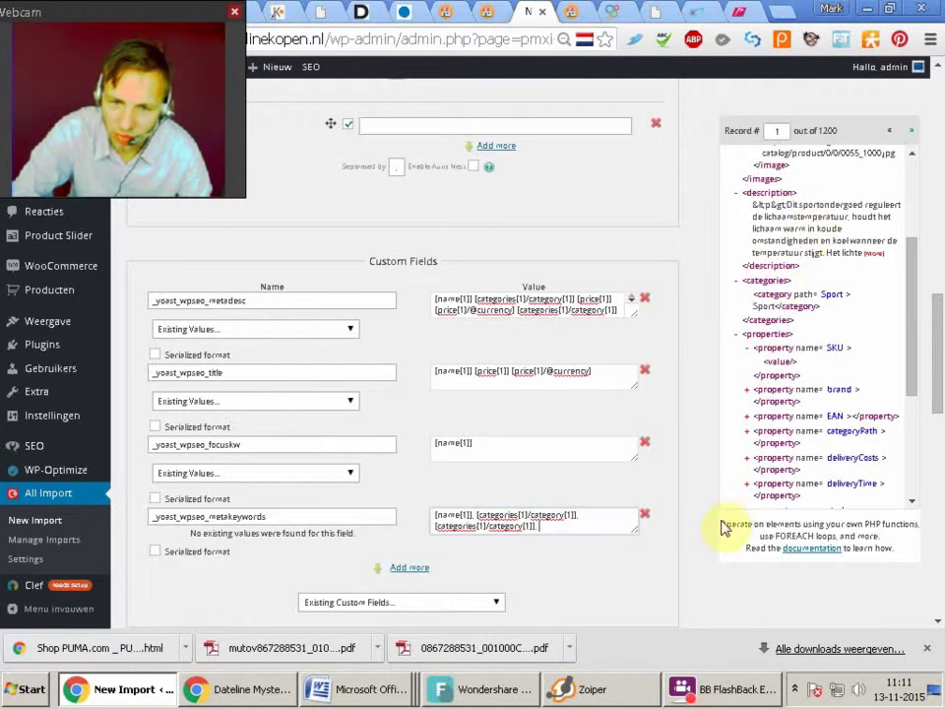
left_click_drag(773, 434, 639, 529)
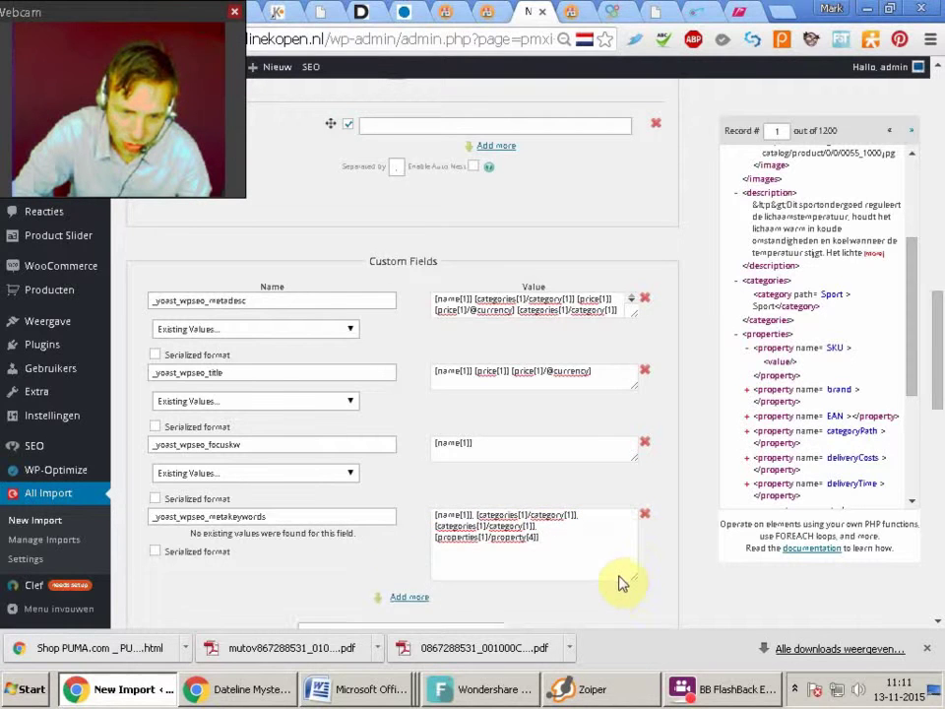
Append the subcategories and subsubcategories properties (8 and 9) to the meta keywords value
left_click(555, 529)
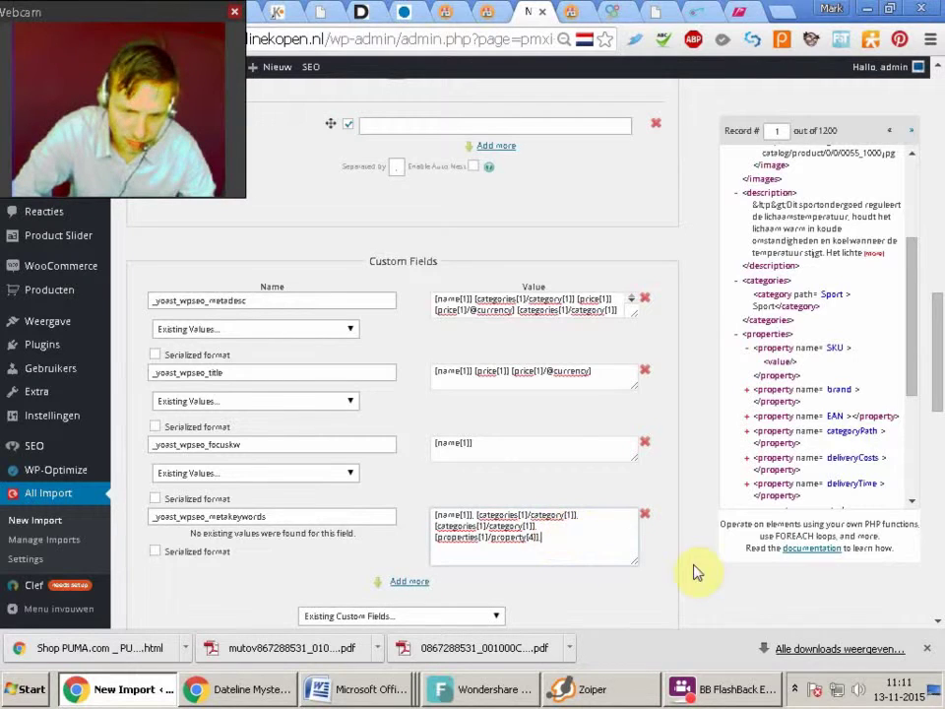
left_click_drag(914, 365, 892, 414)
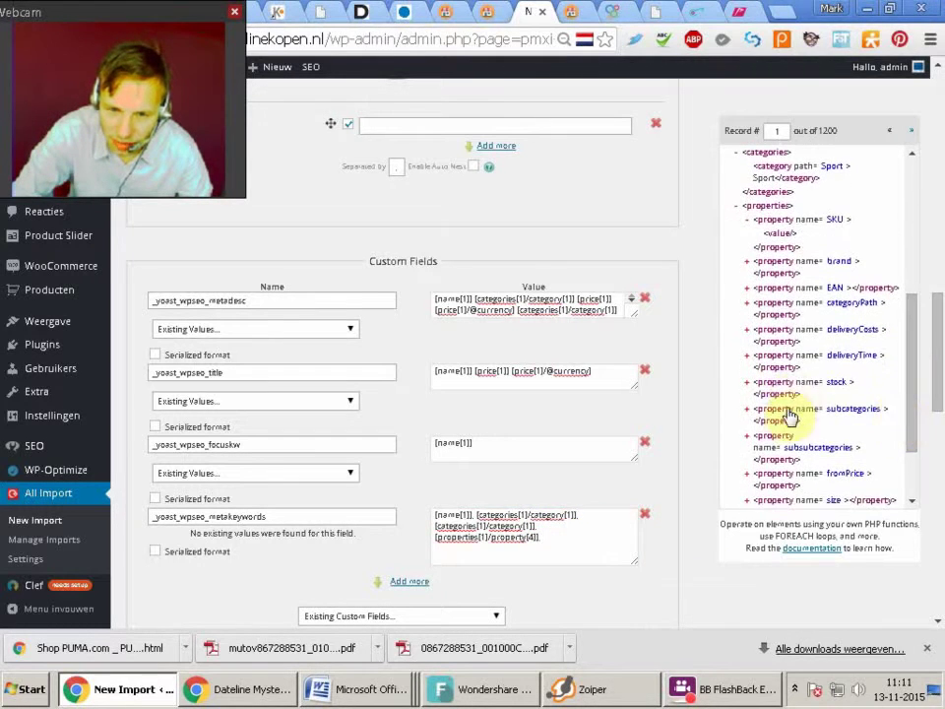
left_click_drag(781, 419, 567, 545)
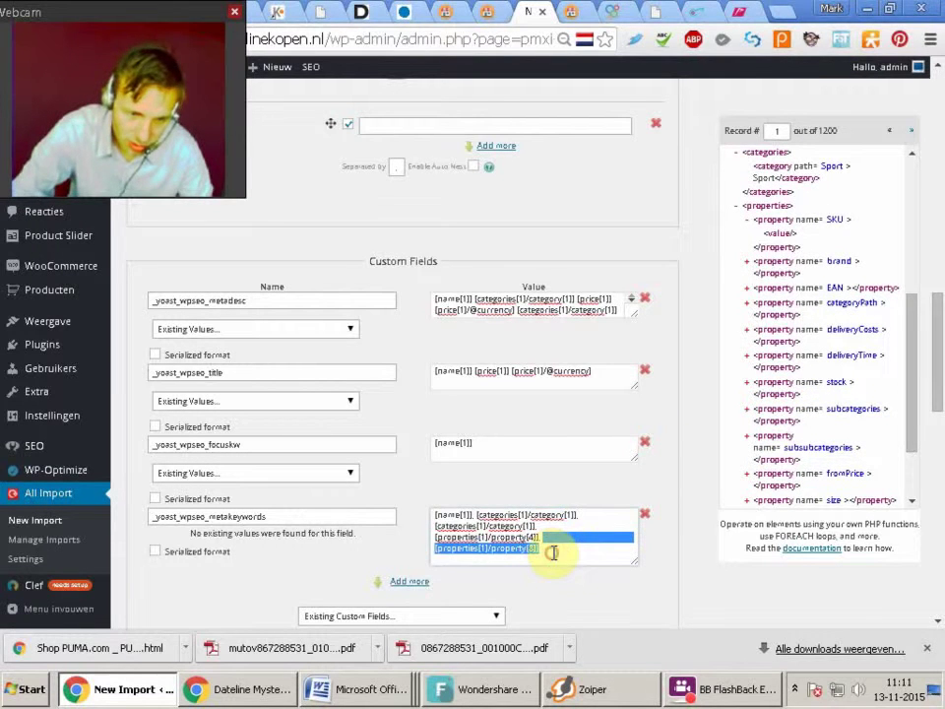
key("ctrl+a")
left_click(554, 548)
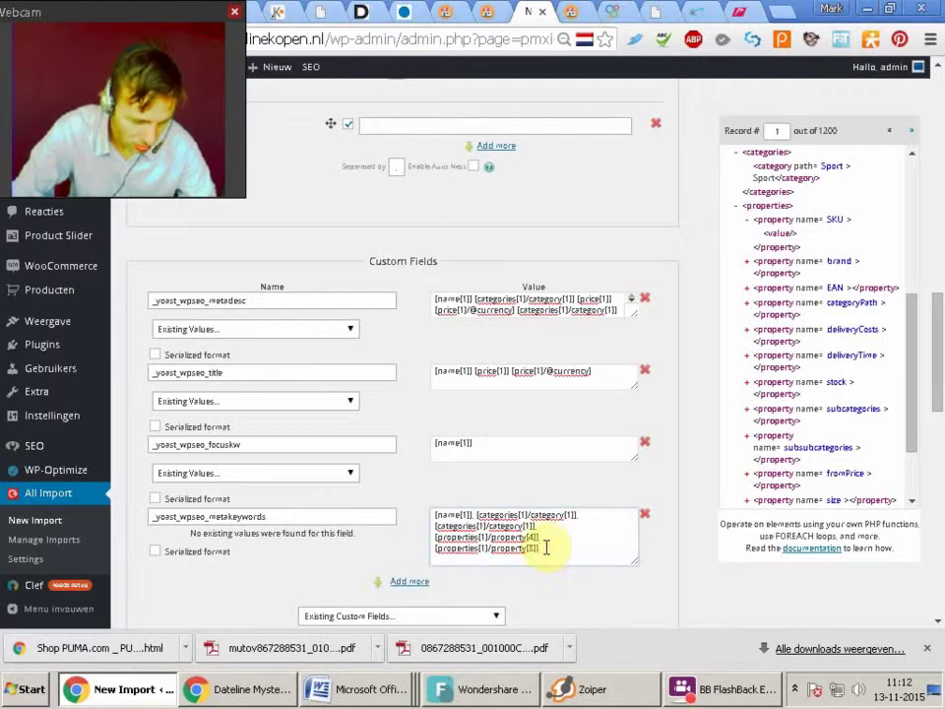
left_click(911, 399)
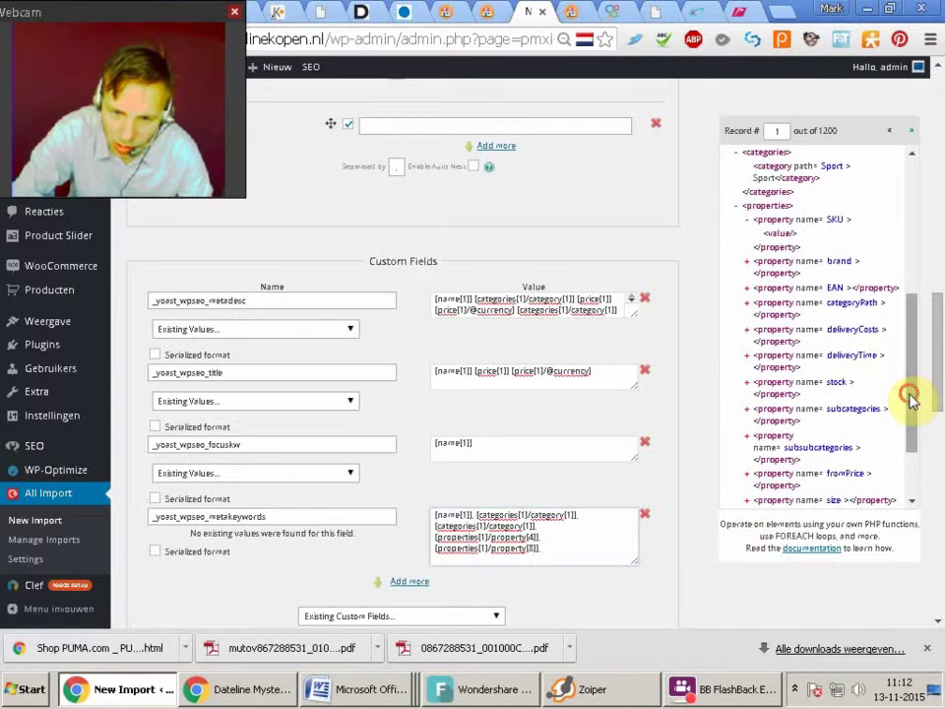
left_click_drag(910, 399, 901, 450)
left_click_drag(772, 354, 574, 545)
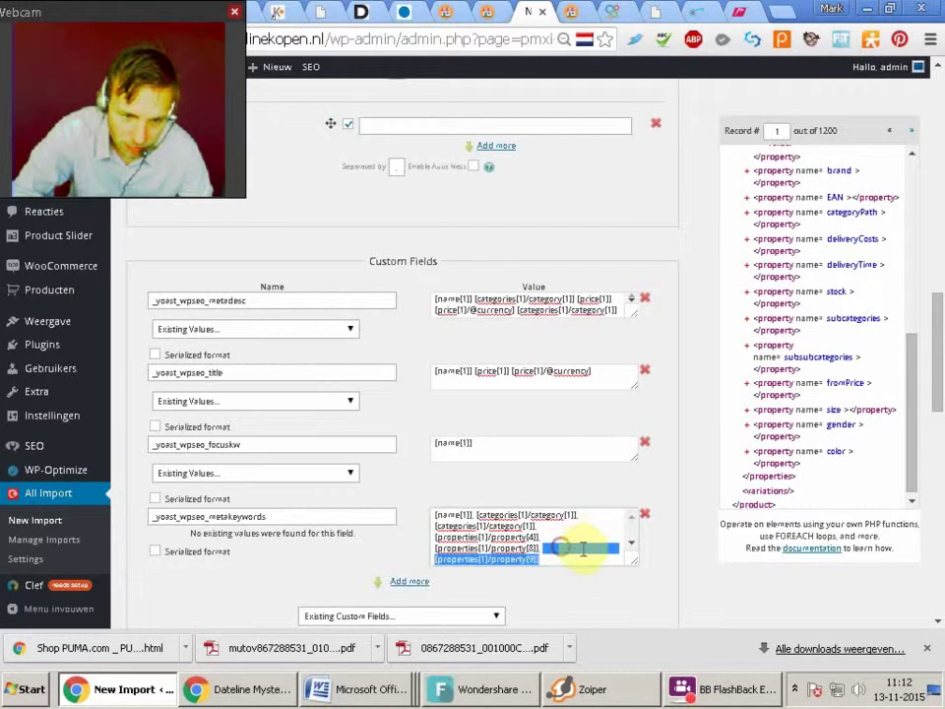
left_click(560, 561)
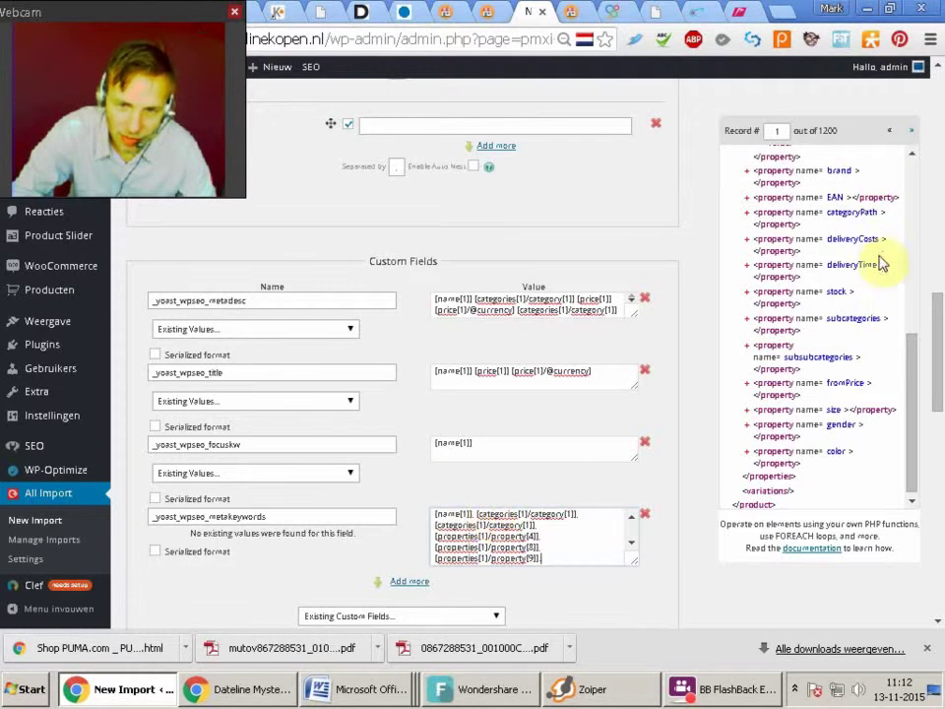
Add the gender property and color property [properties[1]/property[13]], each followed by a comma
left_click_drag(916, 386, 931, 193)
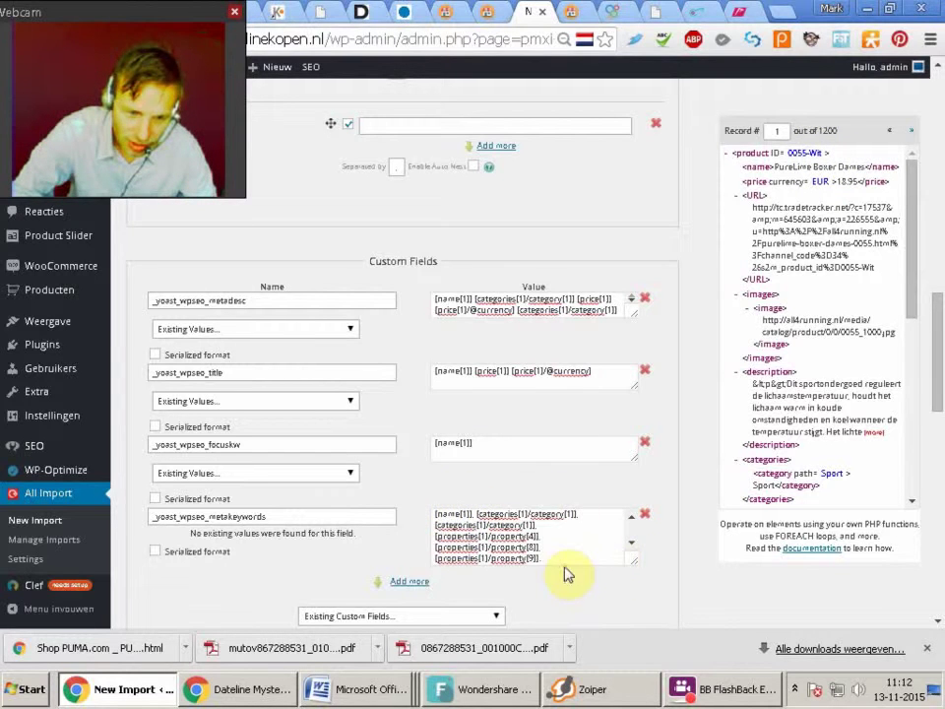
left_click_drag(935, 340, 936, 346)
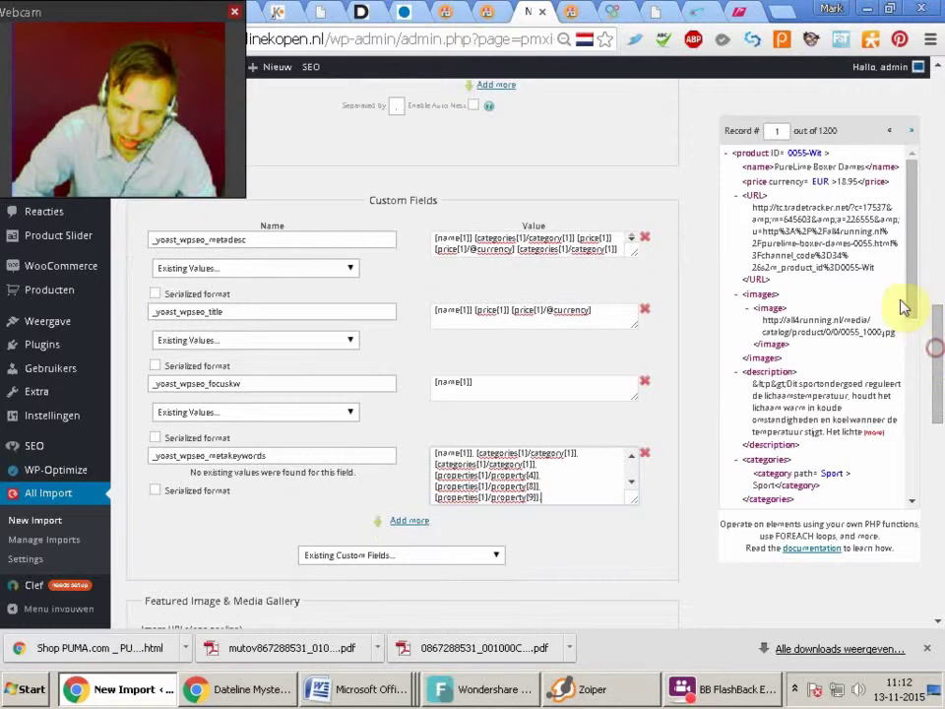
scroll(903, 363, "down", 5)
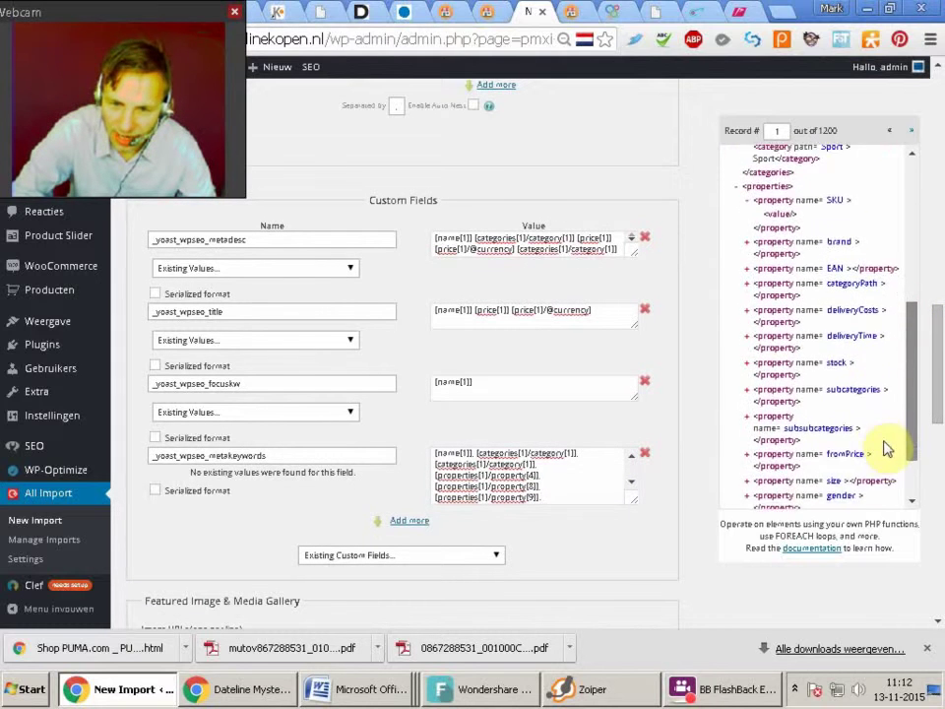
scroll(883, 449, "down", 4)
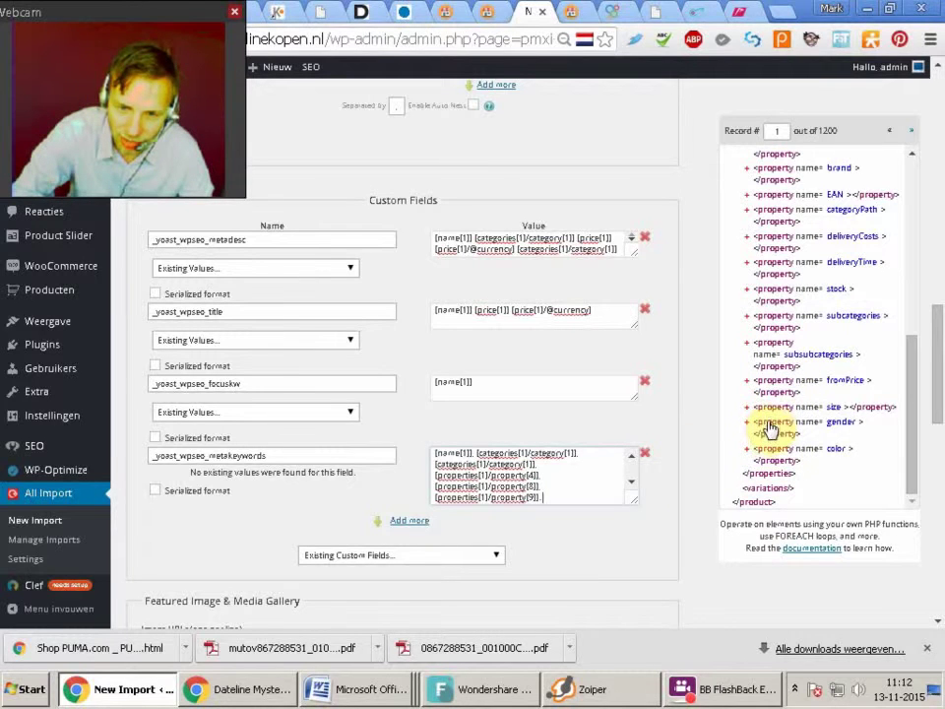
left_click_drag(611, 500, 631, 561)
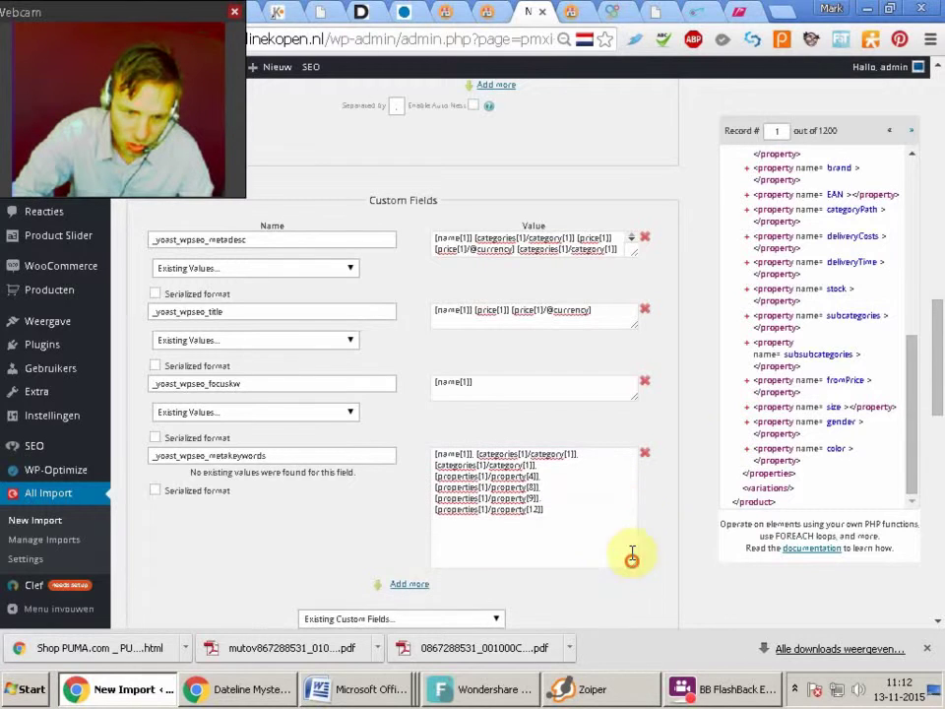
left_click(592, 502)
type(",")
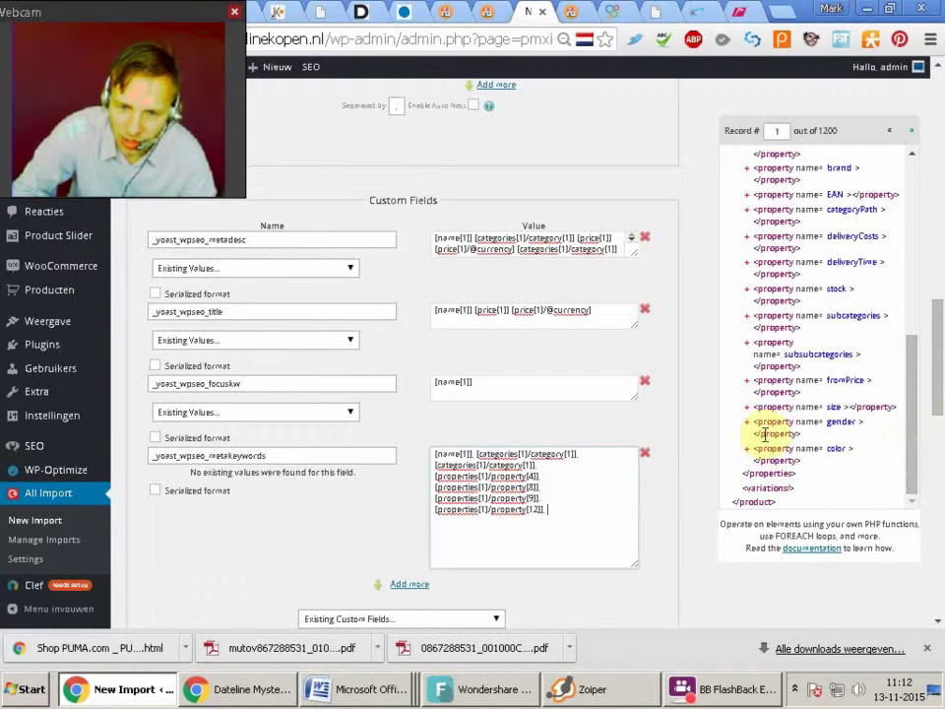
left_click_drag(775, 455, 597, 513)
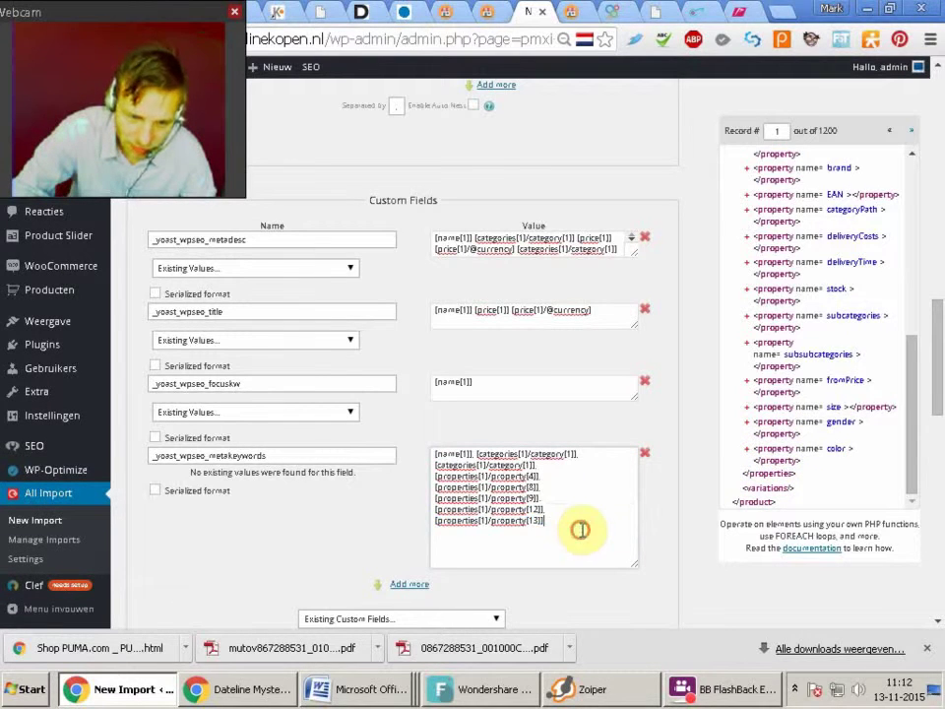
type(",")
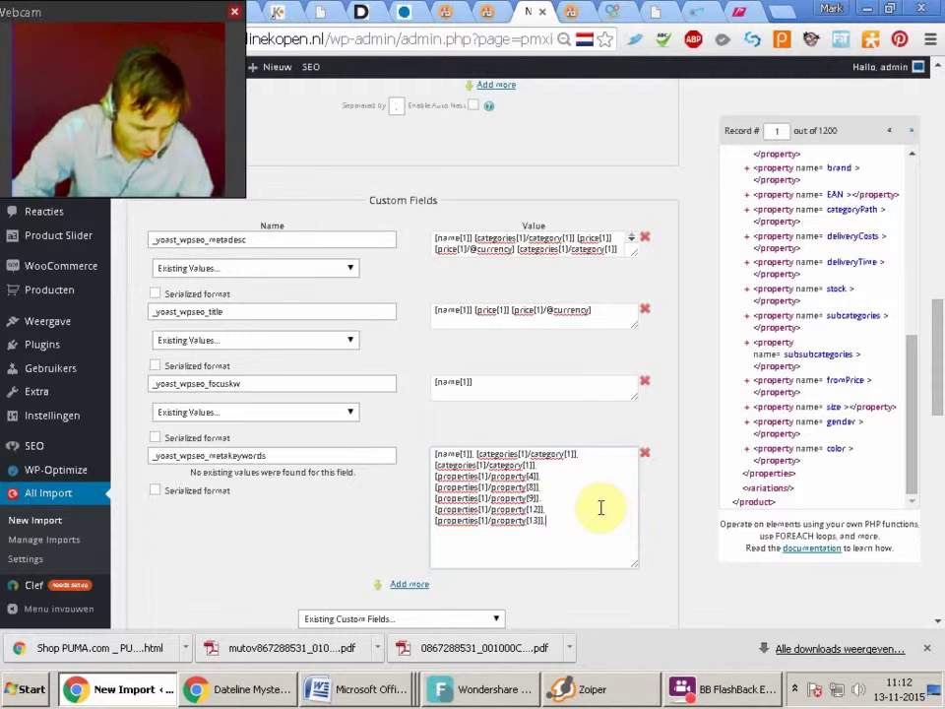
left_click_drag(939, 396, 937, 453)
Map the feed's <images> and nested <image> elements into the Image URLs field
left_click(491, 451)
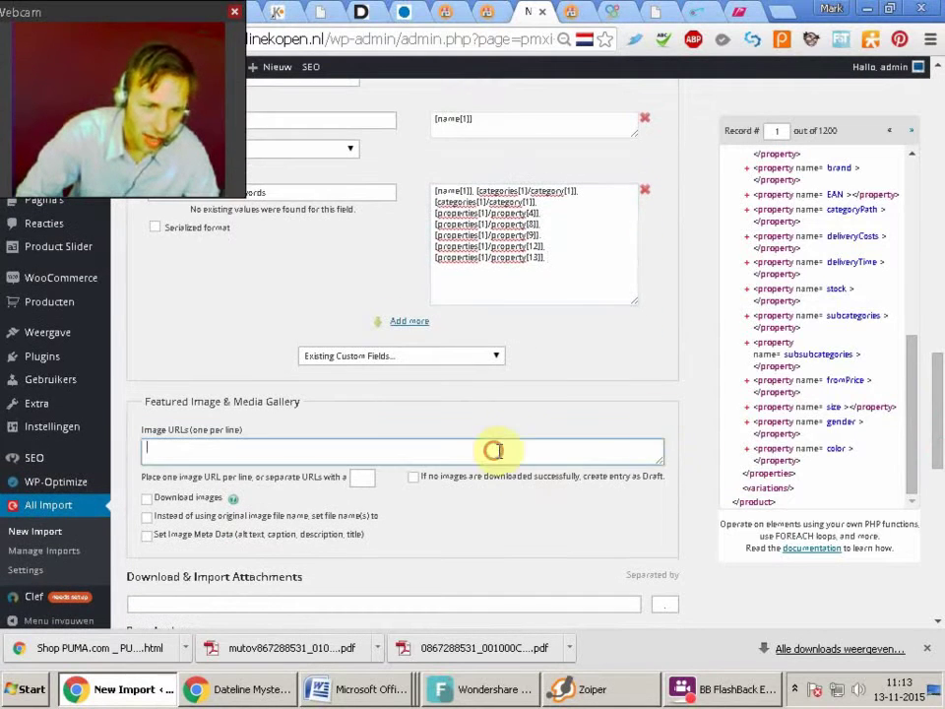
left_click(908, 401)
mouse_move(906, 287)
left_mouse_down()
mouse_move(912, 194)
mouse_move(916, 327)
mouse_move(922, 277)
left_mouse_up()
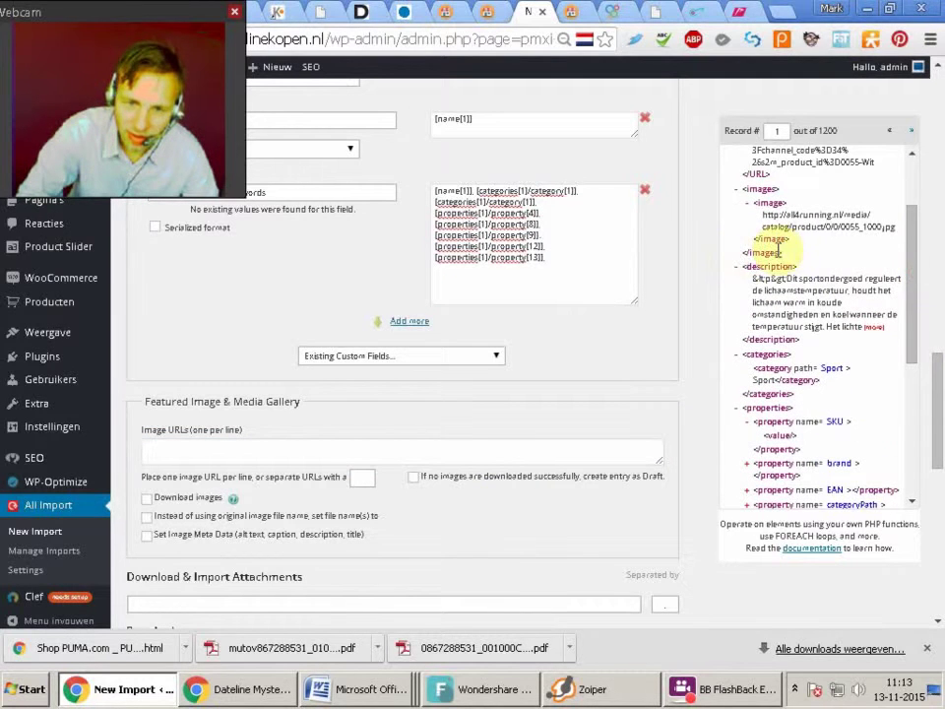
left_click_drag(756, 199, 362, 452)
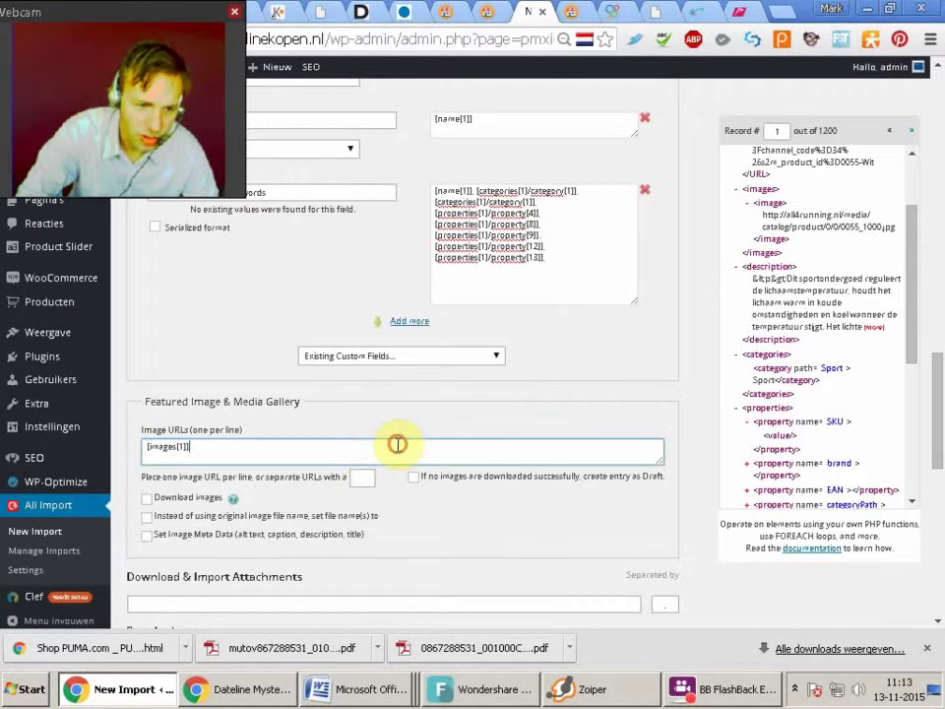
left_click_drag(765, 239, 374, 449)
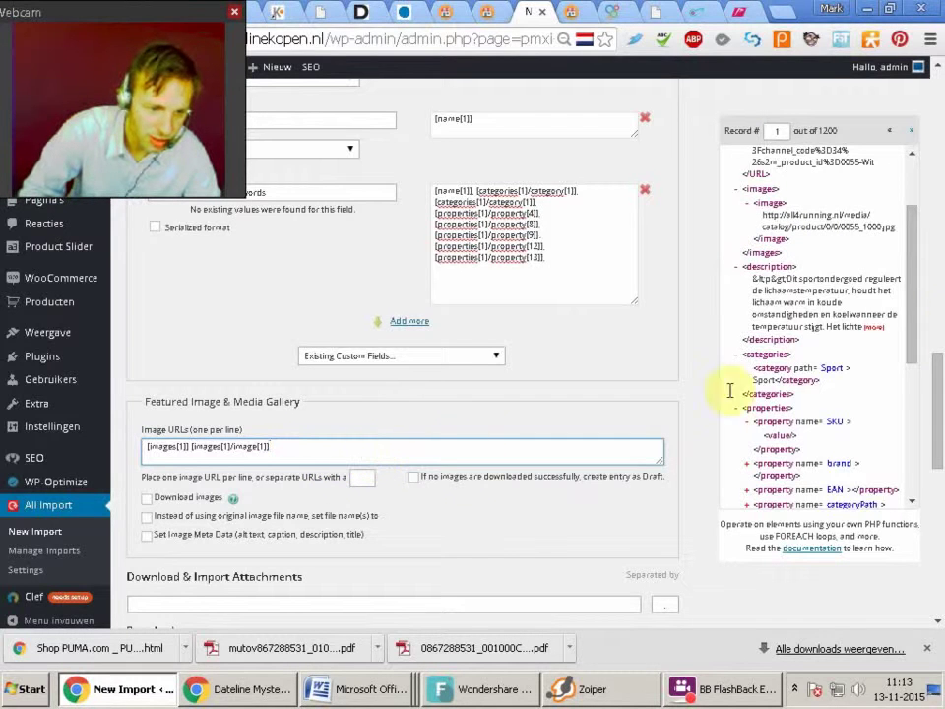
left_click_drag(937, 386, 937, 415)
Enable Download images and set Post Author to a suggested existing site user
left_click(146, 366)
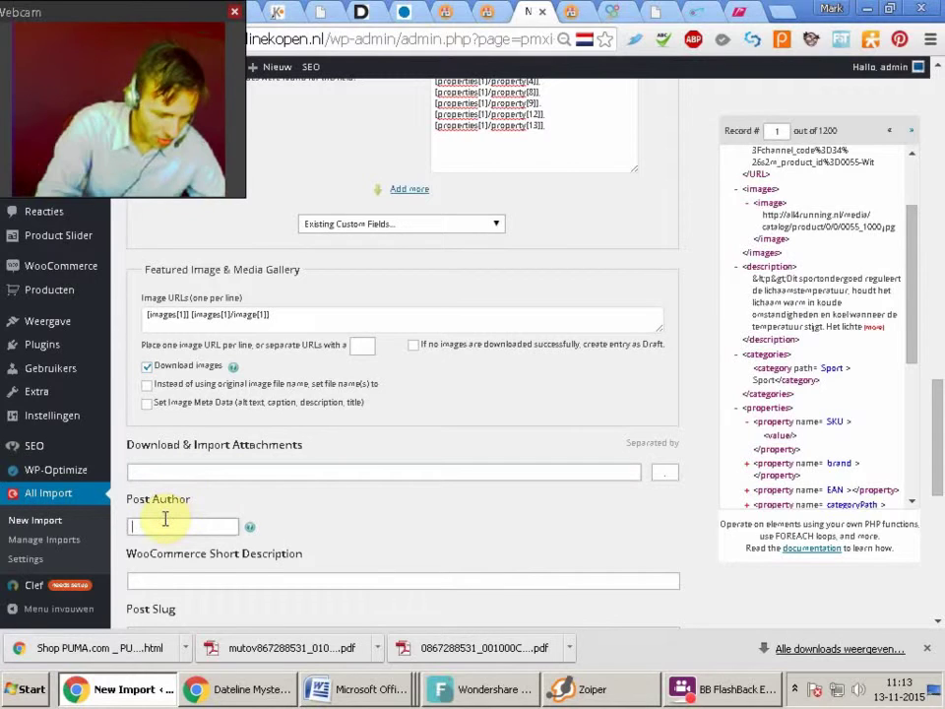
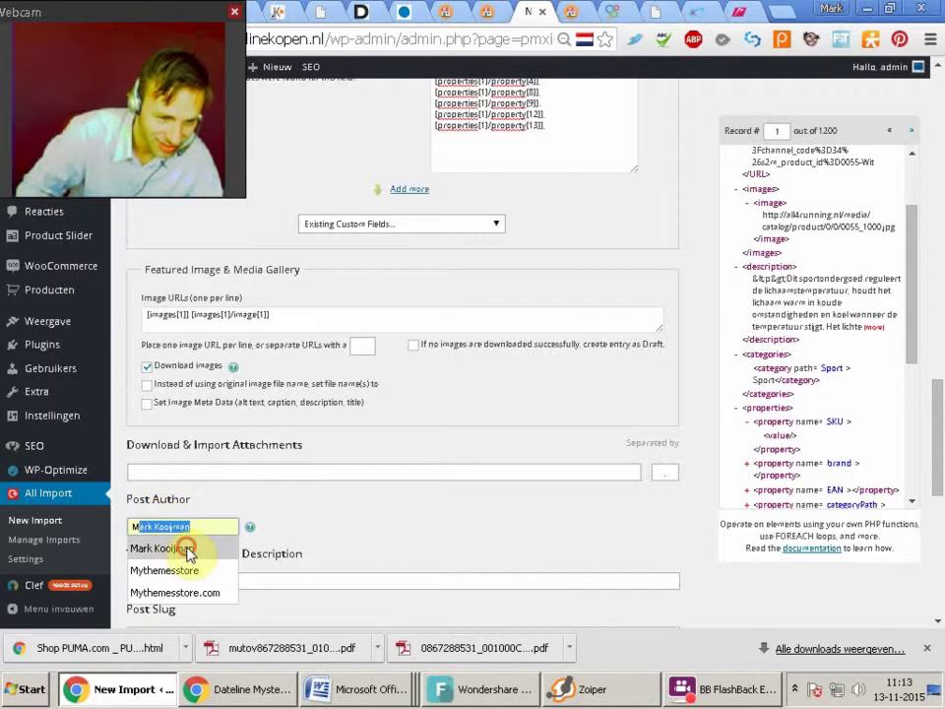
left_click(185, 549)
left_click(216, 474)
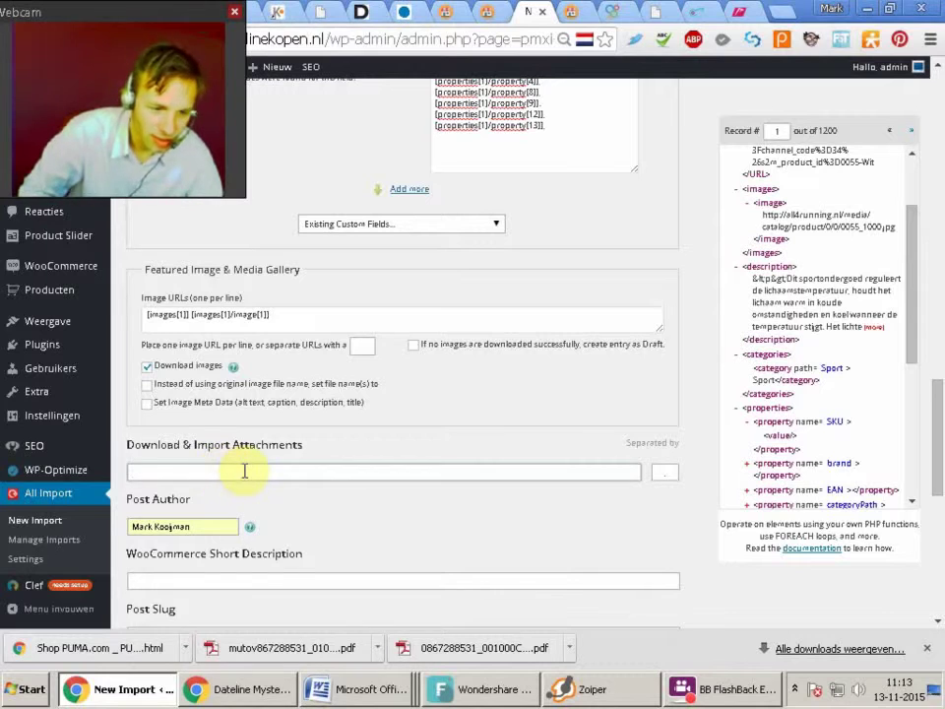
left_click_drag(931, 413, 901, 440)
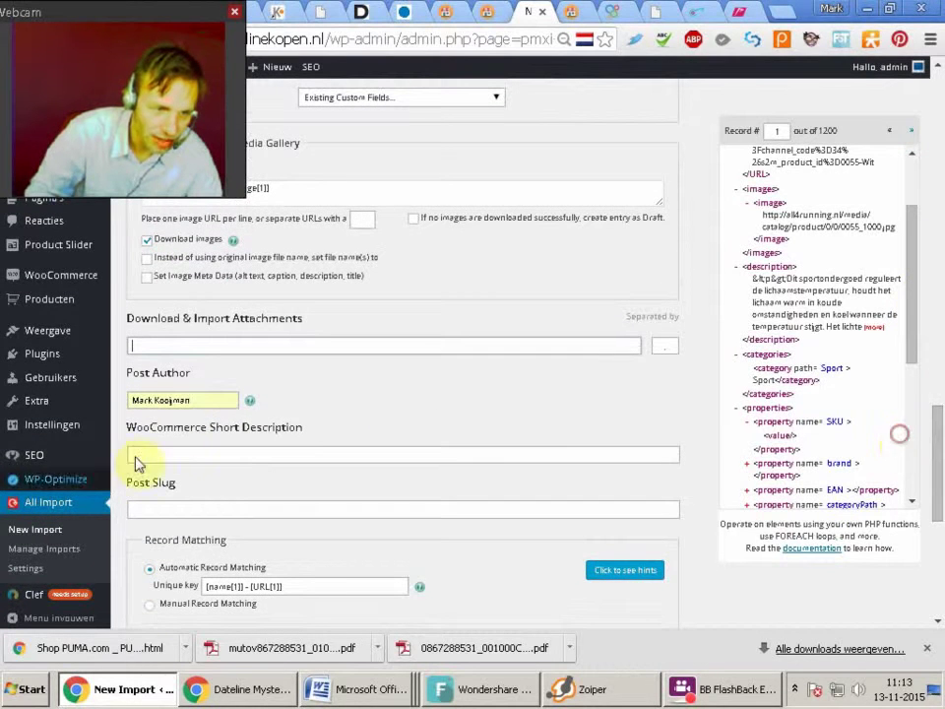
Turn on image meta data and set the image title to name, price and currency
left_click(147, 278)
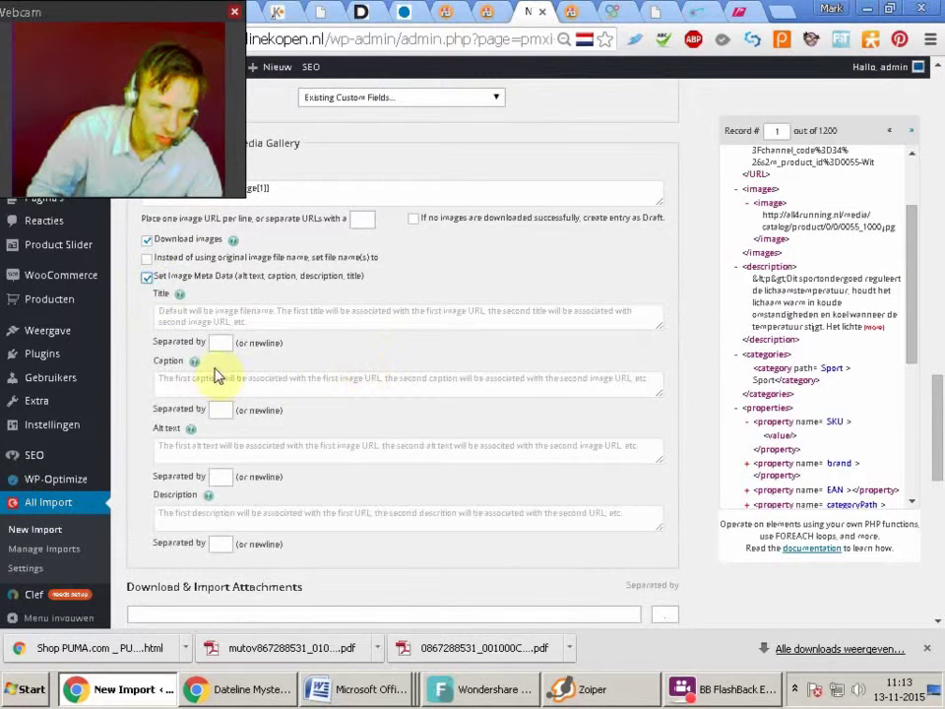
left_click(211, 316)
left_click_drag(912, 266, 901, 173)
left_click_drag(742, 175, 222, 313)
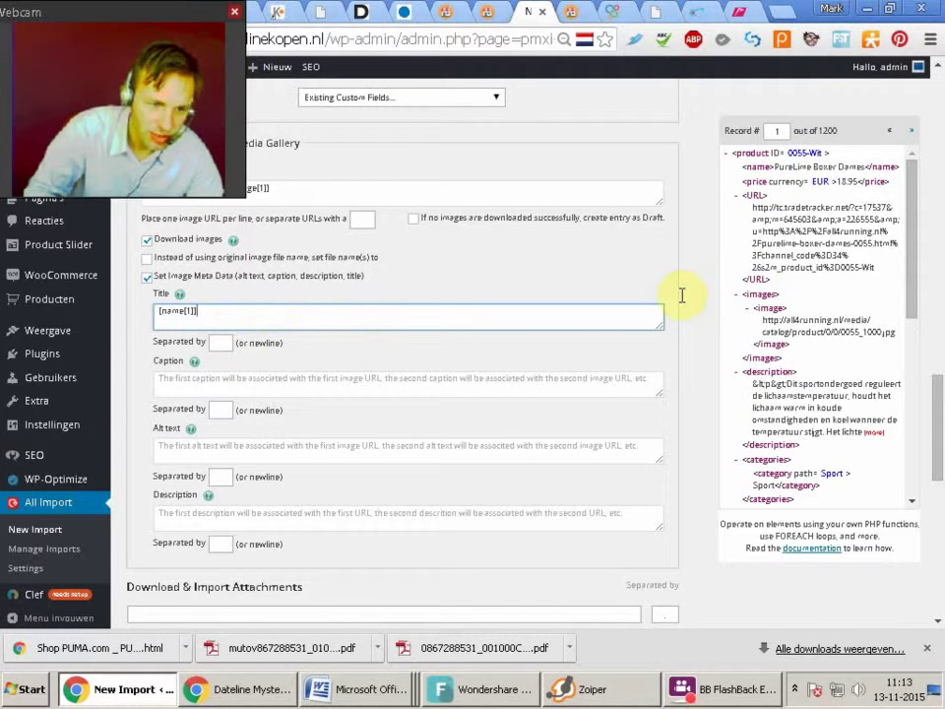
left_click_drag(793, 190, 205, 398)
left_click_drag(226, 312, 229, 315)
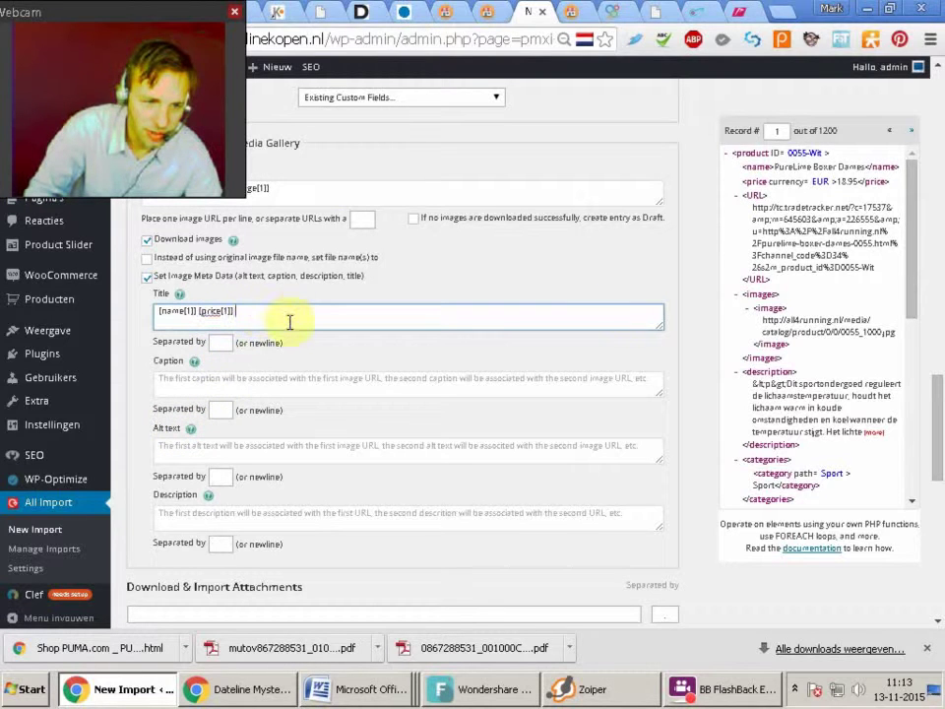
left_click_drag(783, 187, 258, 317)
Fill the image caption with the product description, then name, price and currency
left_click_drag(776, 384, 268, 384)
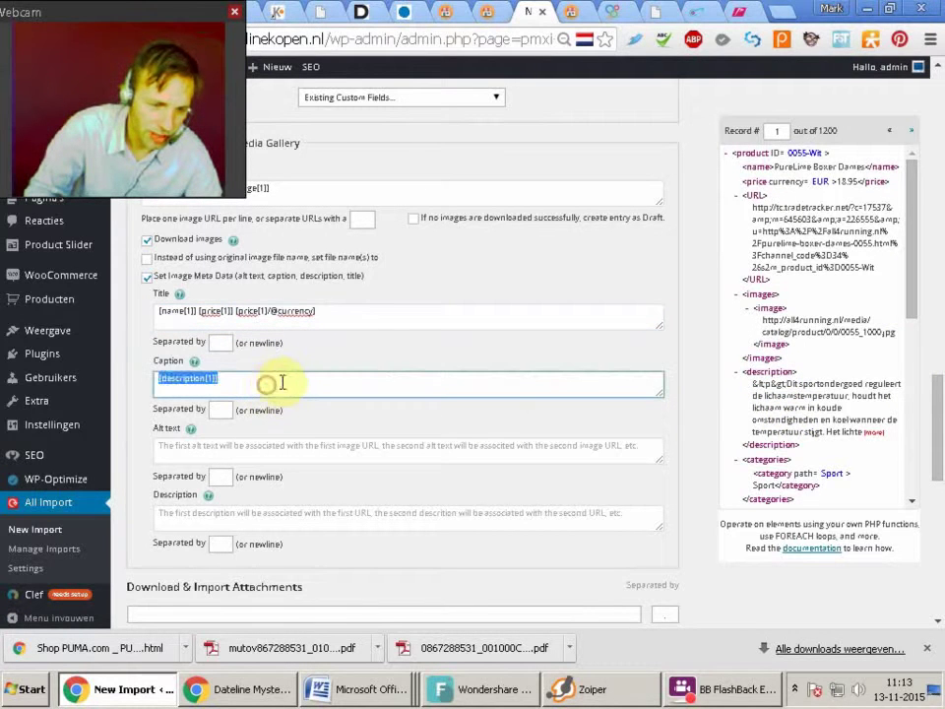
left_click(911, 262)
mouse_move(911, 262)
left_mouse_down()
mouse_move(915, 268)
mouse_move(918, 253)
left_mouse_up()
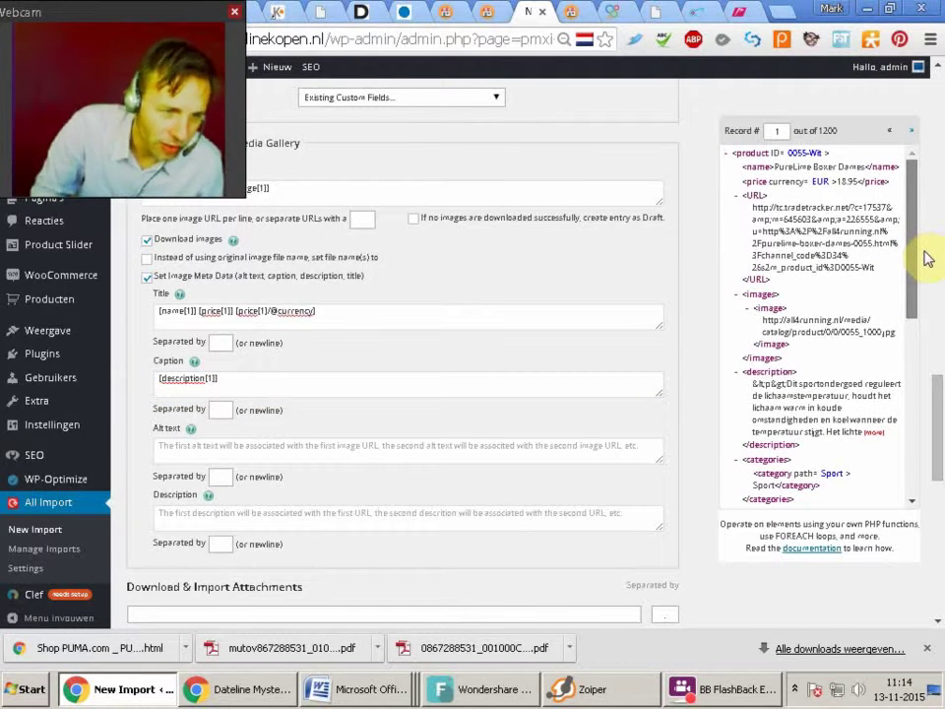
left_click_drag(931, 256, 931, 257)
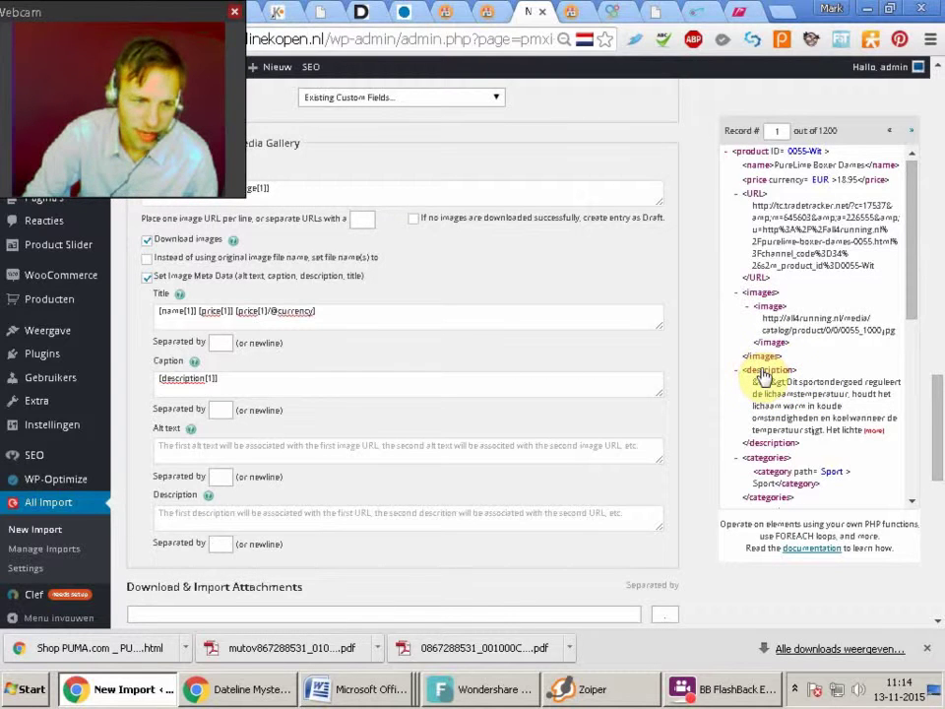
left_click(276, 379)
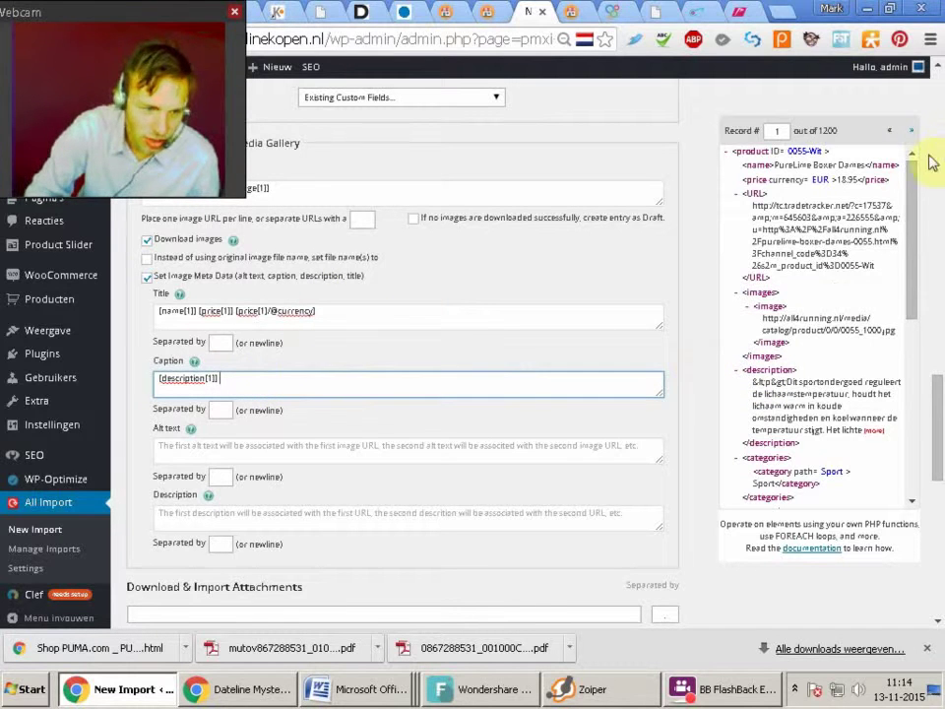
left_click_drag(787, 200, 151, 519)
left_click_drag(229, 431, 236, 382)
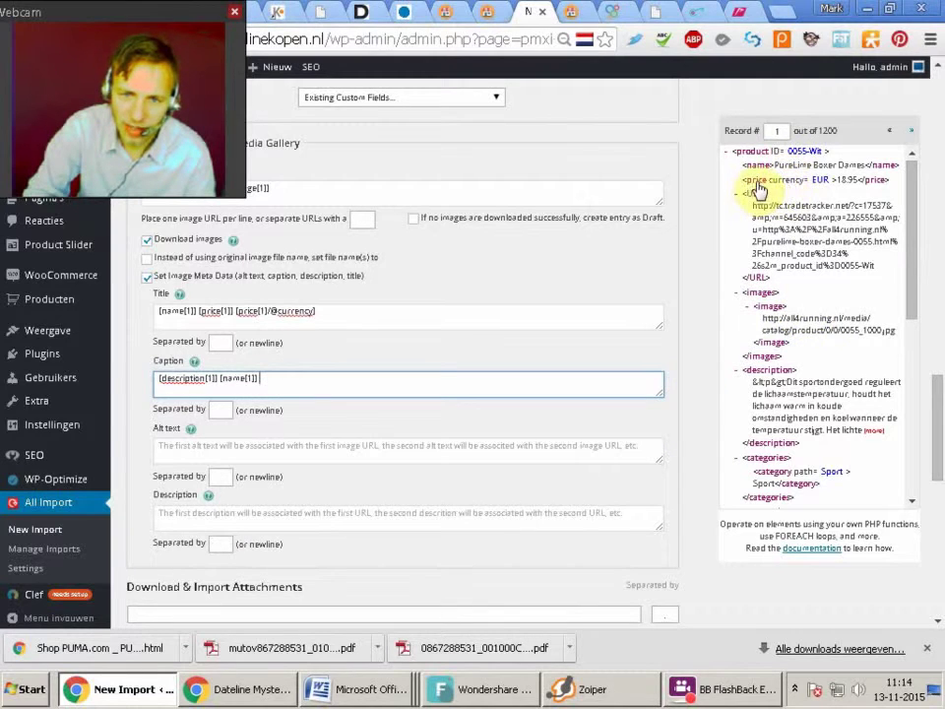
left_click_drag(759, 189, 286, 382)
left_click_drag(833, 183, 334, 382)
left_click(274, 443)
Set the alt text to name plus description and the image description to name
left_click_drag(747, 165, 208, 447)
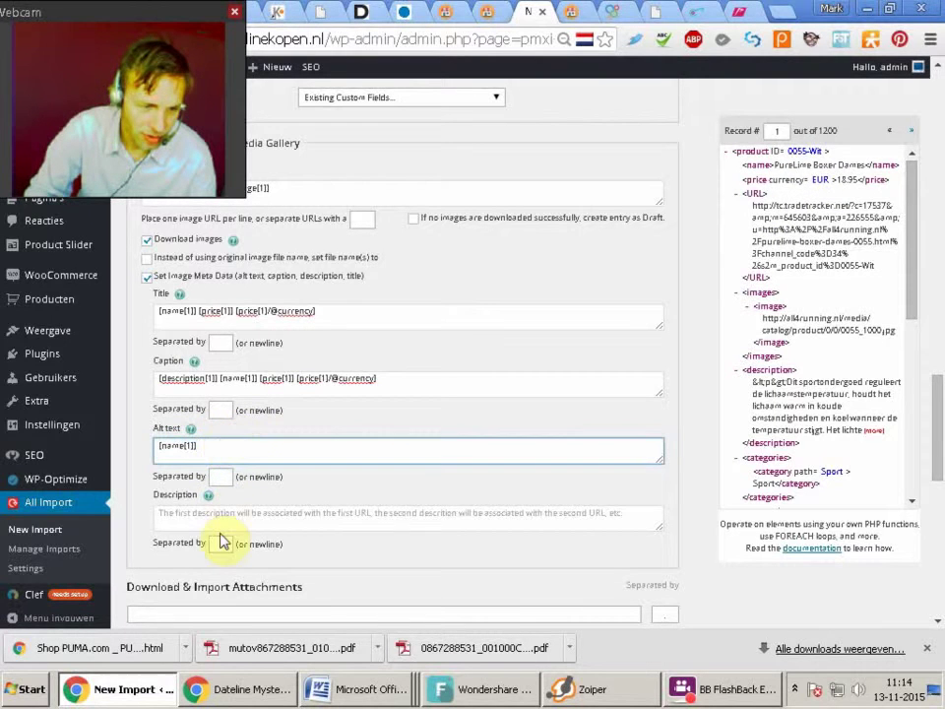
left_click(189, 522)
left_click_drag(751, 165, 225, 511)
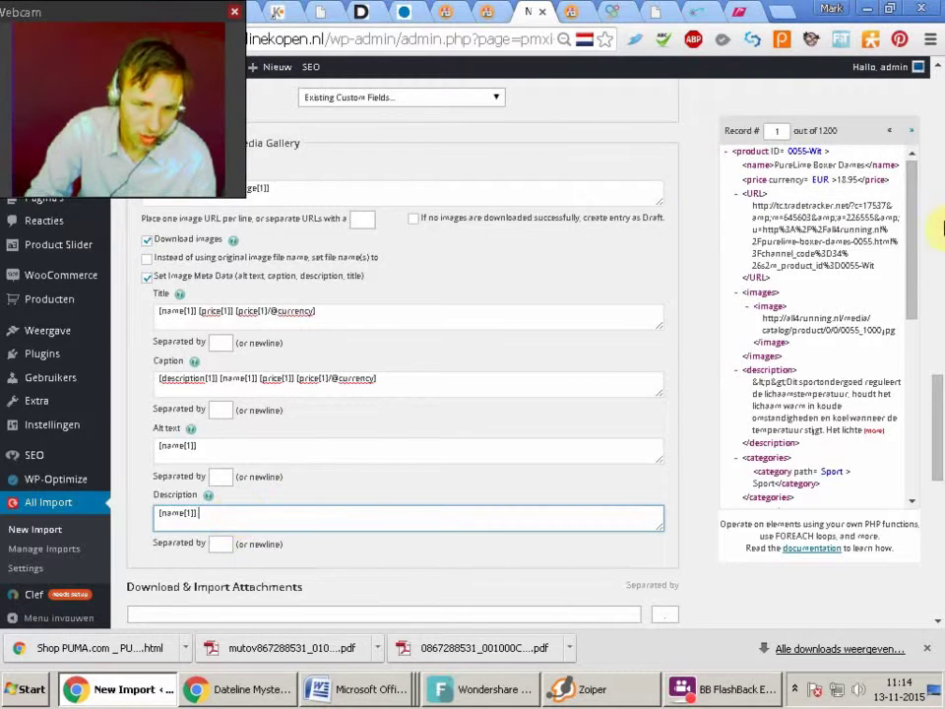
left_click_drag(760, 372, 224, 449)
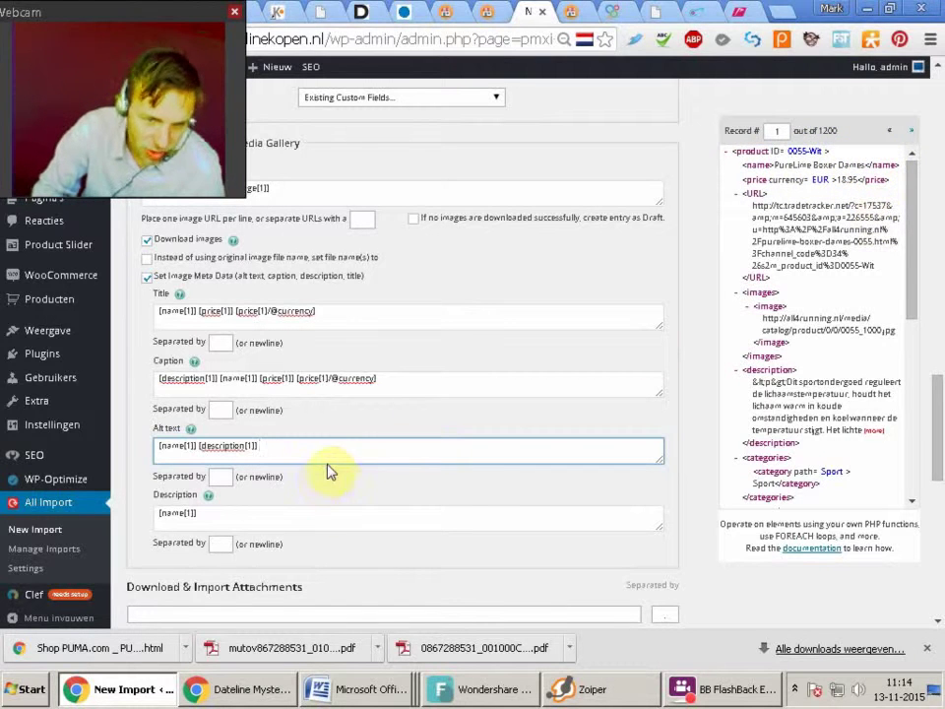
Copy the category, price and currency placeholders from the Yoast meta description into the image description
left_click_drag(912, 284, 932, 289)
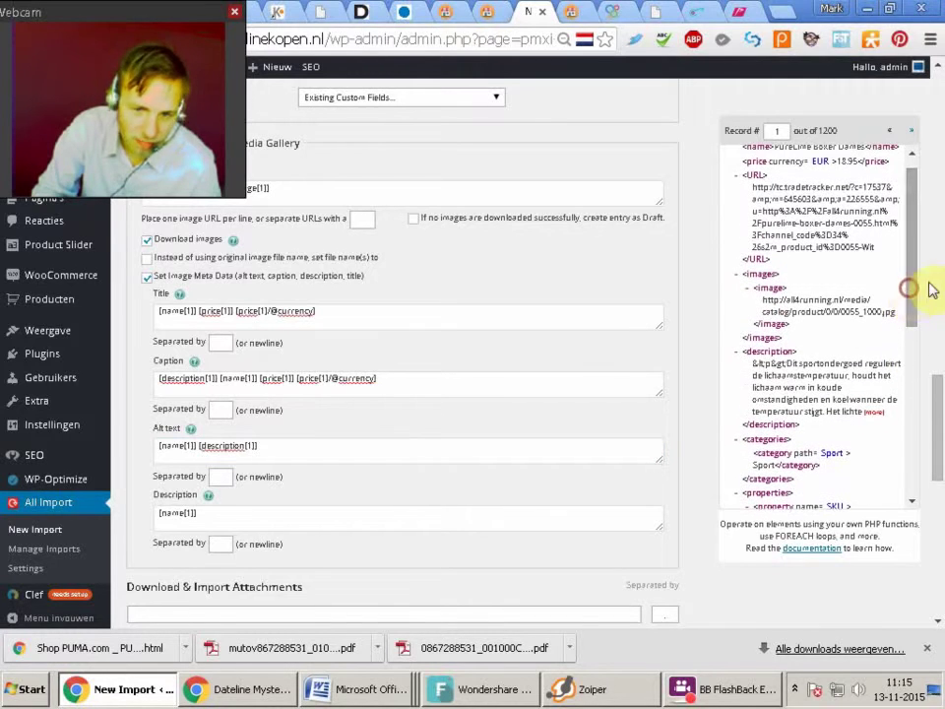
left_click_drag(935, 386, 907, 307)
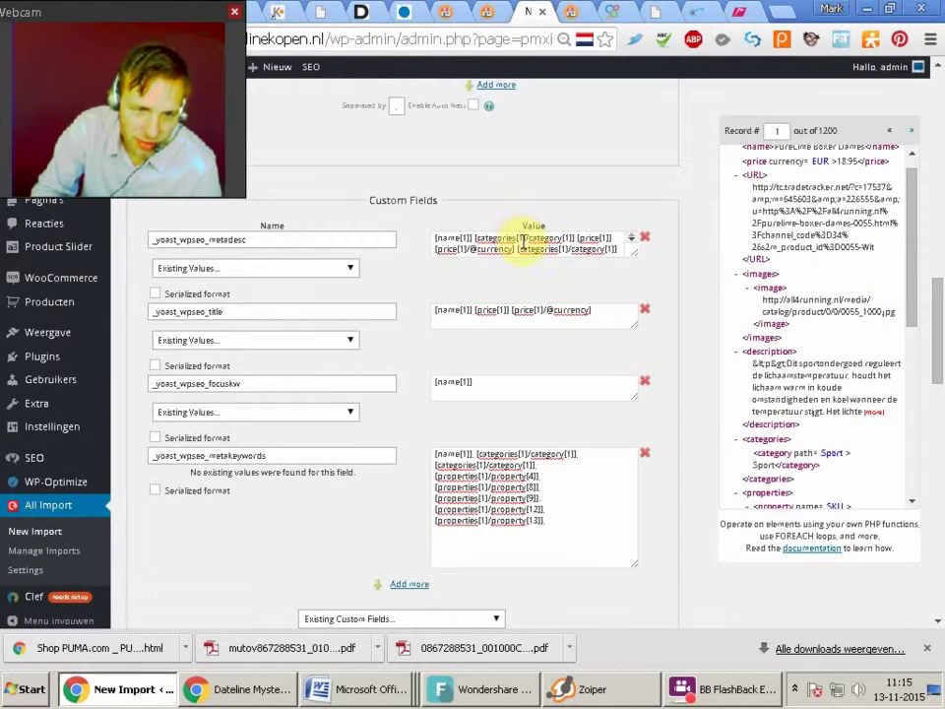
left_click_drag(472, 237, 613, 249)
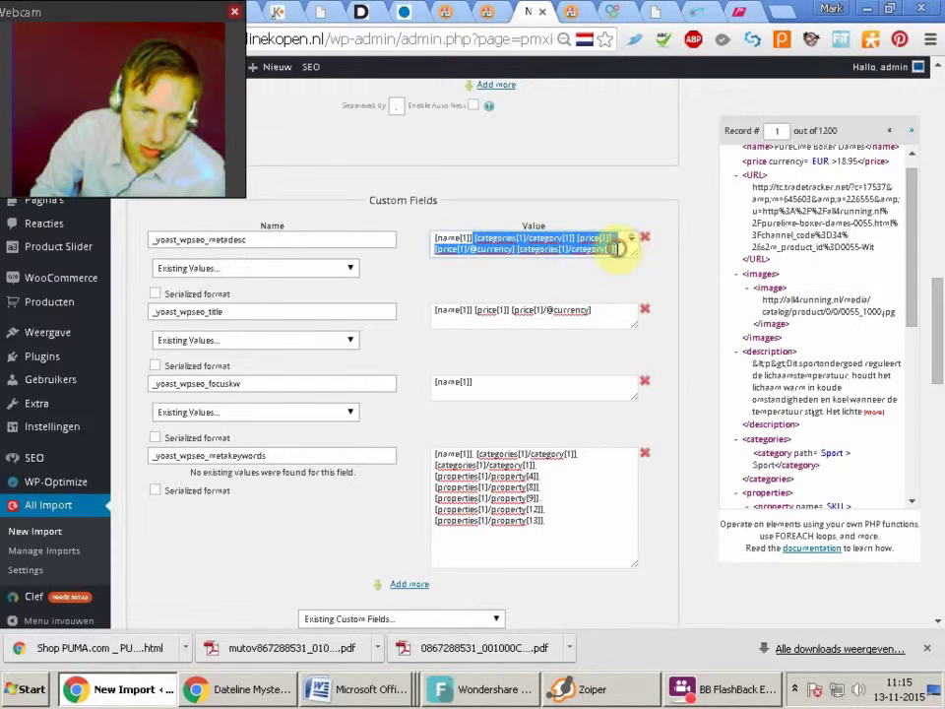
right_click(619, 249)
left_click(599, 335)
left_click_drag(940, 374, 885, 421)
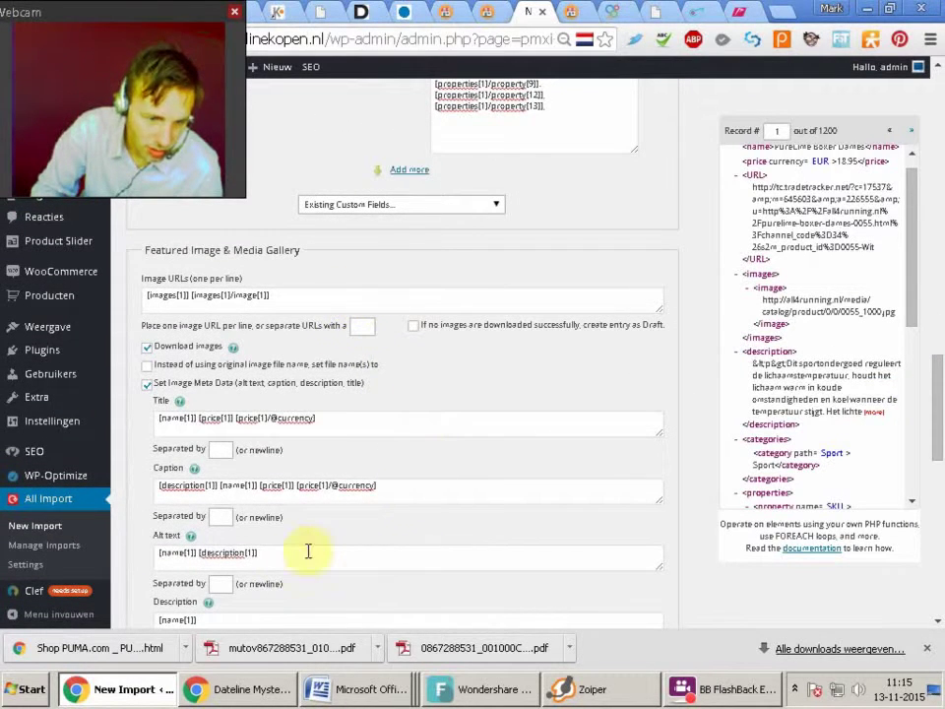
right_click(258, 619)
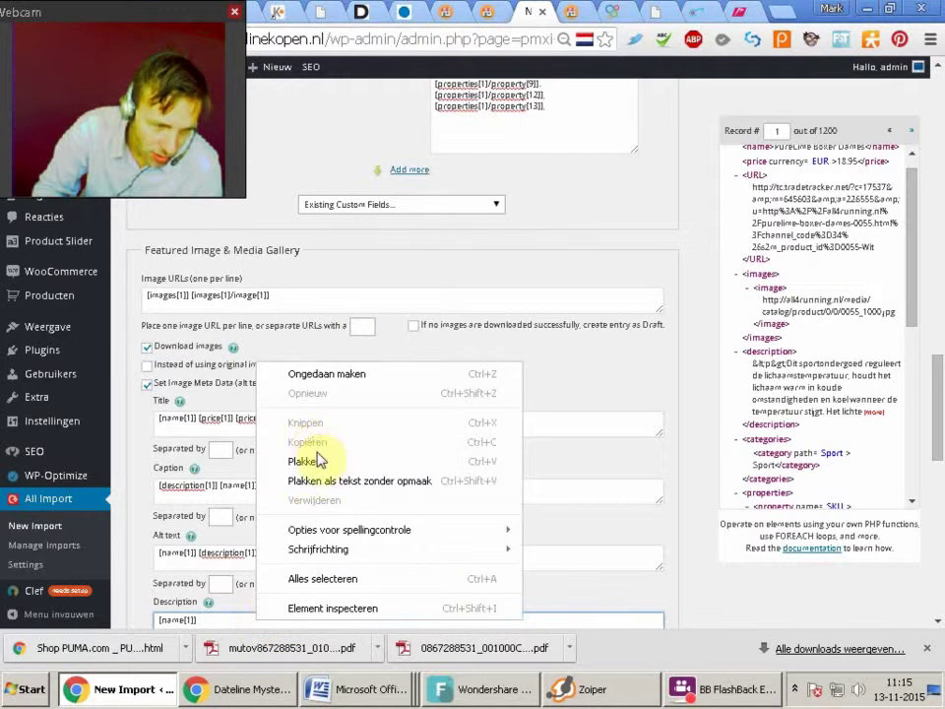
left_click(322, 463)
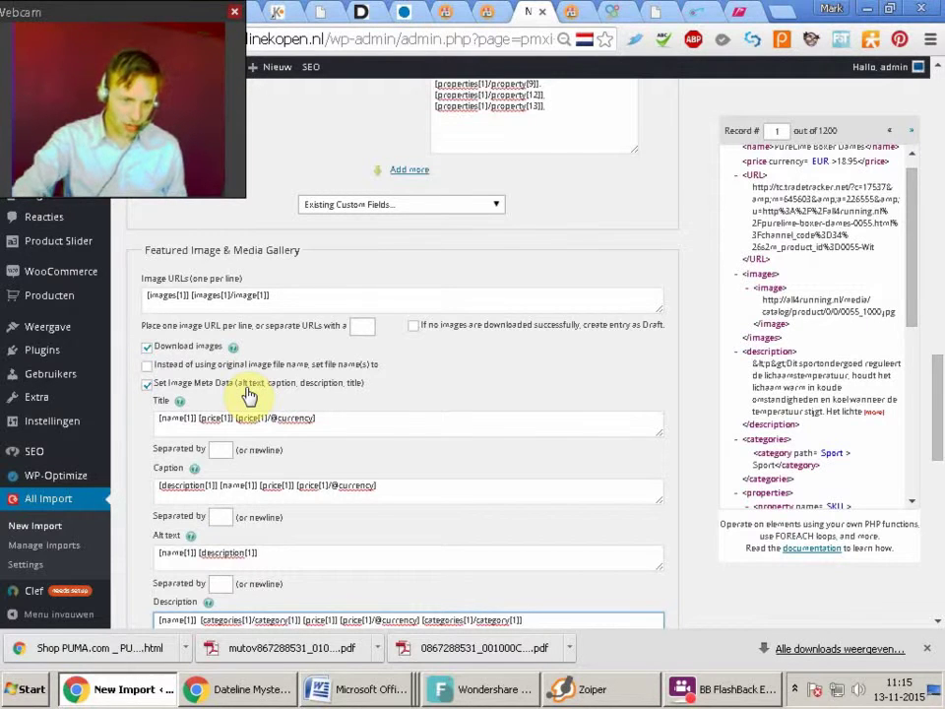
Copy the image description's placeholders and paste them as plain text into the Short Description
left_click_drag(936, 367, 865, 449)
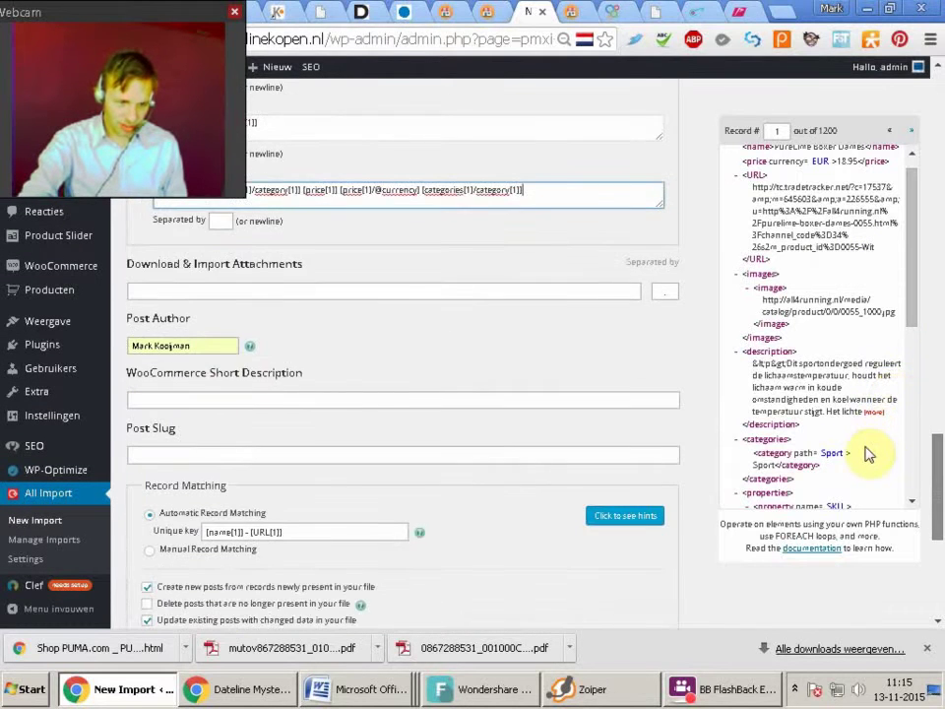
left_click(375, 397)
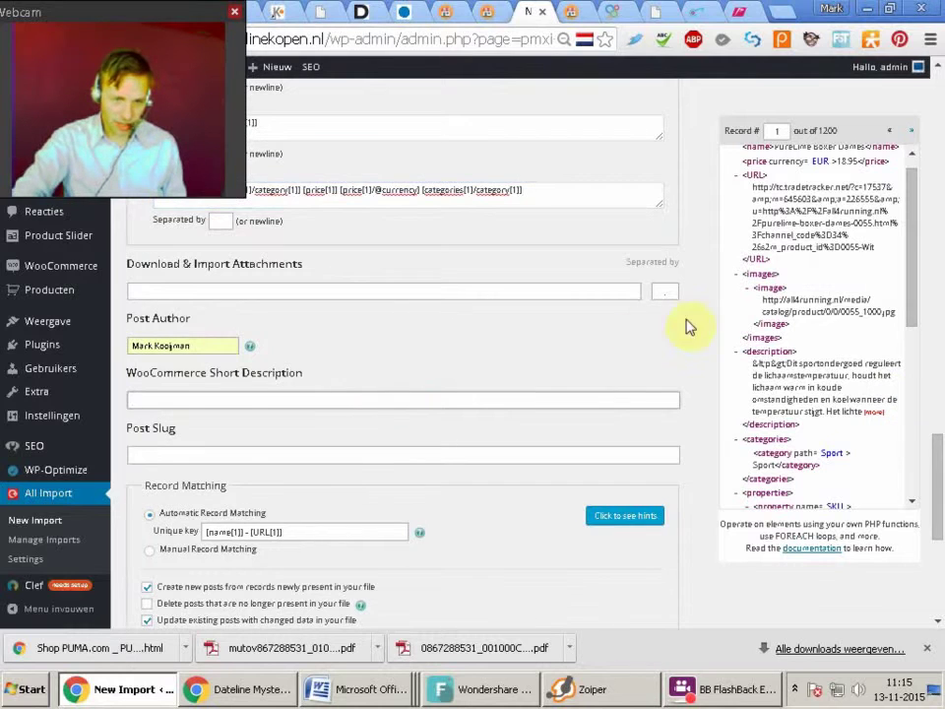
scroll(79, 174, "up", 1)
left_click(204, 293)
left_click_drag(201, 292, 561, 314)
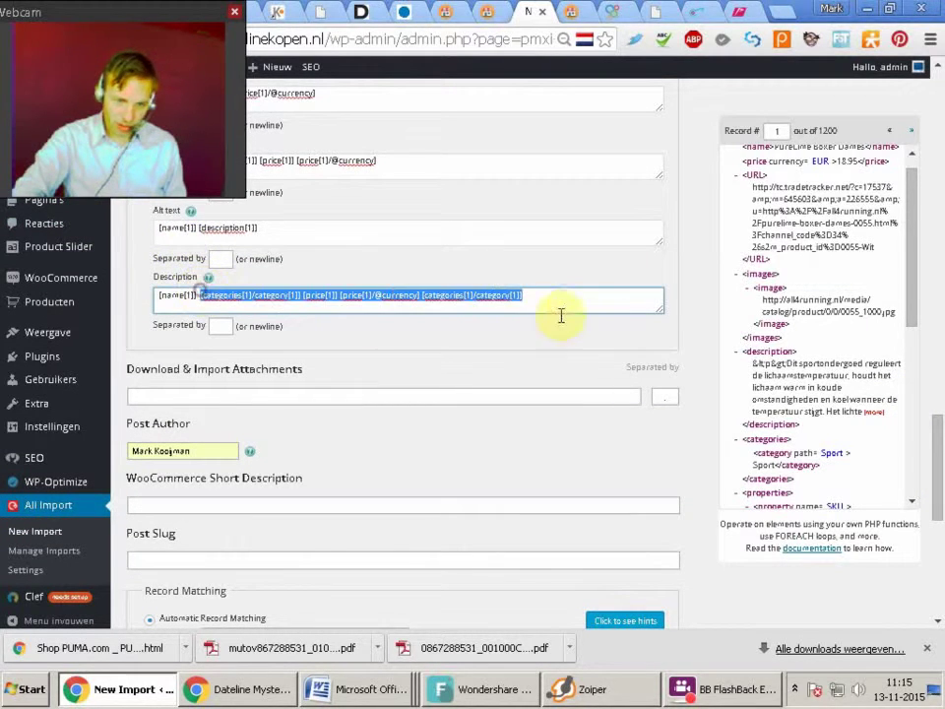
right_click(434, 297)
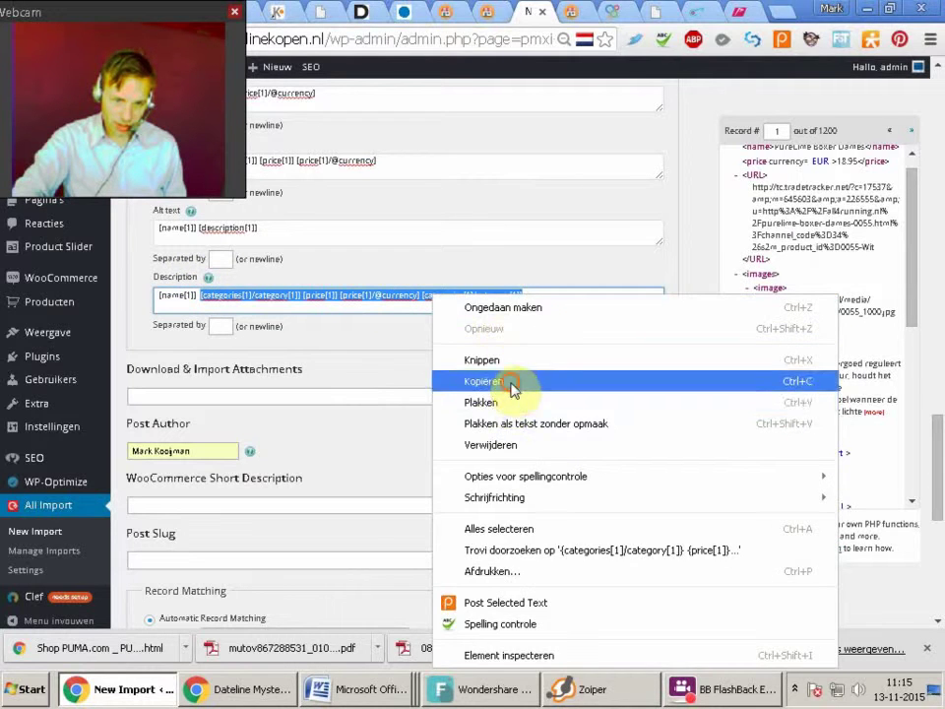
left_click(497, 382)
scroll(701, 350, "down", 2)
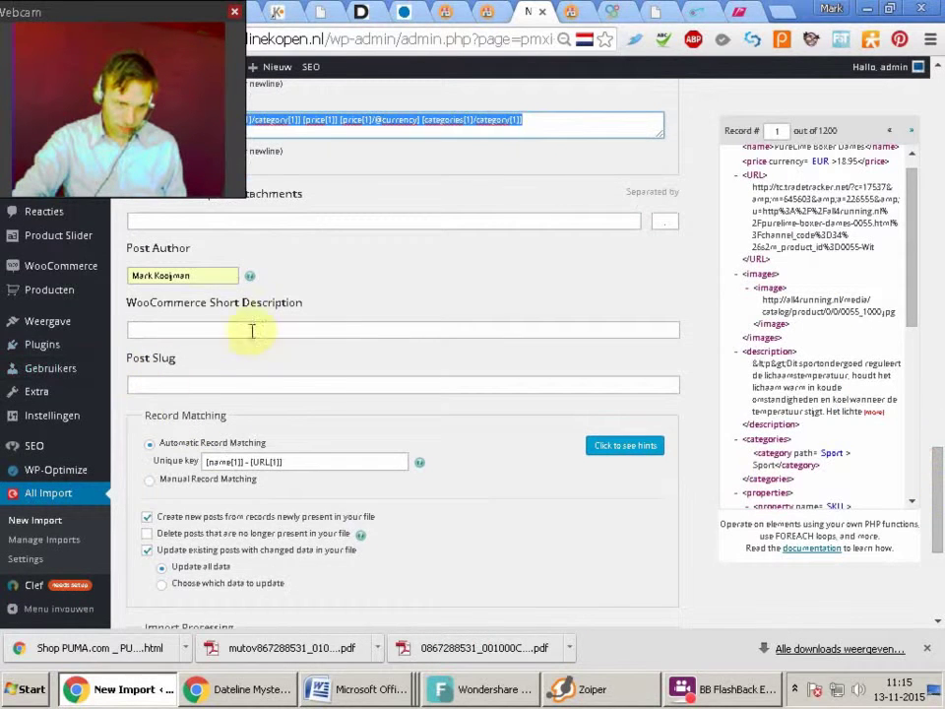
right_click(219, 330)
left_click(303, 447)
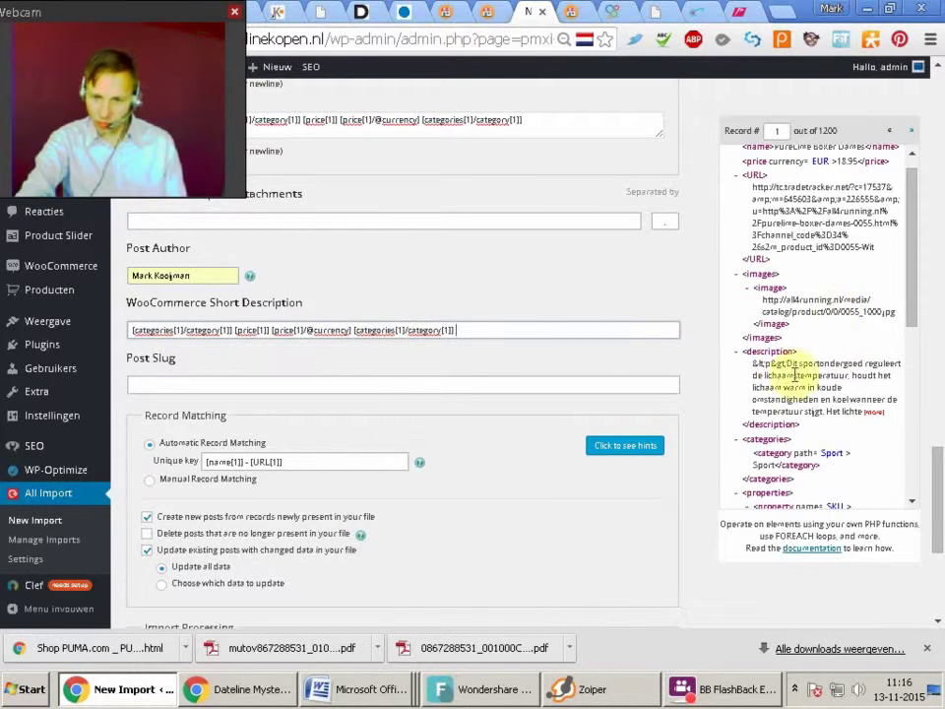
Append the <description>, <price> and currency elements to the WooCommerce Short Description
left_click_drag(786, 364, 835, 374)
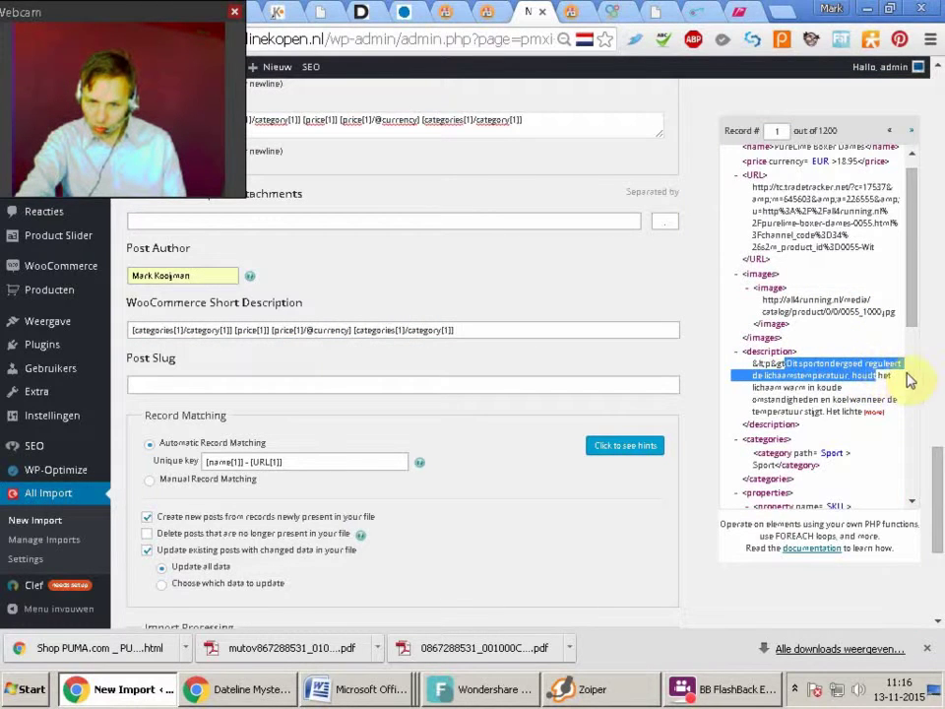
left_click(734, 403)
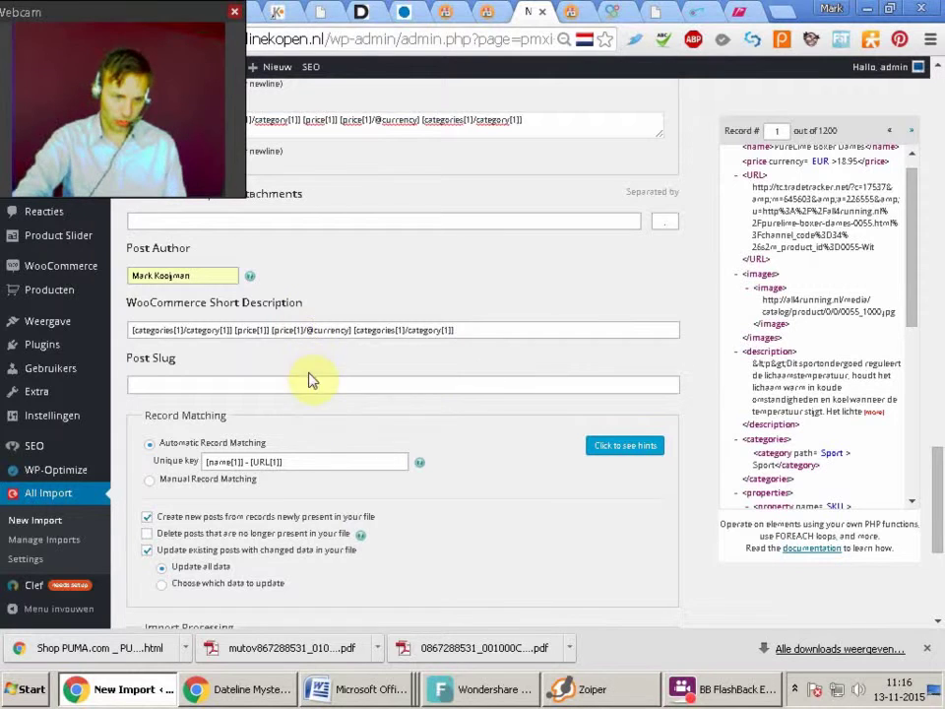
left_click(475, 331)
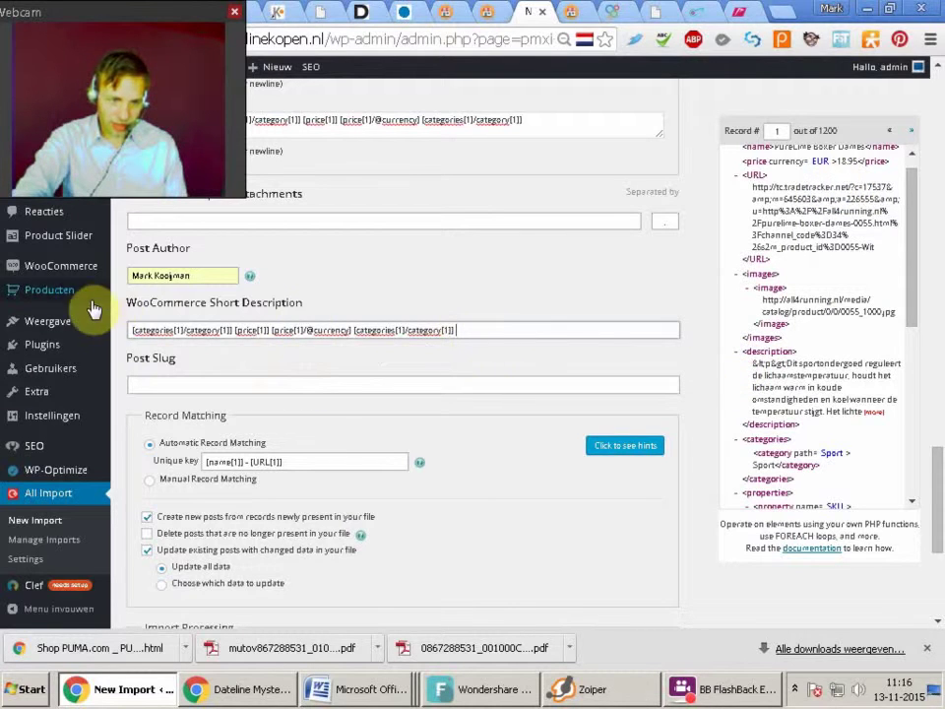
left_click(768, 351)
left_click_drag(696, 350, 556, 334)
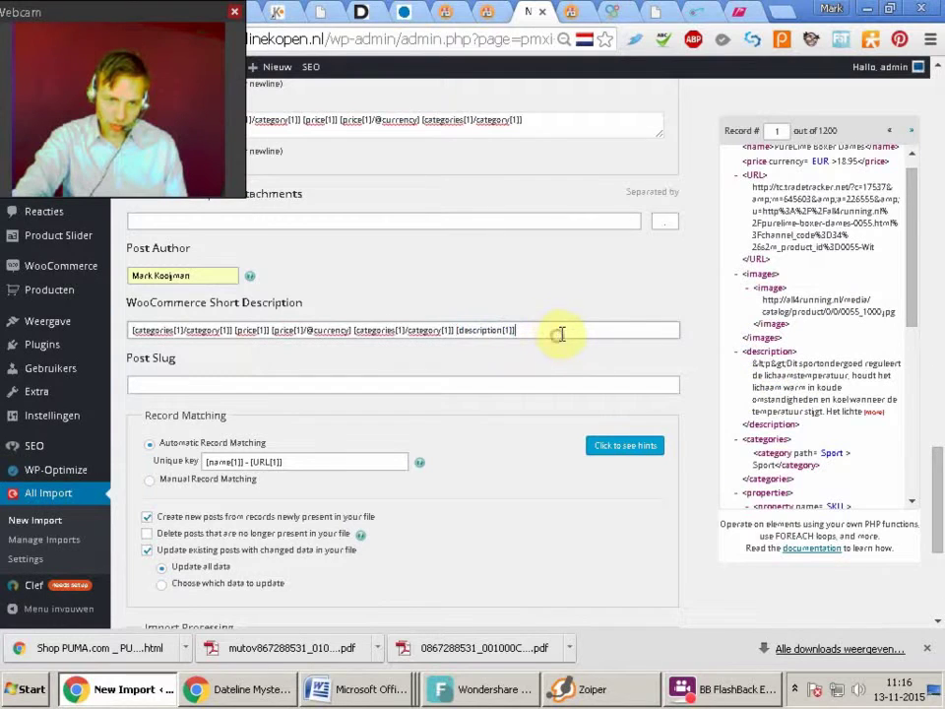
scroll(913, 179, "up", 1)
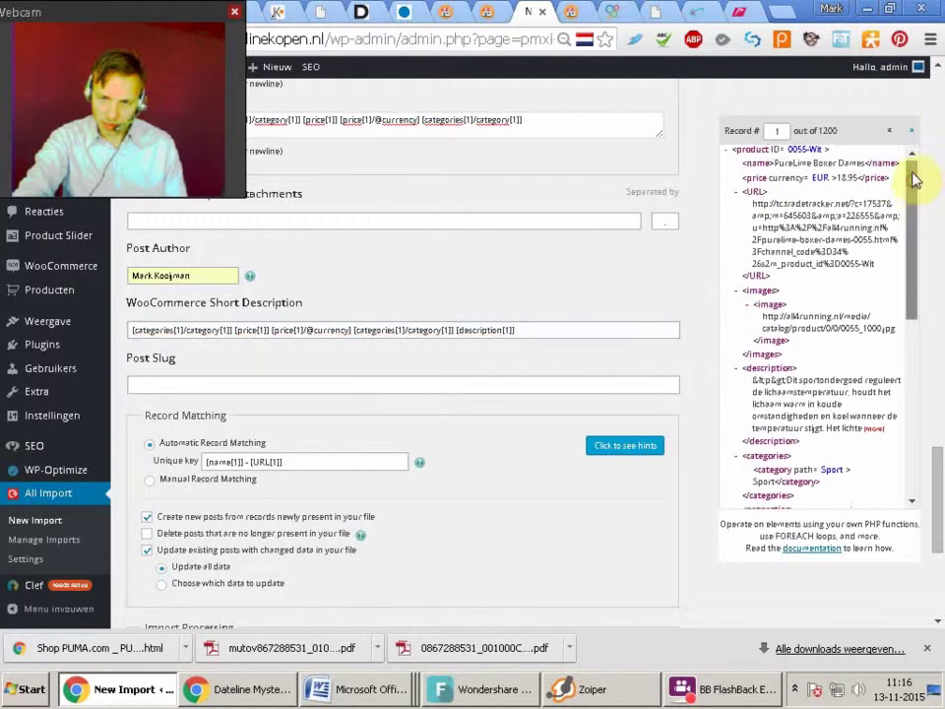
left_click_drag(735, 187, 587, 325)
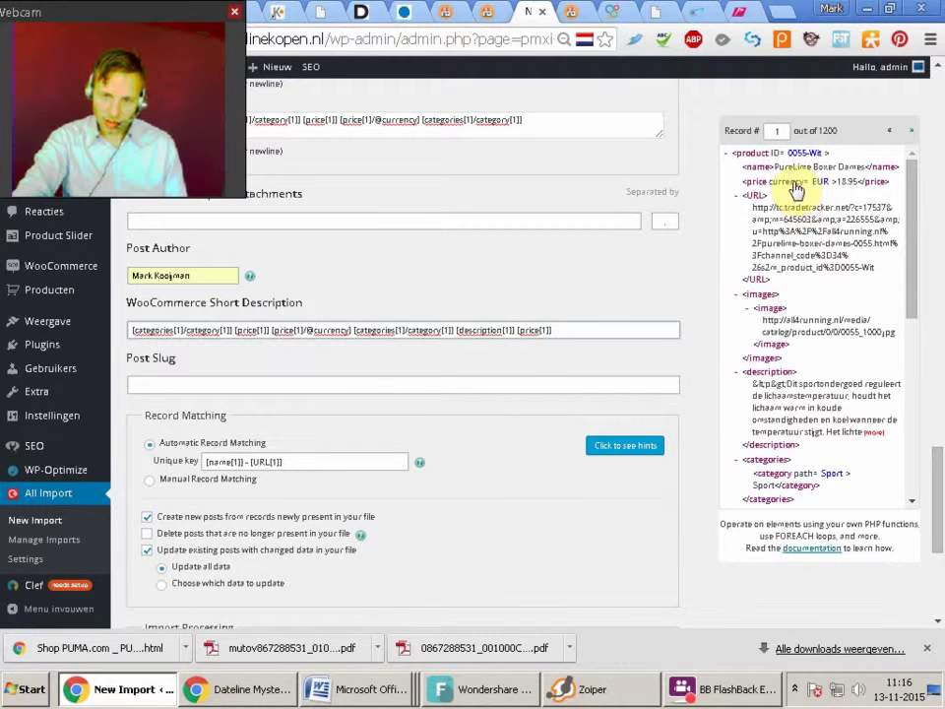
left_click_drag(798, 189, 591, 330)
left_click_drag(941, 559, 941, 455)
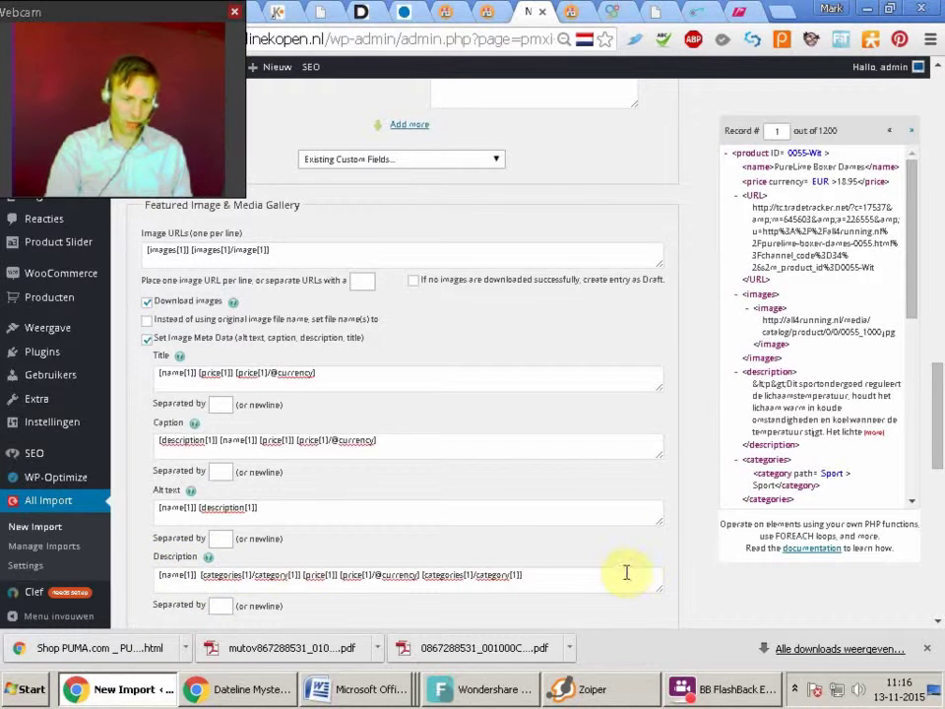
left_click_drag(941, 398, 940, 166)
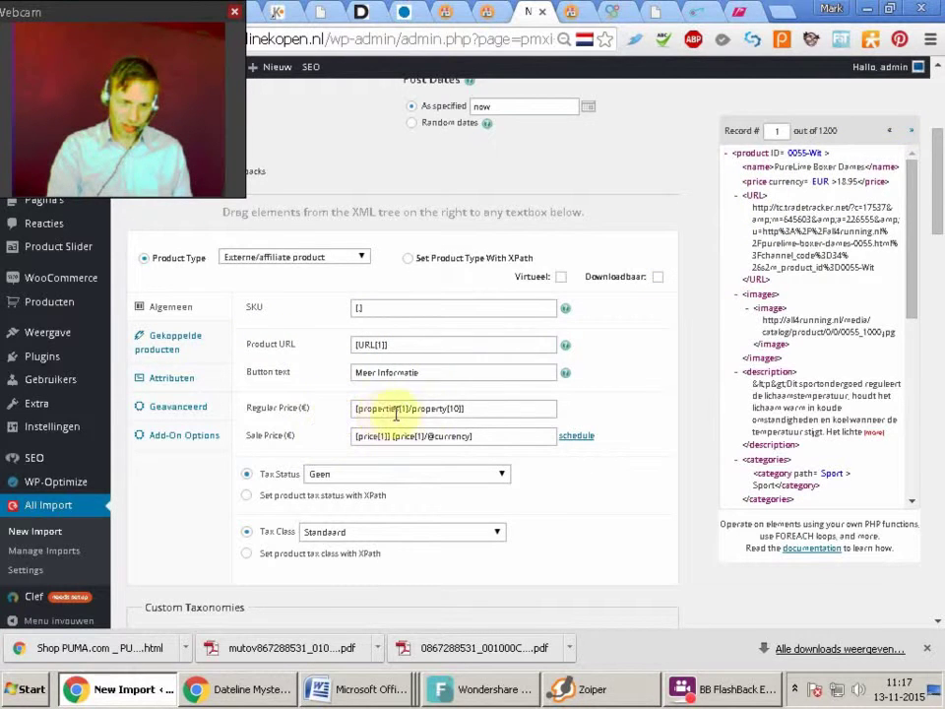
left_click(483, 409)
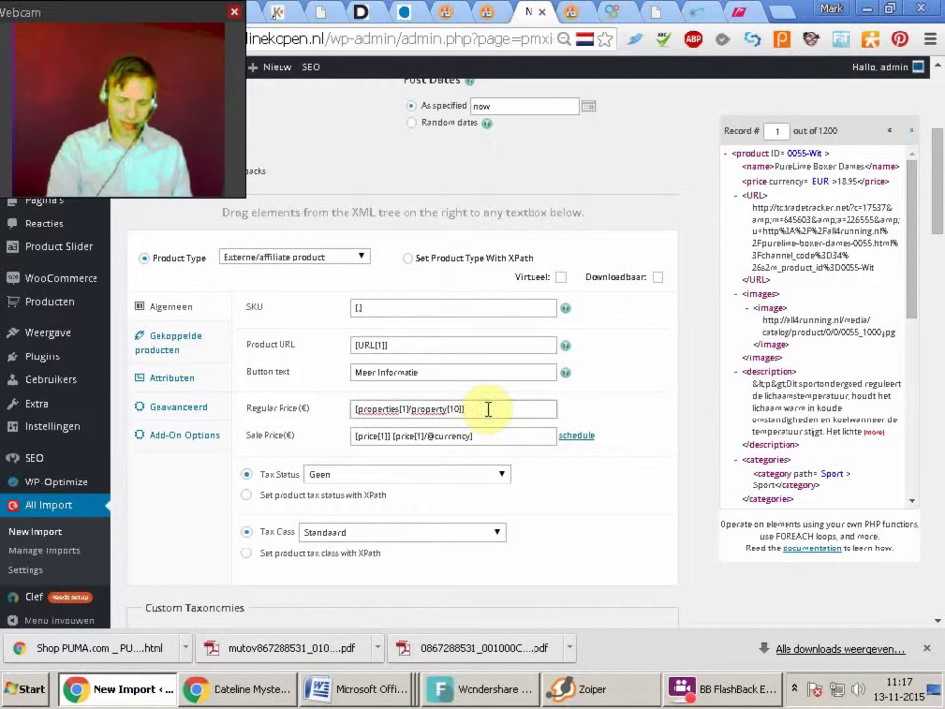
left_click(480, 436)
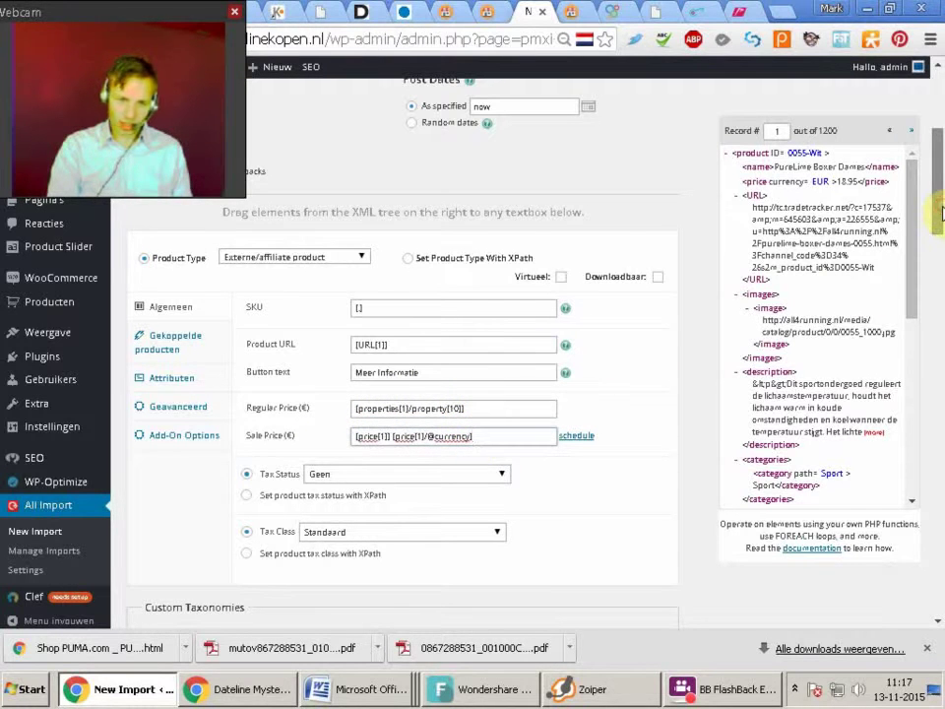
scroll(941, 177, "up", 2)
scroll(938, 200, "down", 1)
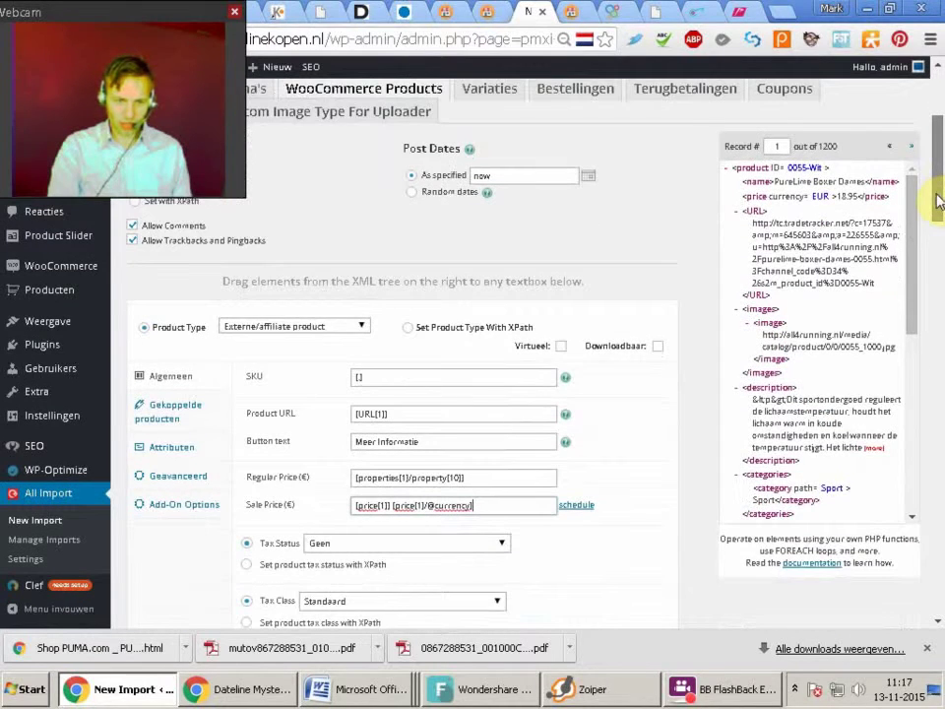
scroll(936, 202, "down", 1)
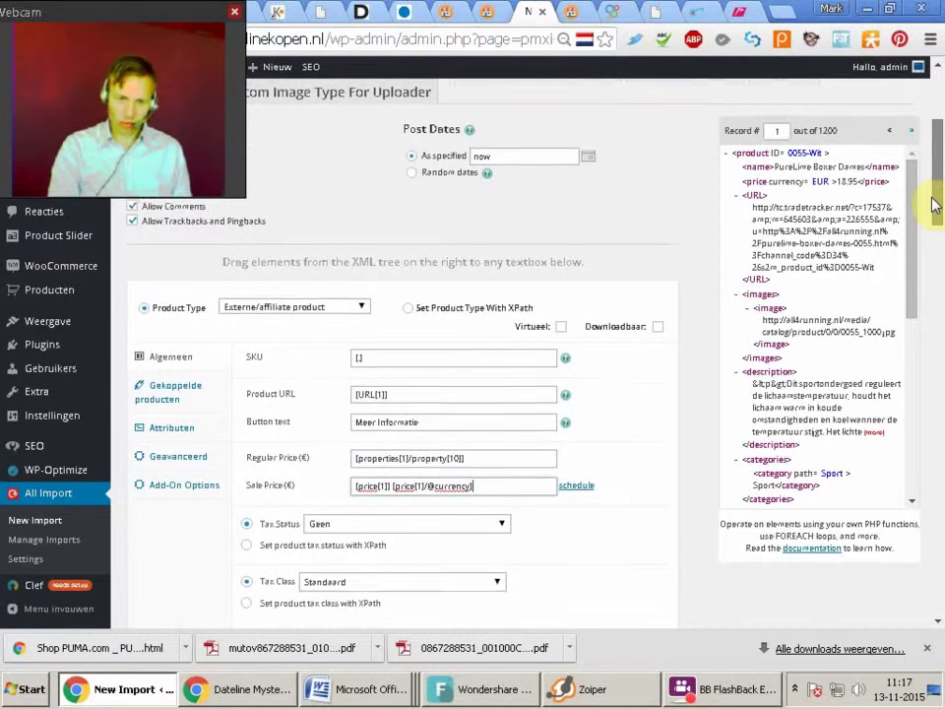
scroll(935, 205, "down", 1)
scroll(930, 212, "down", 1)
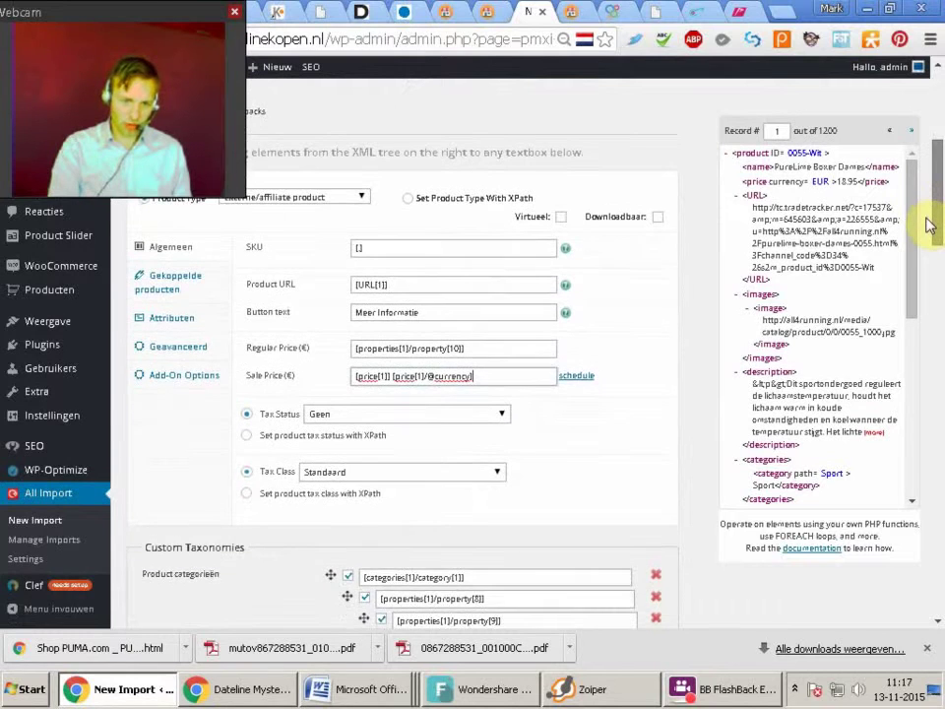
scroll(925, 232, "down", 1)
scroll(926, 254, "down", 1)
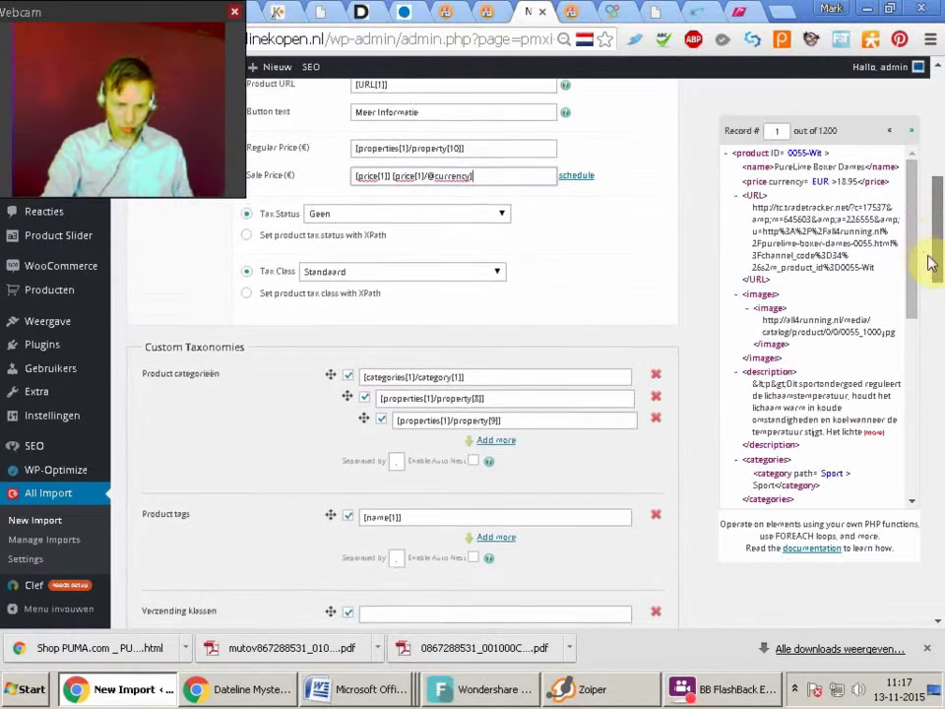
scroll(934, 264, "down", 1)
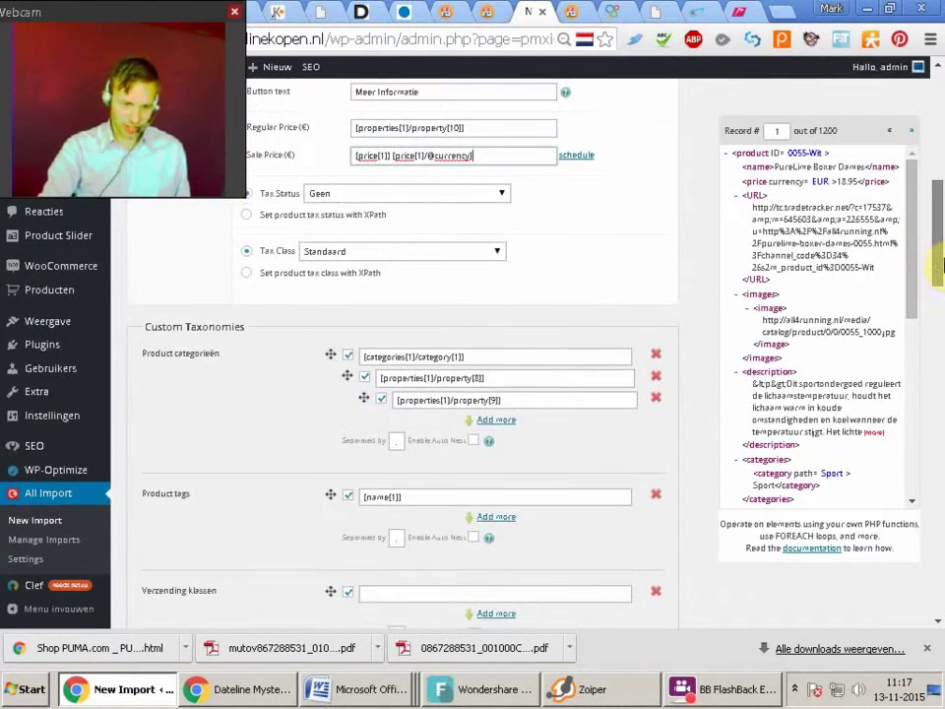
scroll(936, 296, "down", 2)
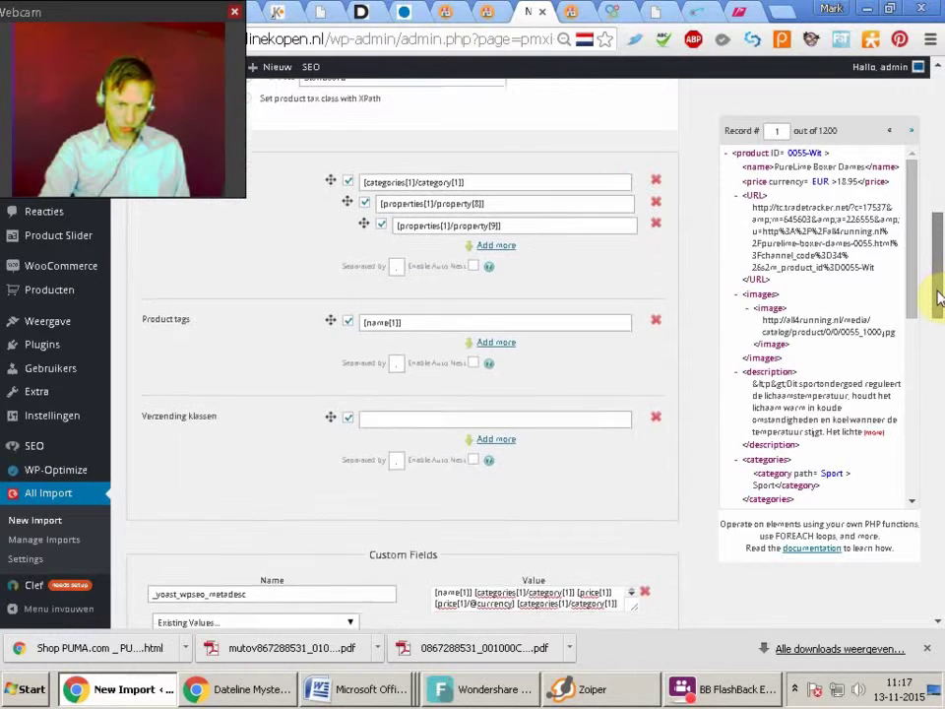
scroll(932, 315, "down", 1)
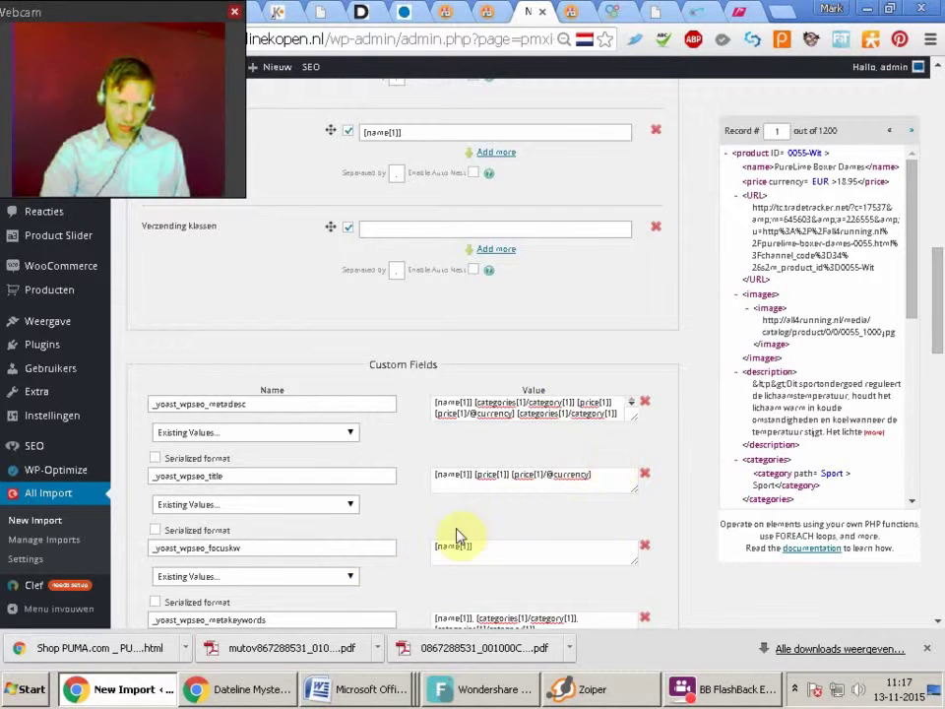
left_click_drag(940, 305, 940, 342)
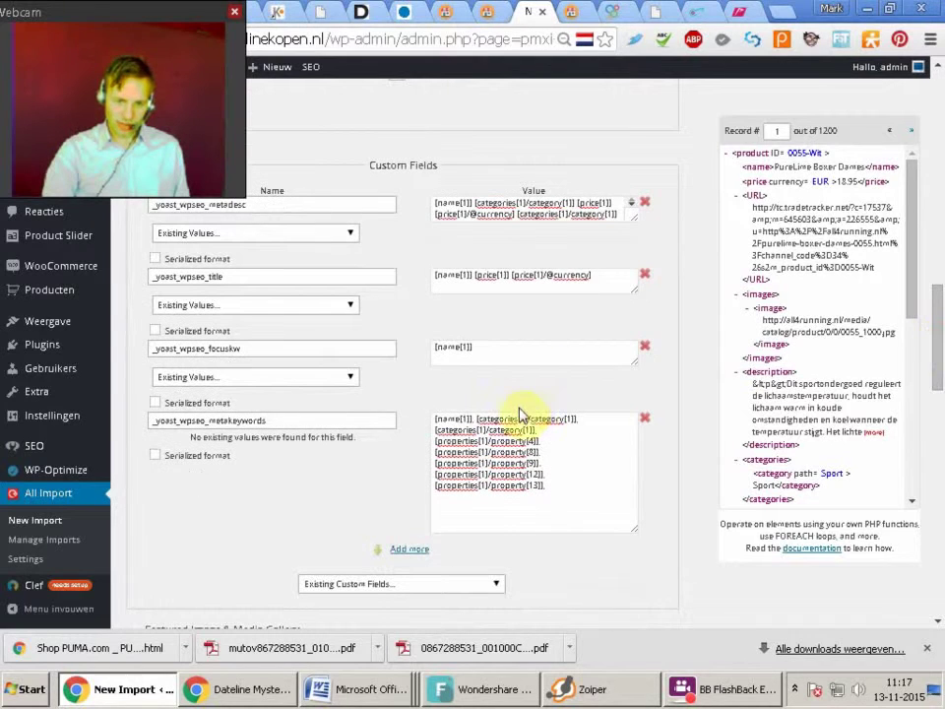
scroll(540, 404, "down", 1)
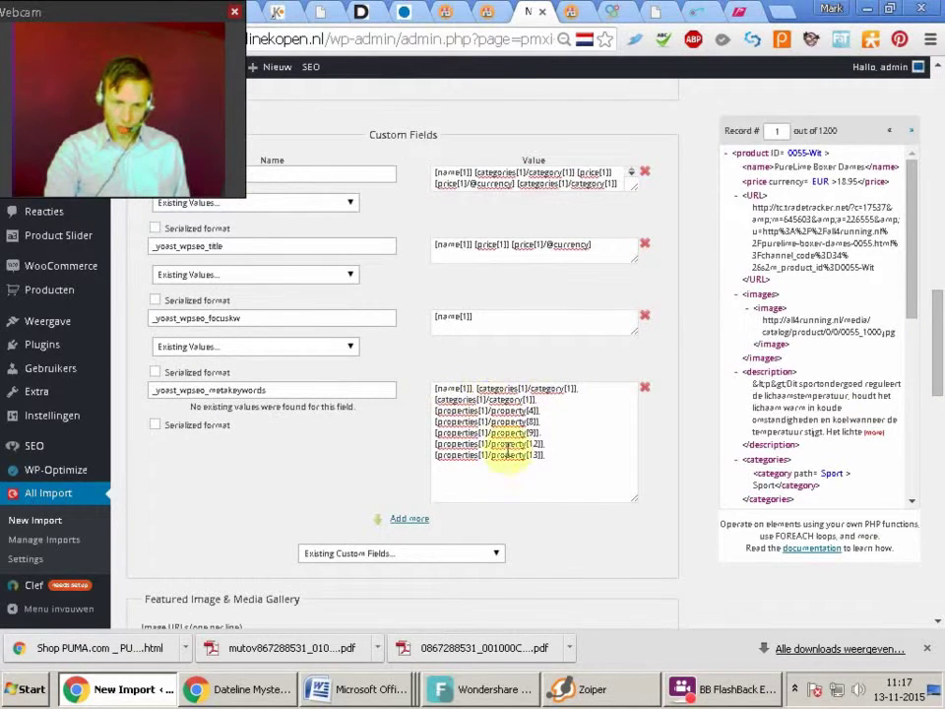
left_click_drag(940, 318, 926, 401)
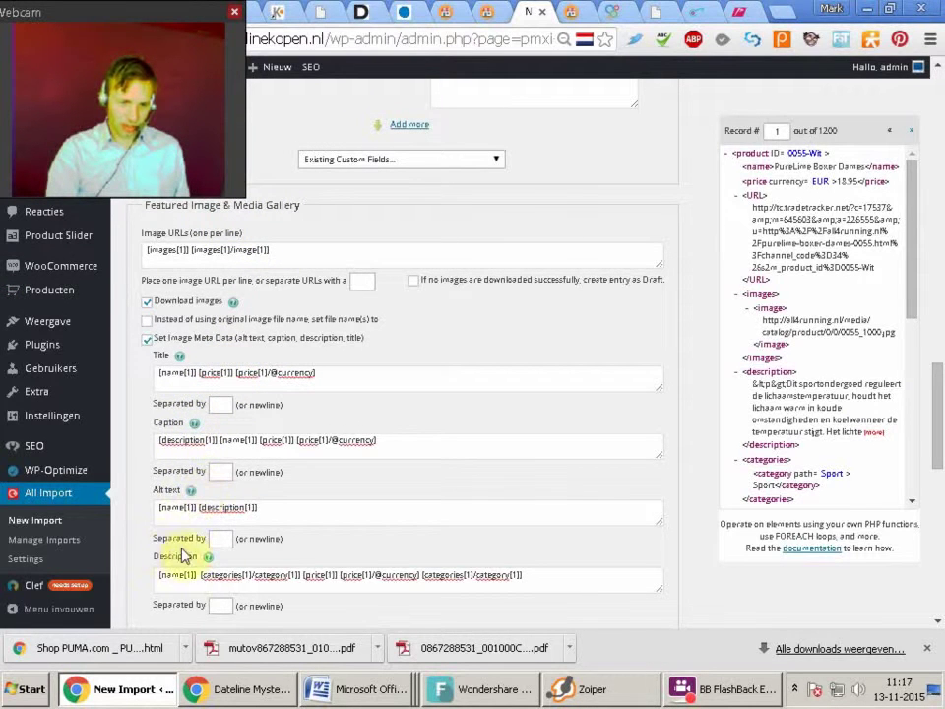
Confirm the Post Author and finish the template to import the feed's 1200 records
scroll(936, 463, "down", 3)
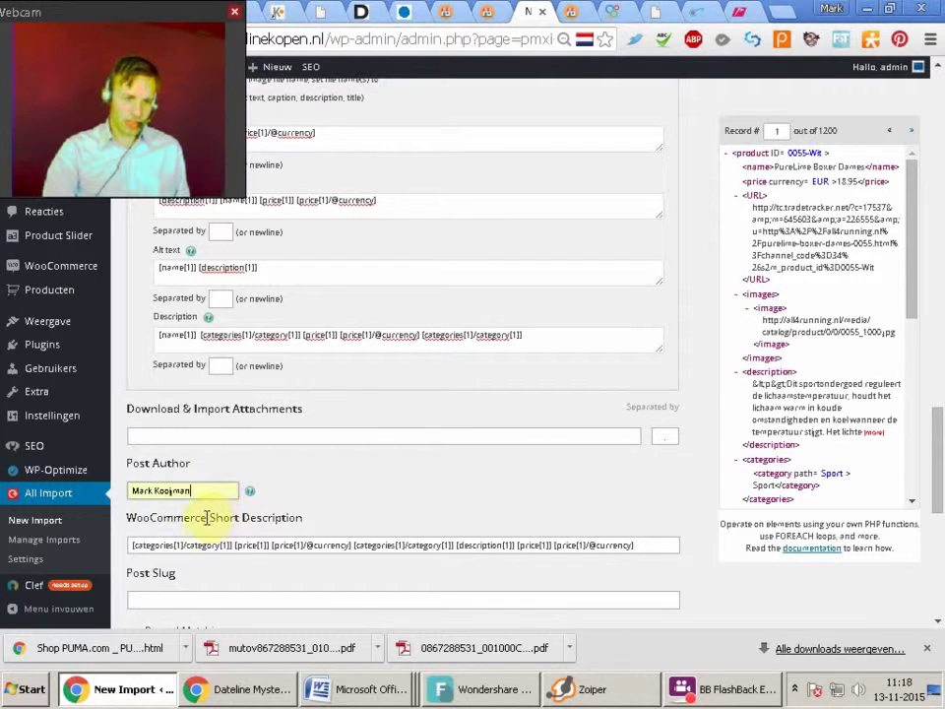
left_click(214, 491)
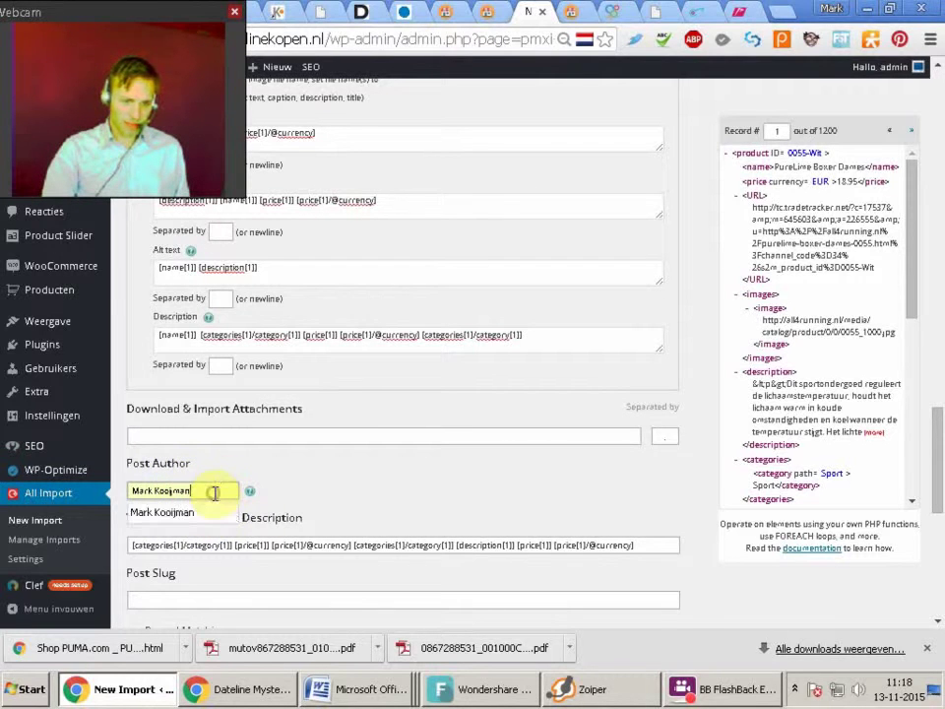
left_click(183, 512)
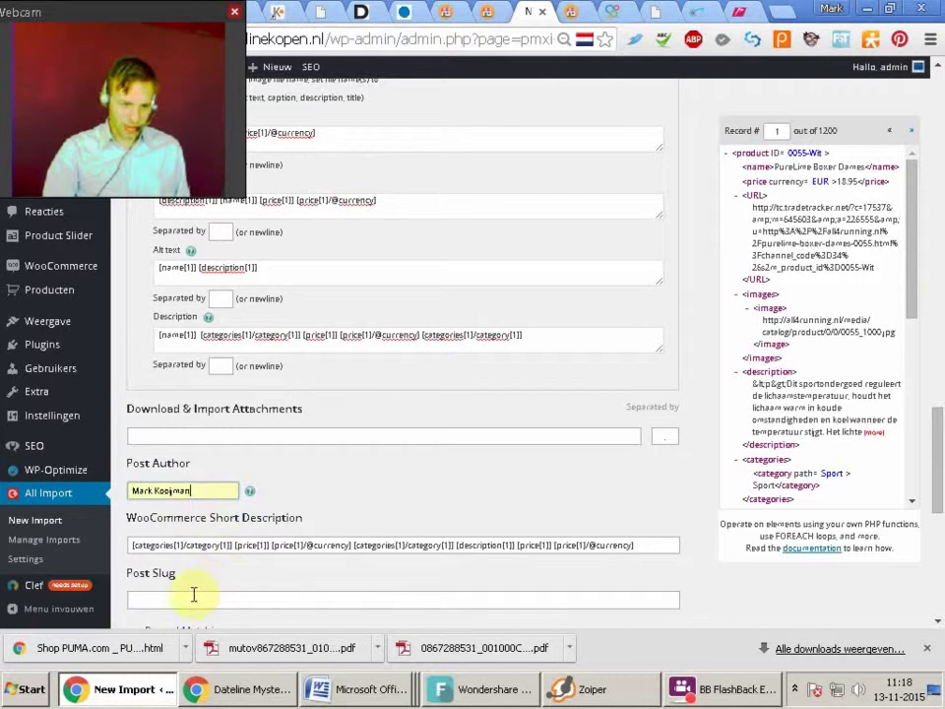
left_click_drag(936, 465, 922, 565)
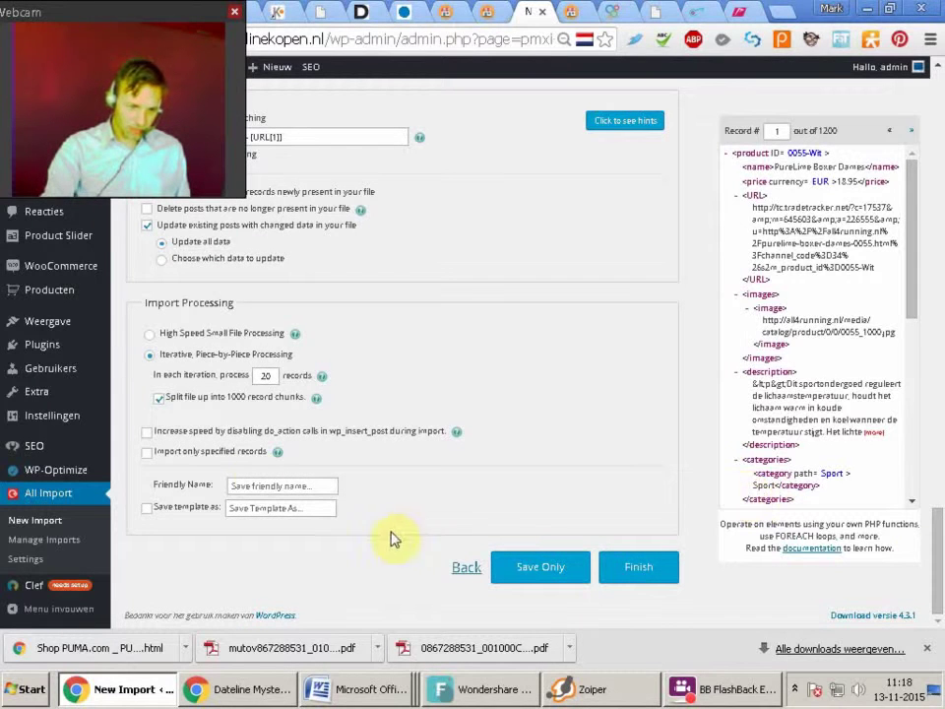
left_click(640, 581)
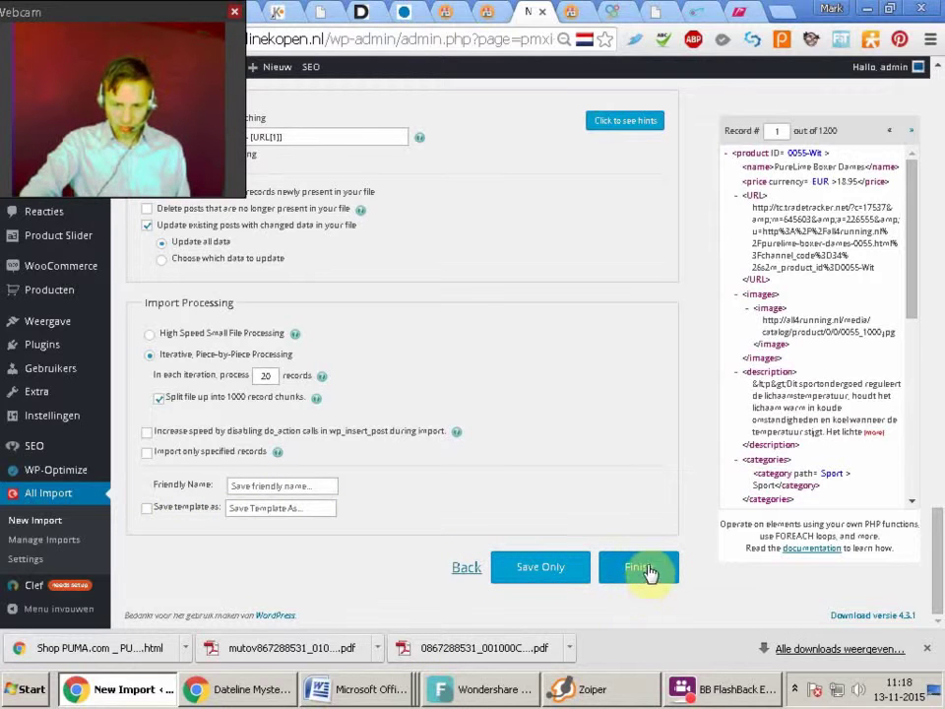